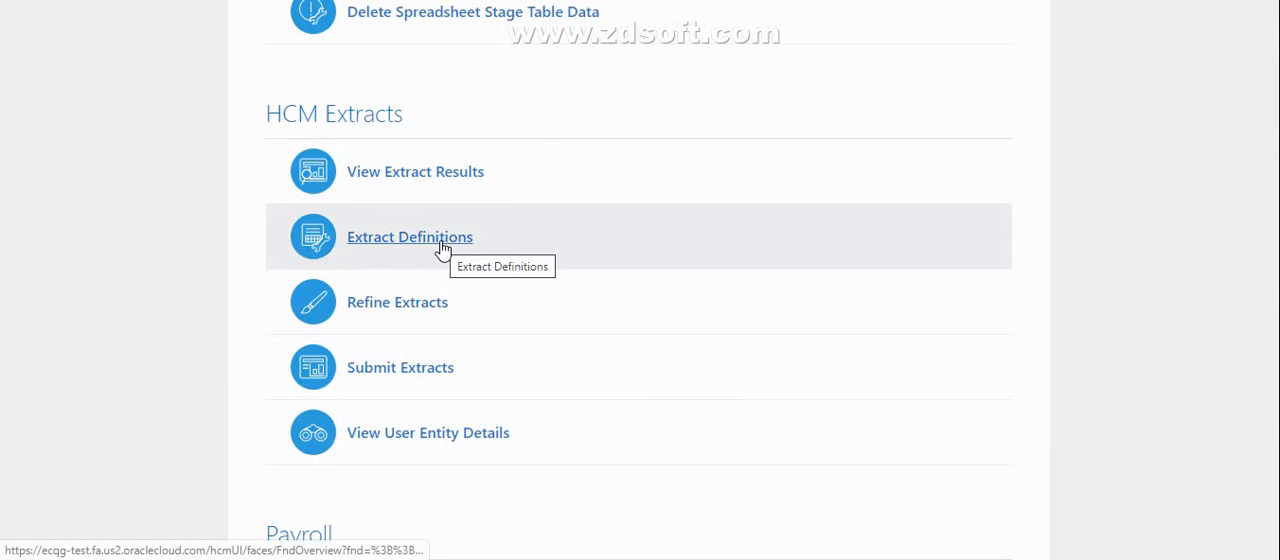
Open the HCM extract definitions list and search it for the Person_Changes extract
left_click(420, 246)
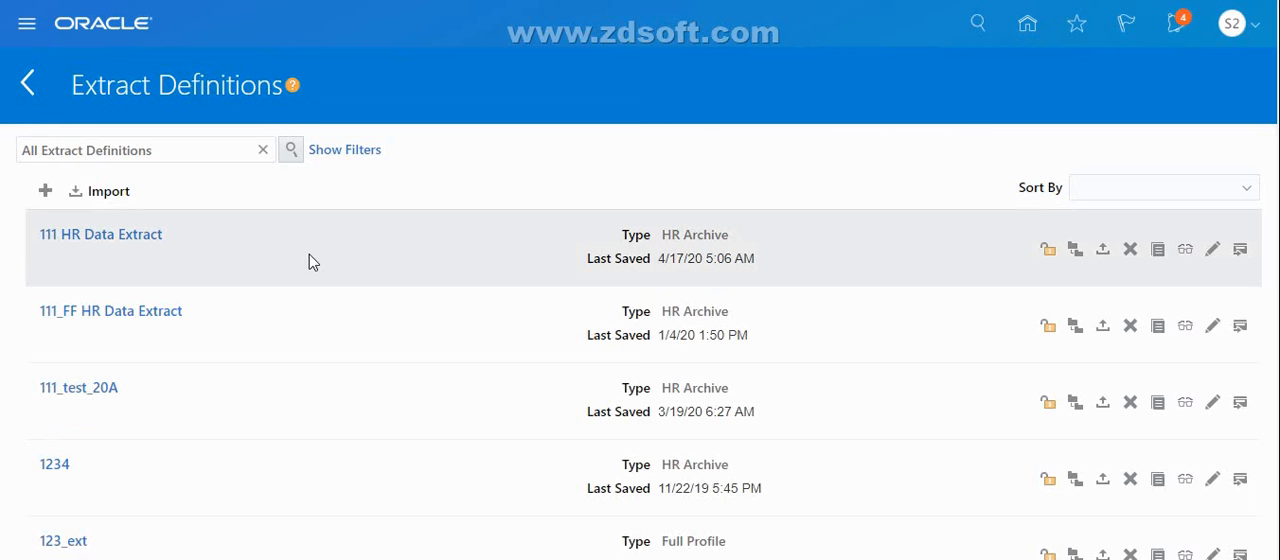
left_click(171, 148)
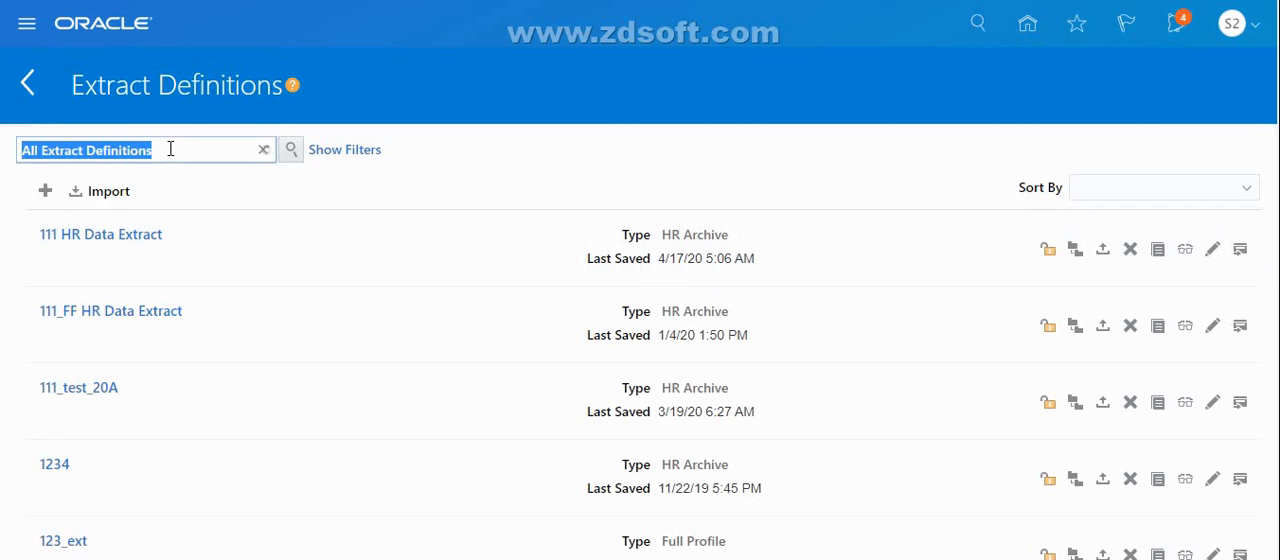
key("BackSpace")
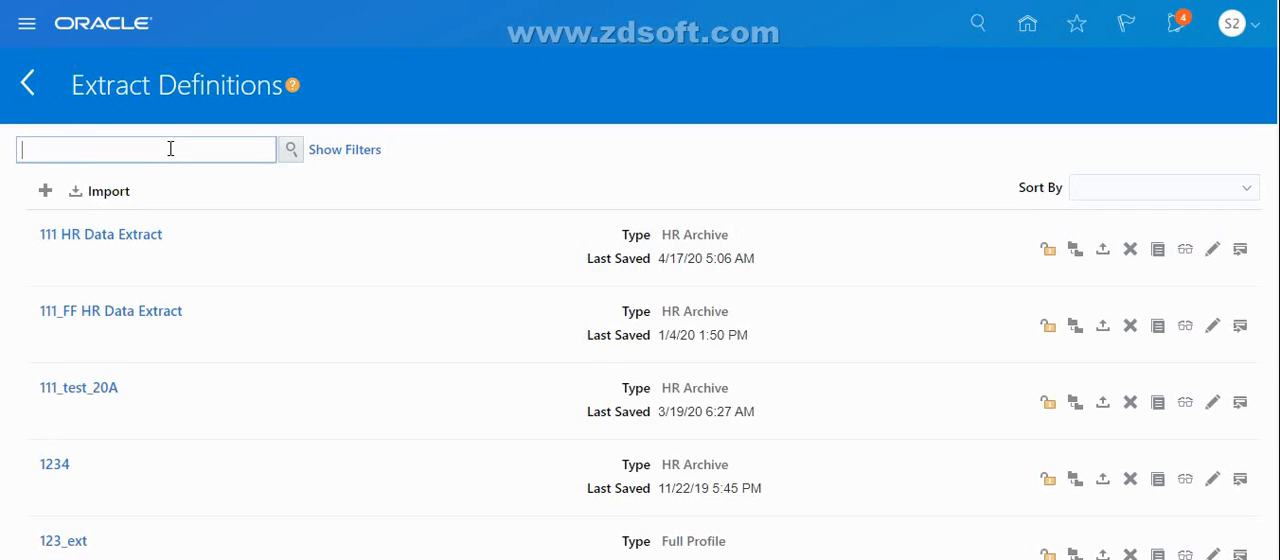
type("Person_")
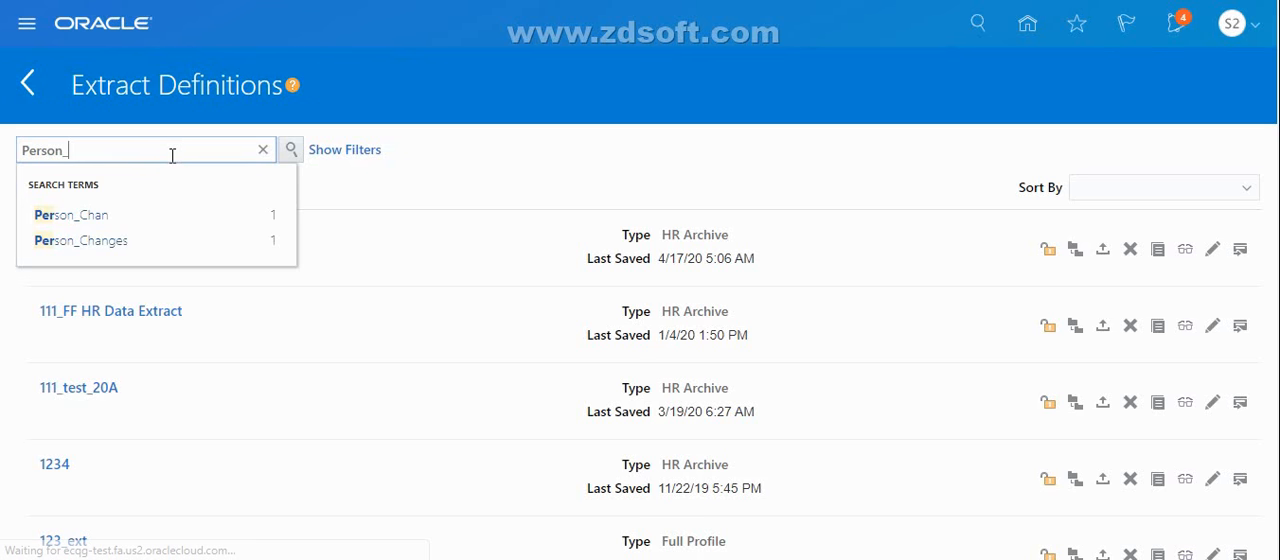
left_click(123, 243)
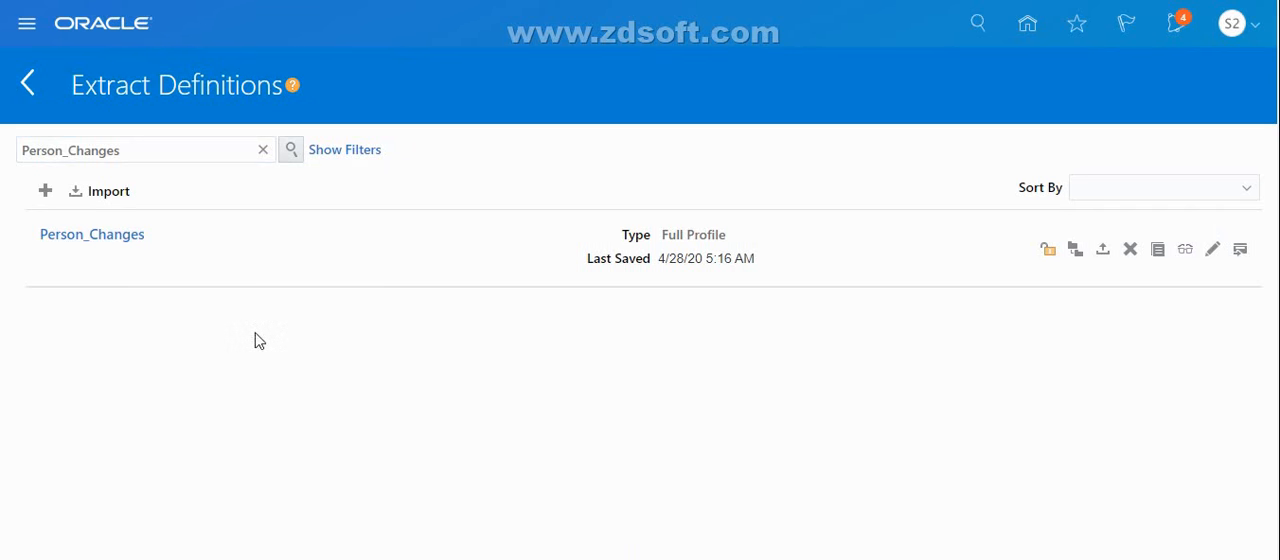
left_click(45, 192)
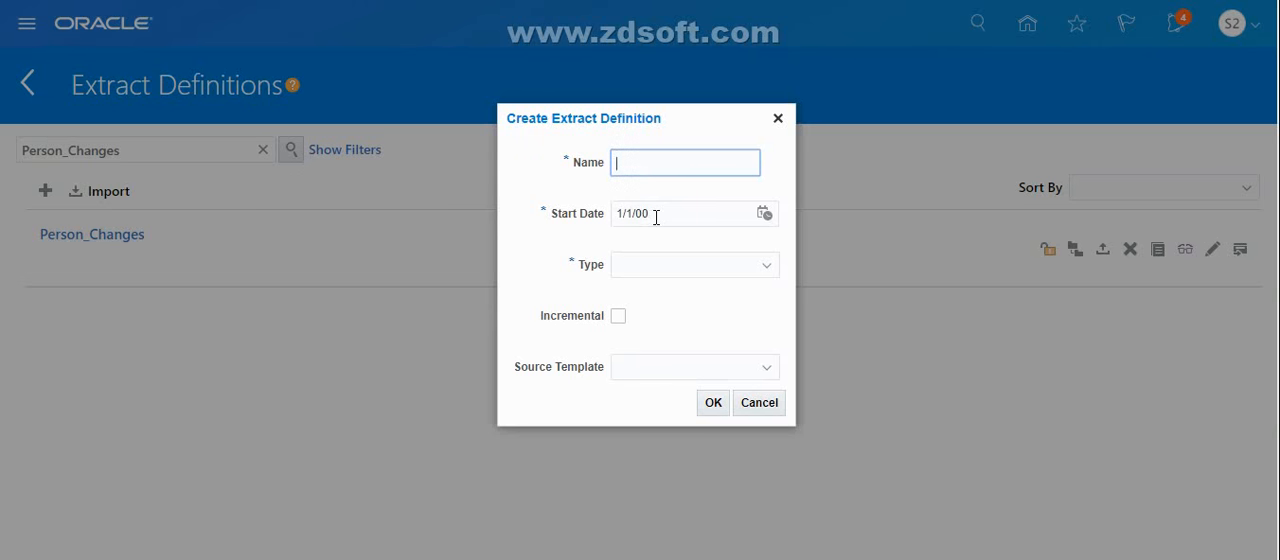
left_click(663, 268)
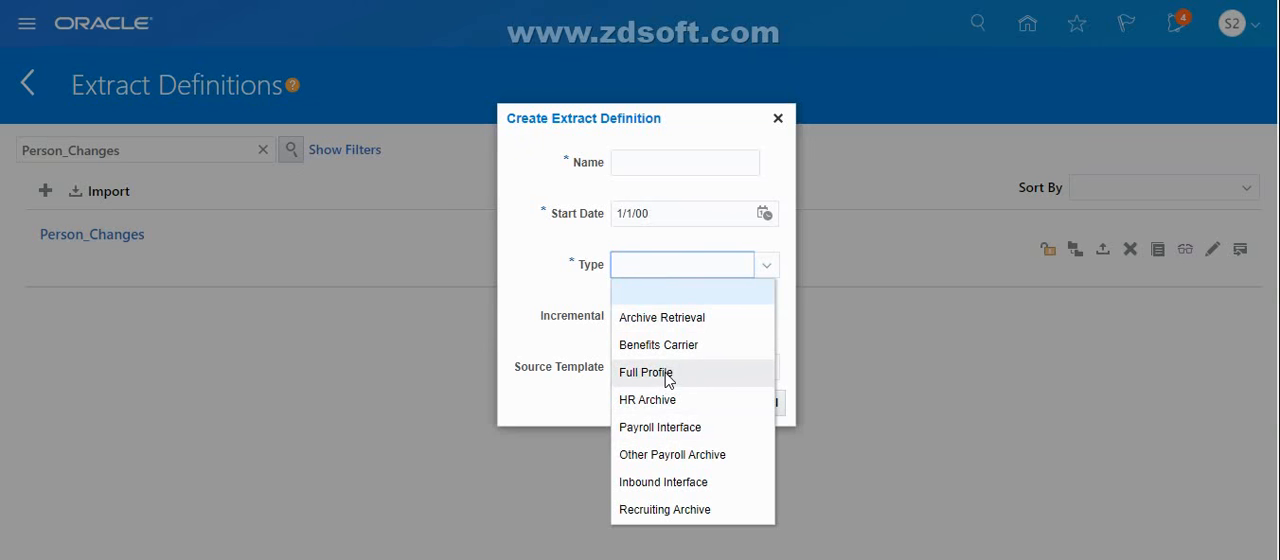
left_click(575, 335)
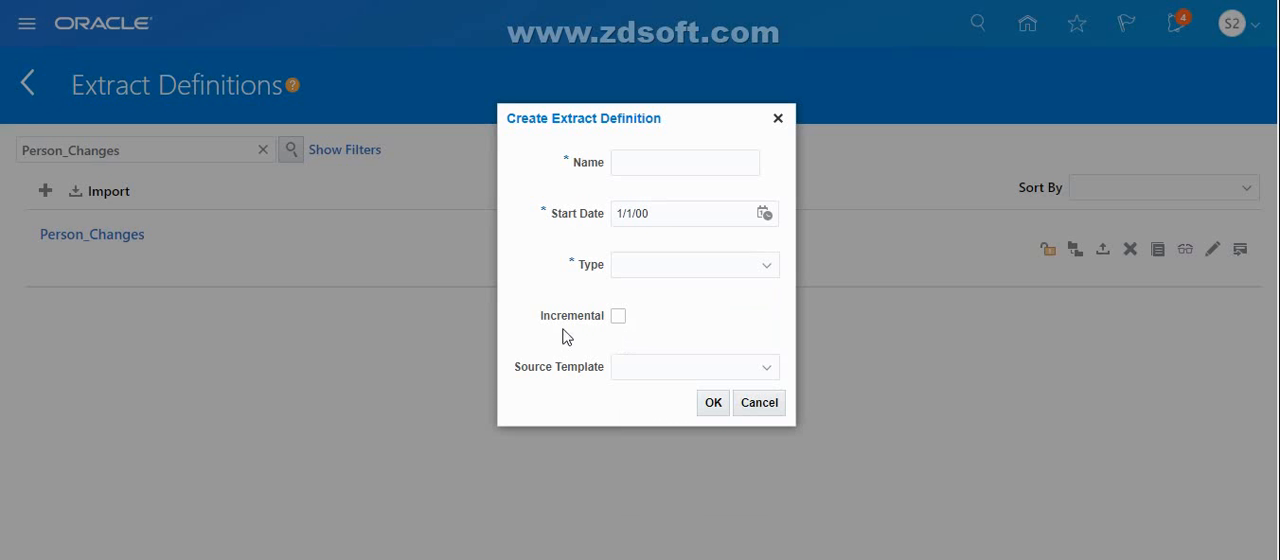
left_click(619, 318)
left_click(760, 404)
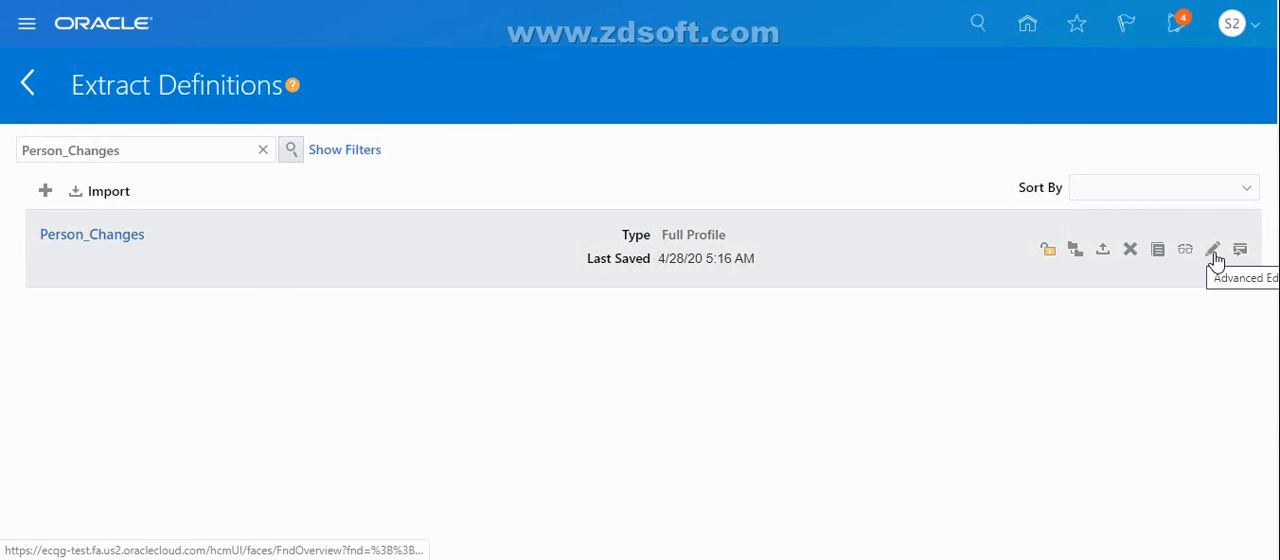
Open the Person_Changes extract for advanced editing and look over its definition details and parameters
left_click(1213, 252)
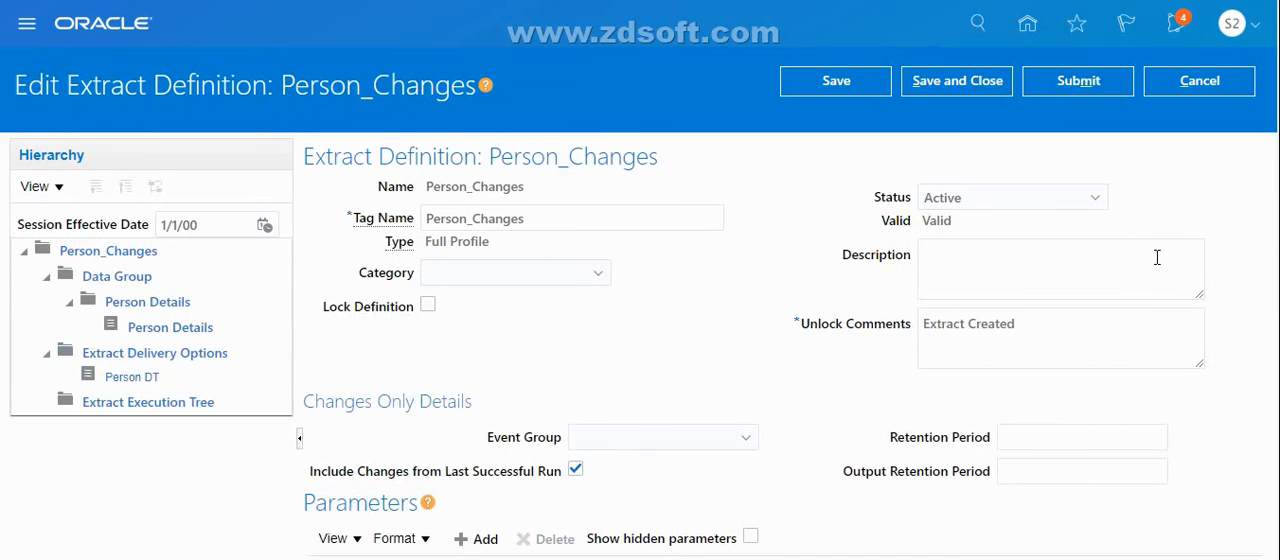
scroll(640, 280, "down", 1)
scroll(640, 280, "up", 1)
Open the Person Details data group of the extract and review its user entity, threading settings and filter criteria
left_click(127, 279)
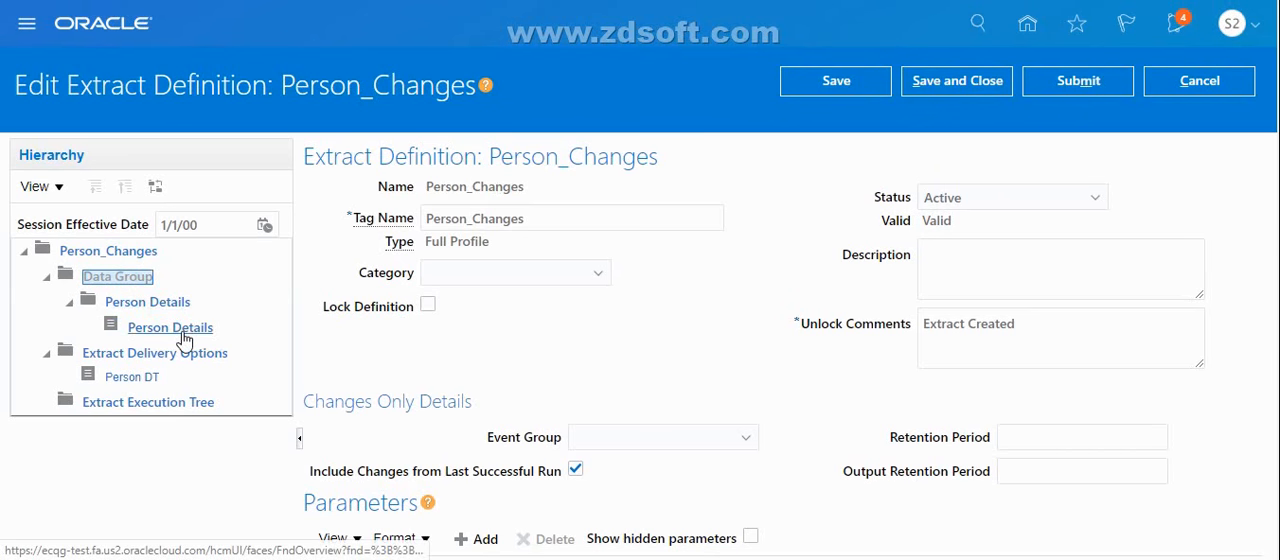
left_click(184, 338)
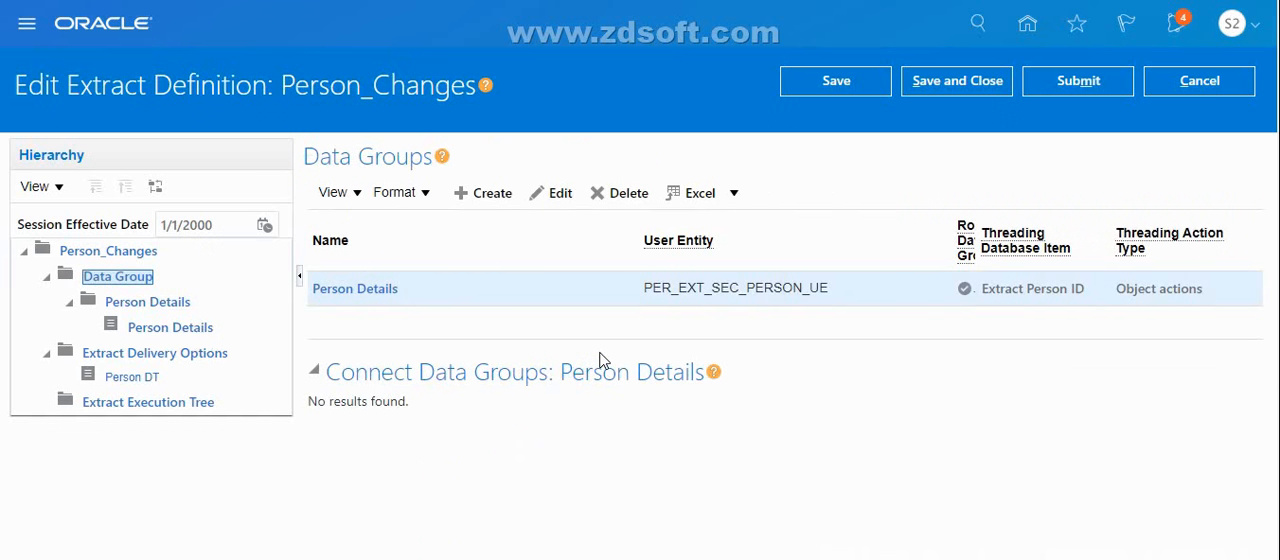
left_click(370, 296)
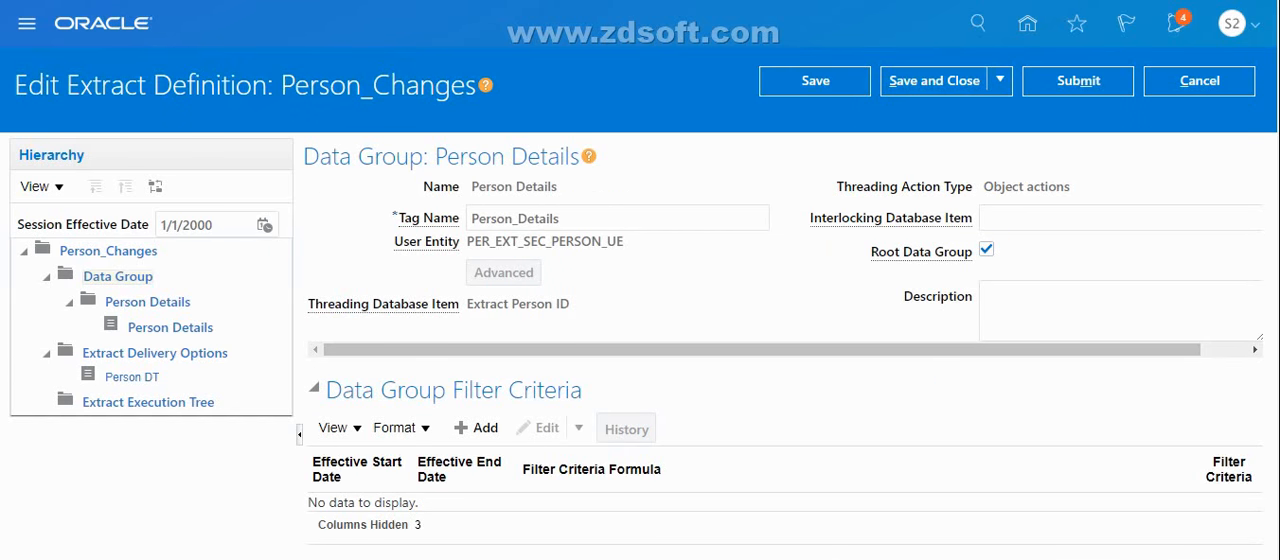
scroll(640, 300, "down", 2)
scroll(640, 300, "up", 2)
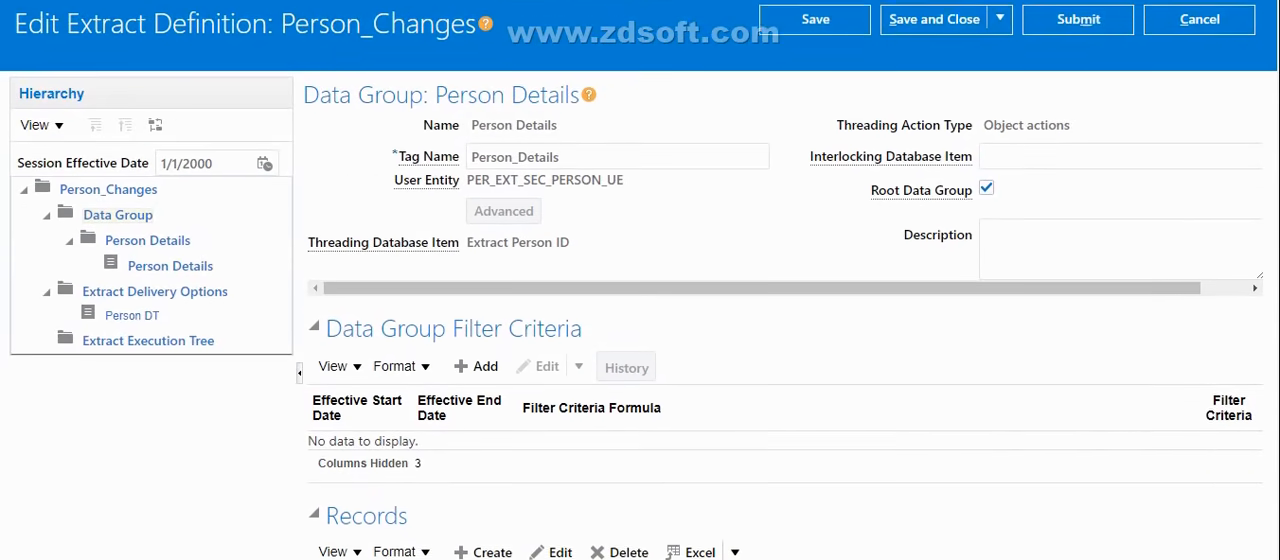
scroll(640, 300, "up", 1)
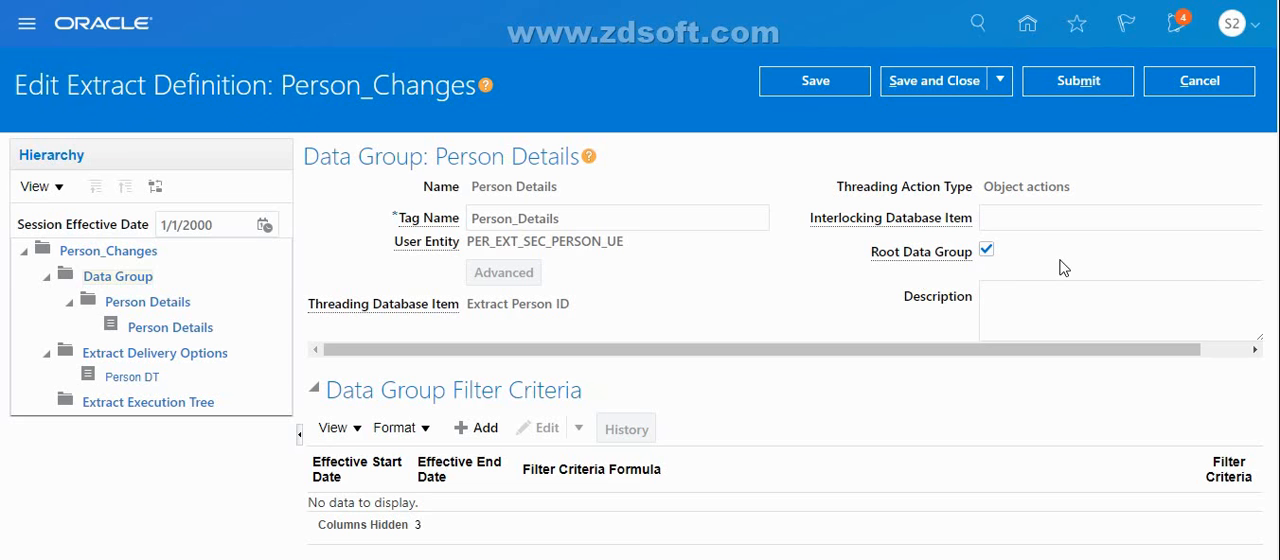
Open the Person Details record of the data group and display the details of its EXTRACT attribute
scroll(640, 300, "down", 3)
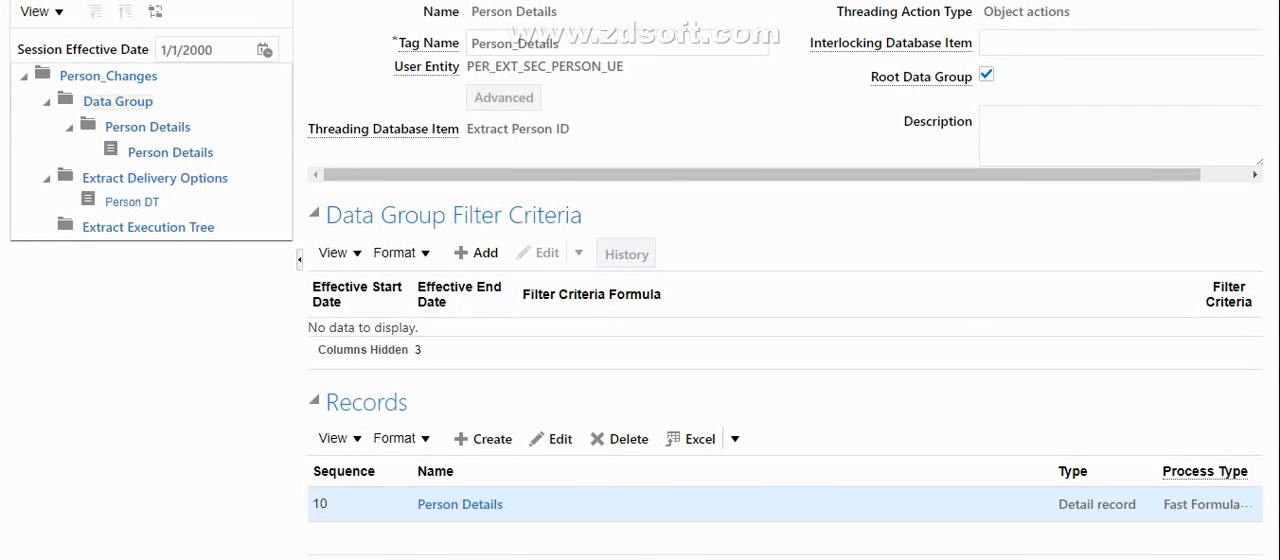
left_click(481, 507)
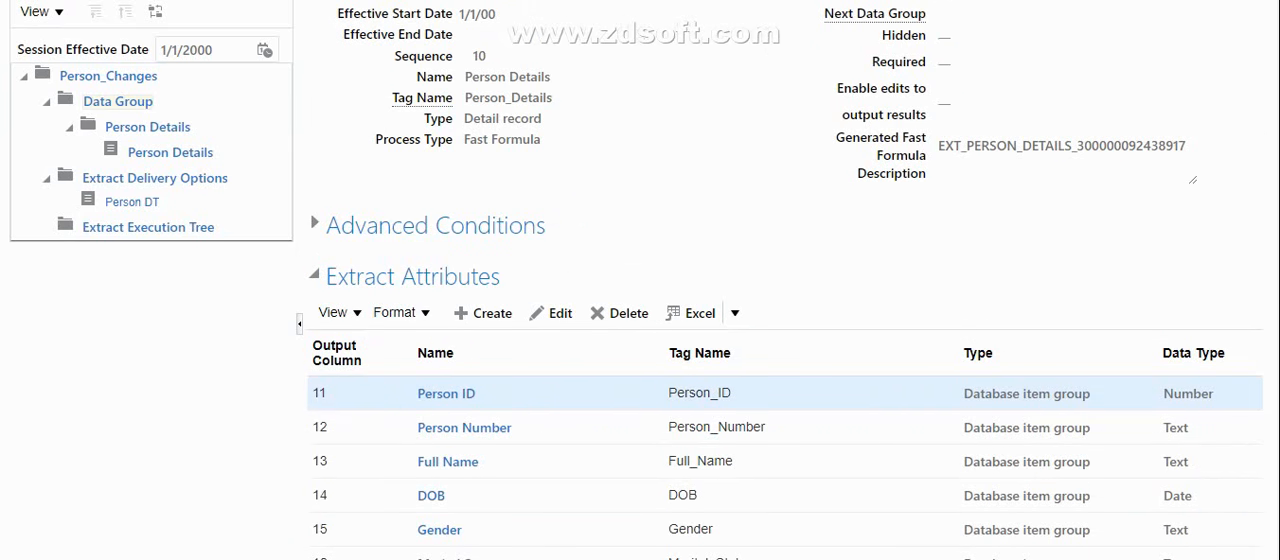
scroll(785, 350, "down", 2)
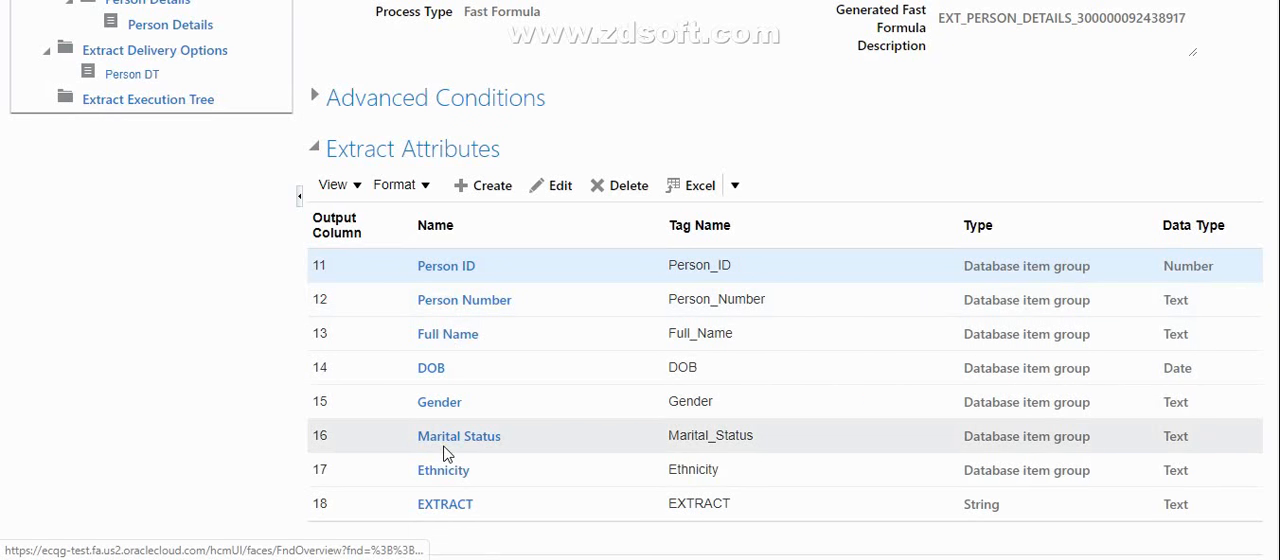
left_click(445, 506)
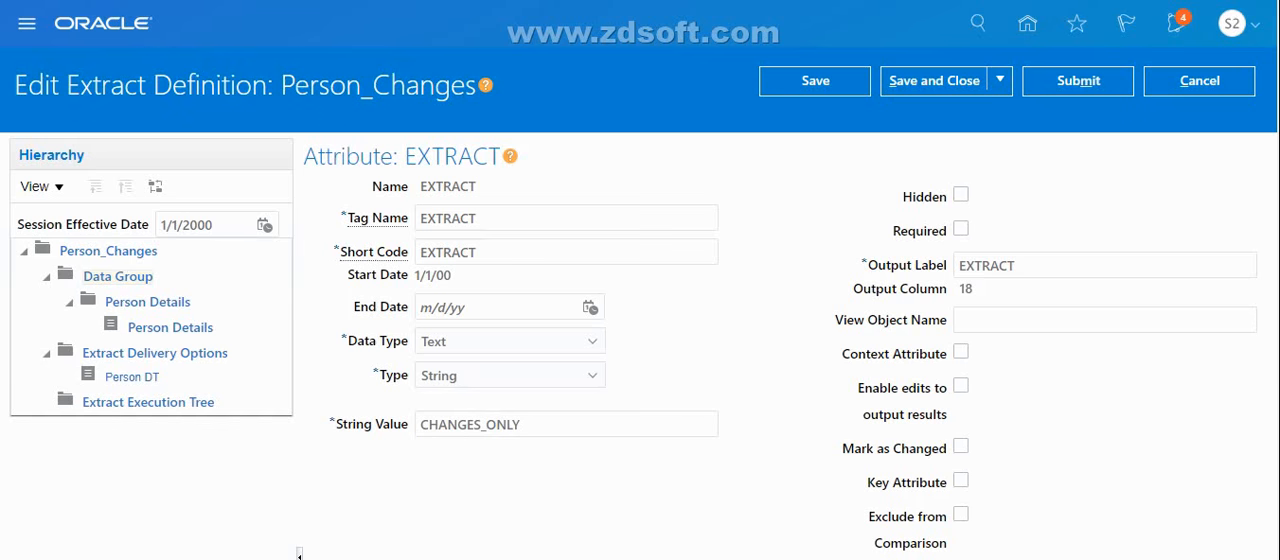
Examine the EXTRACT attribute's data type, type, string value, display options and advanced conditions
scroll(640, 300, "down", 5)
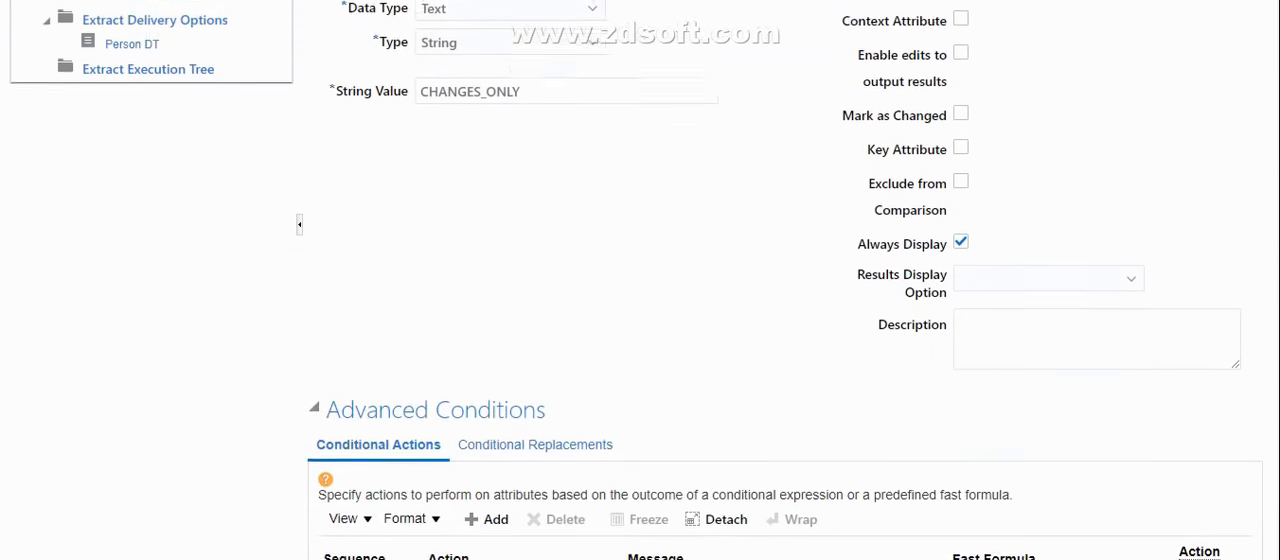
scroll(782, 385, "up", 4)
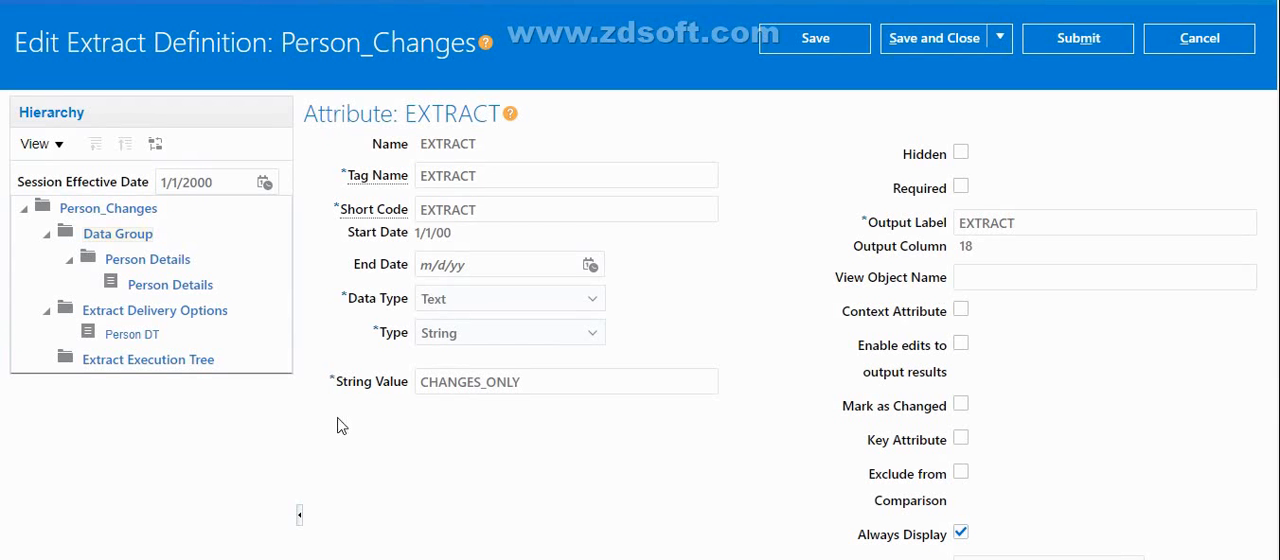
left_click_drag(543, 380, 420, 380)
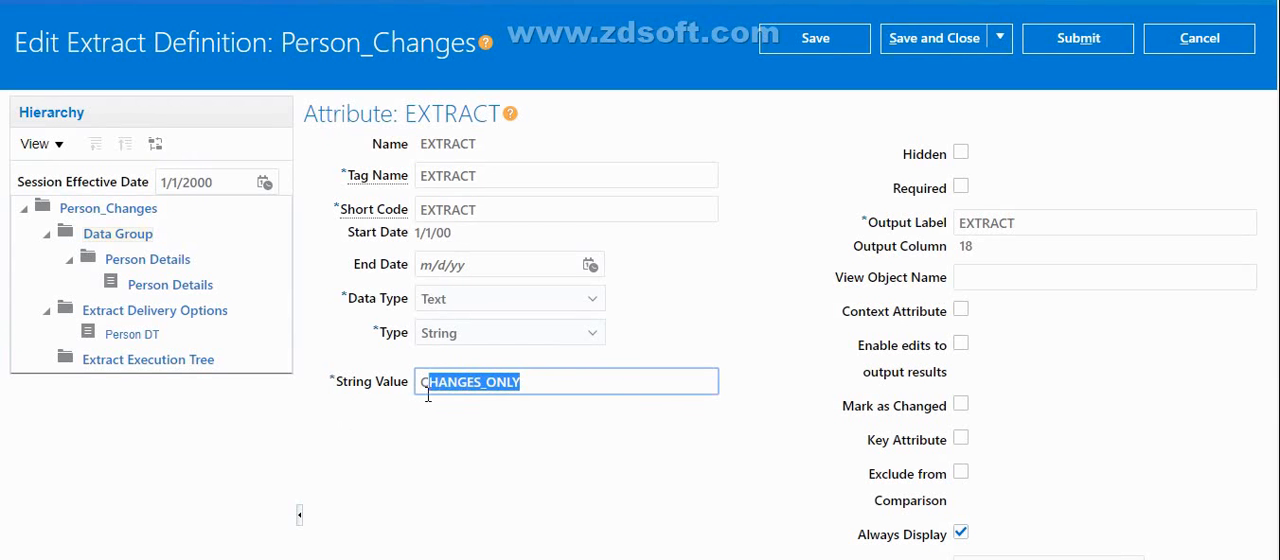
left_click(532, 430)
left_click_drag(535, 383, 395, 380)
left_click(502, 449)
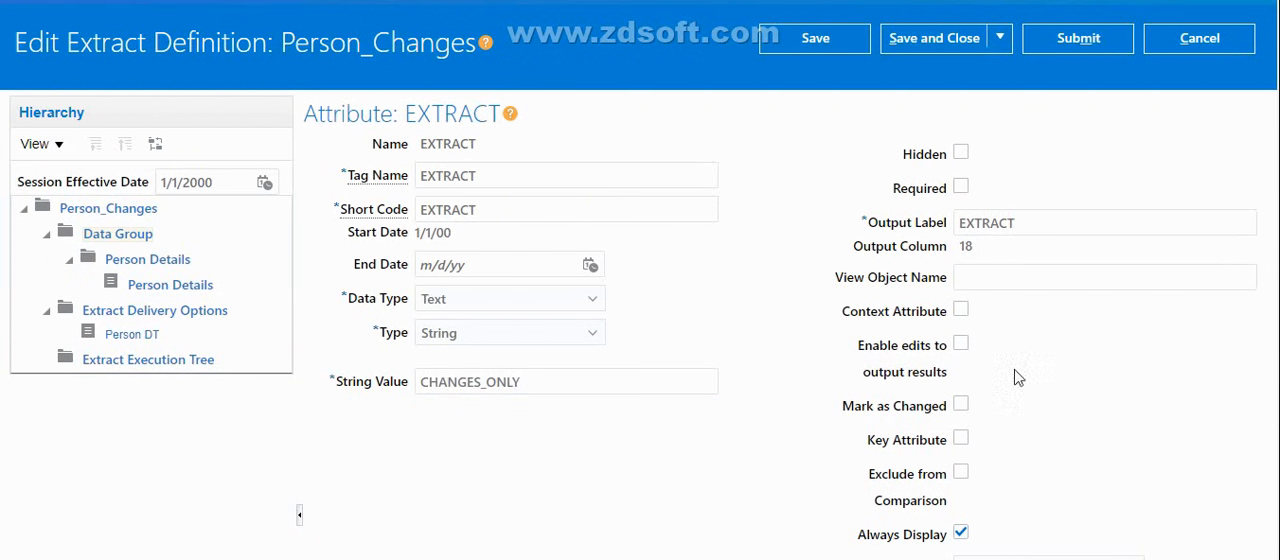
scroll(640, 280, "down", 2)
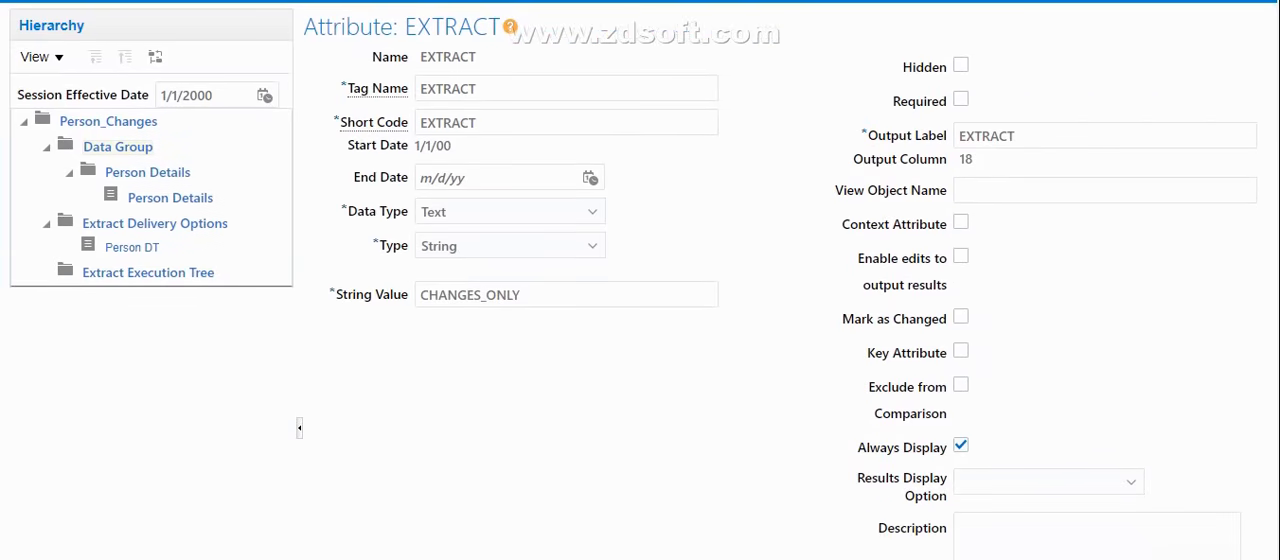
scroll(640, 280, "down", 5)
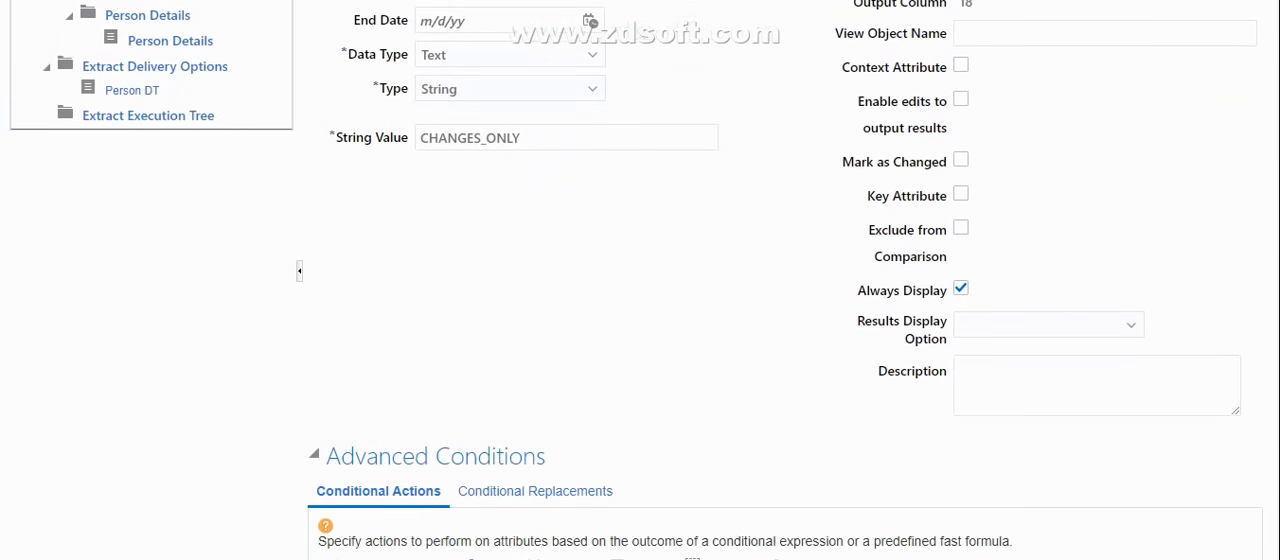
scroll(640, 280, "down", 1)
scroll(640, 280, "up", 5)
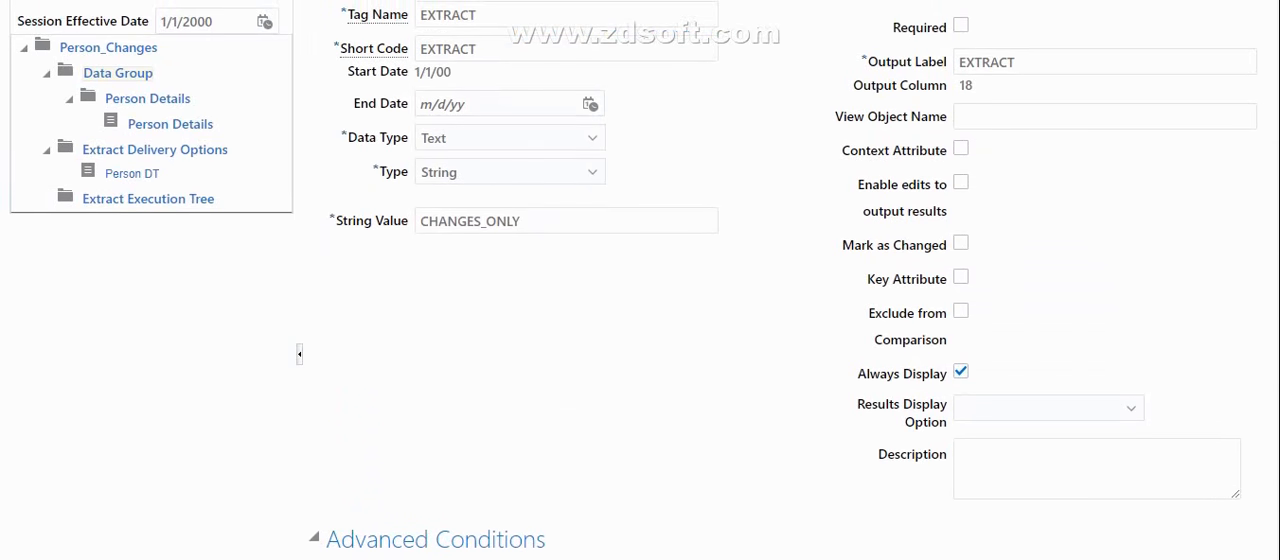
scroll(640, 280, "up", 2)
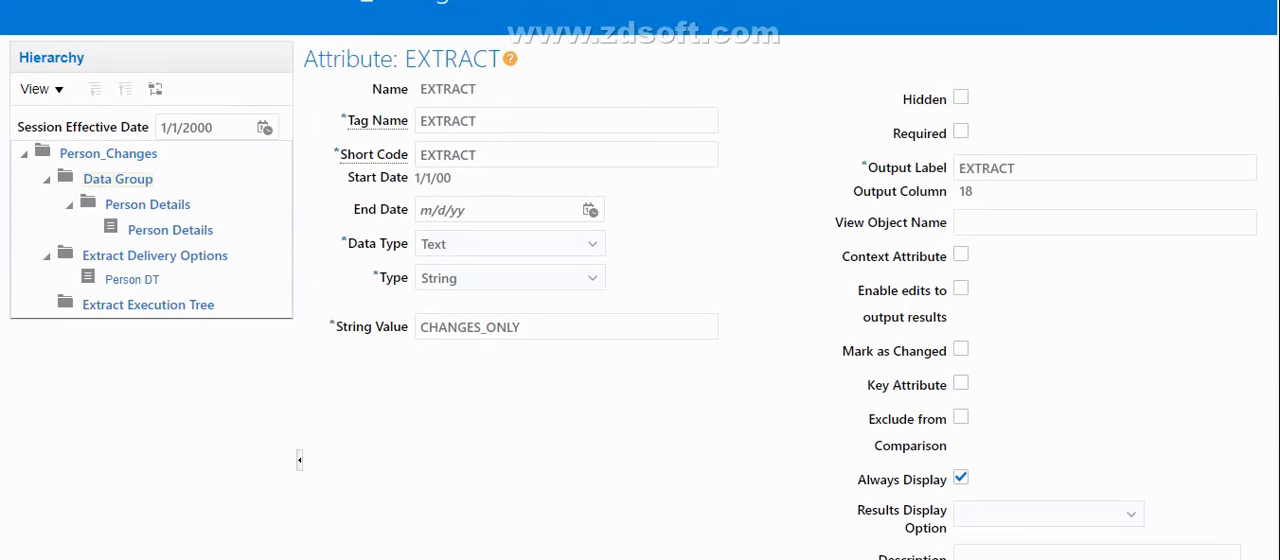
scroll(640, 280, "down", 2)
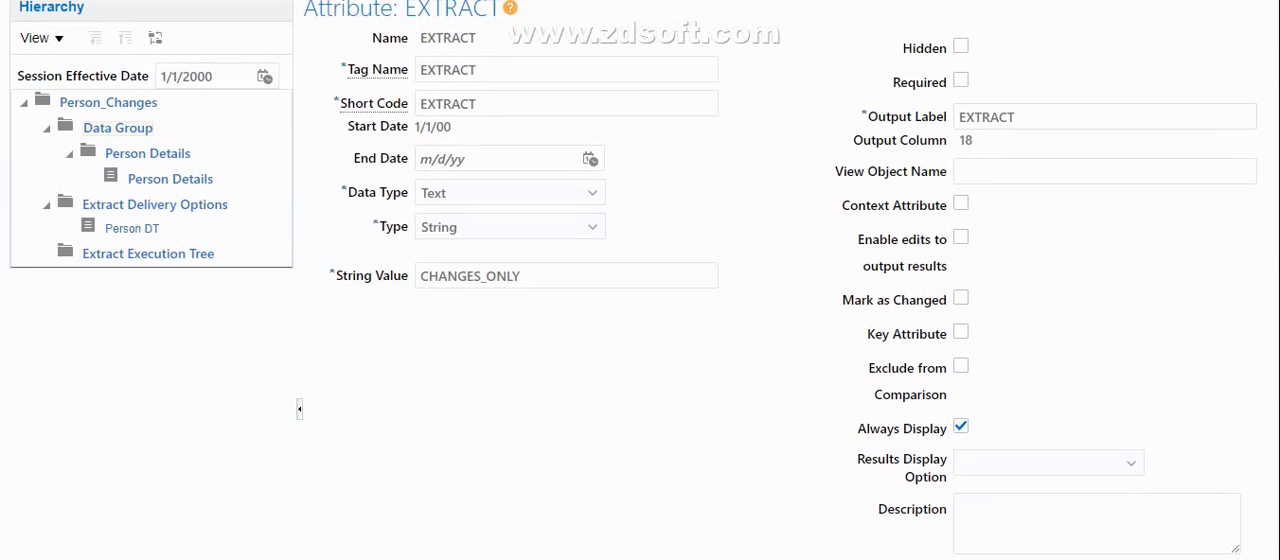
scroll(640, 280, "up", 1)
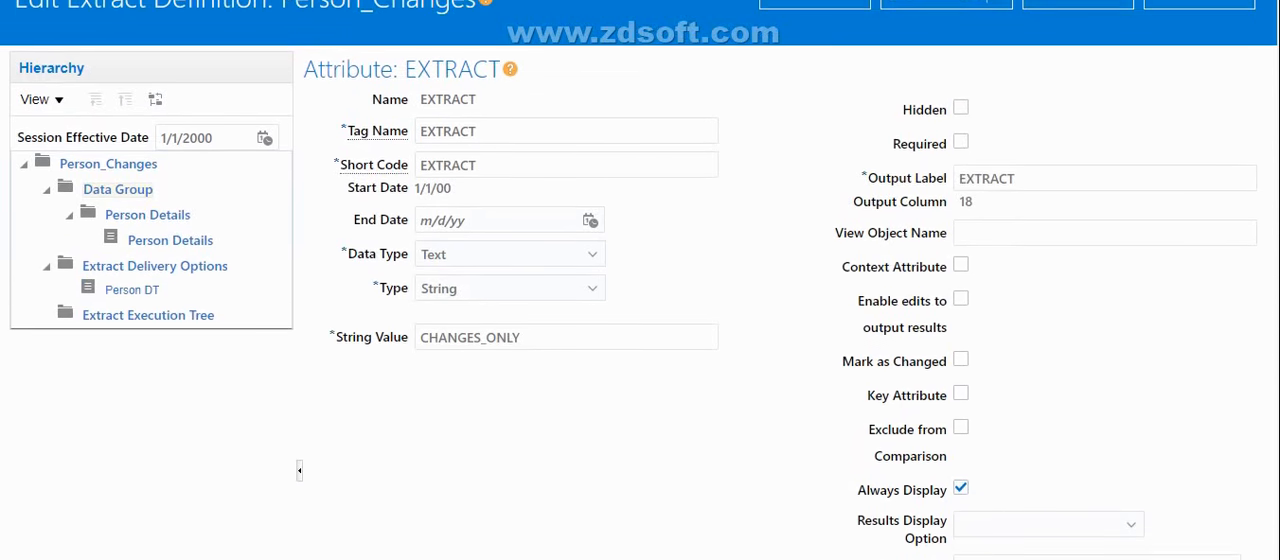
scroll(640, 280, "up", 1)
scroll(640, 280, "up", 2)
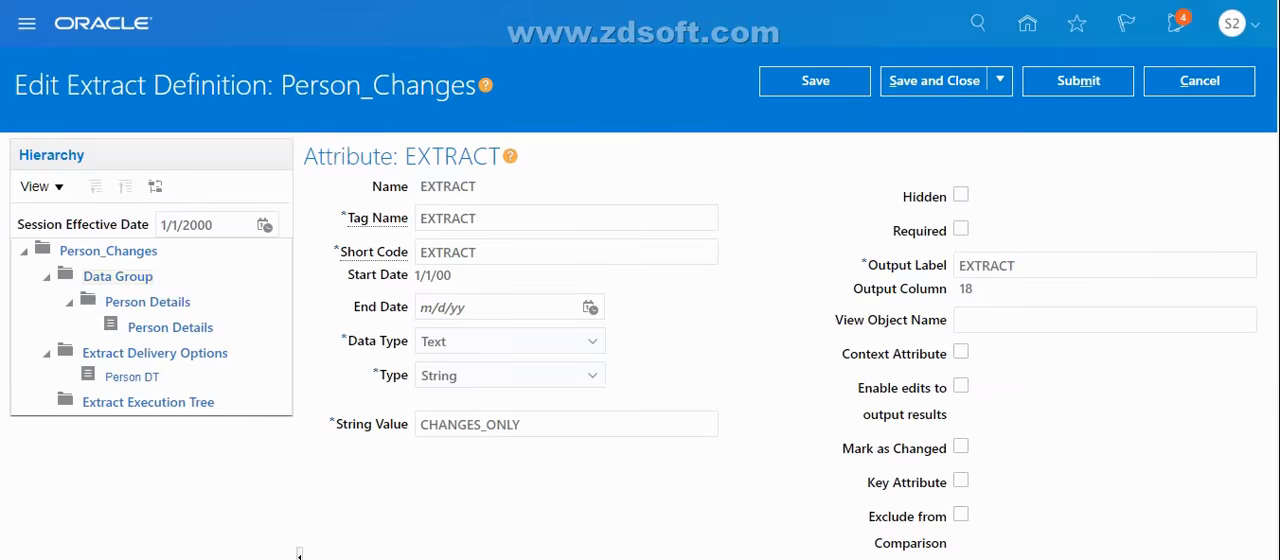
scroll(980, 434, "down", 4)
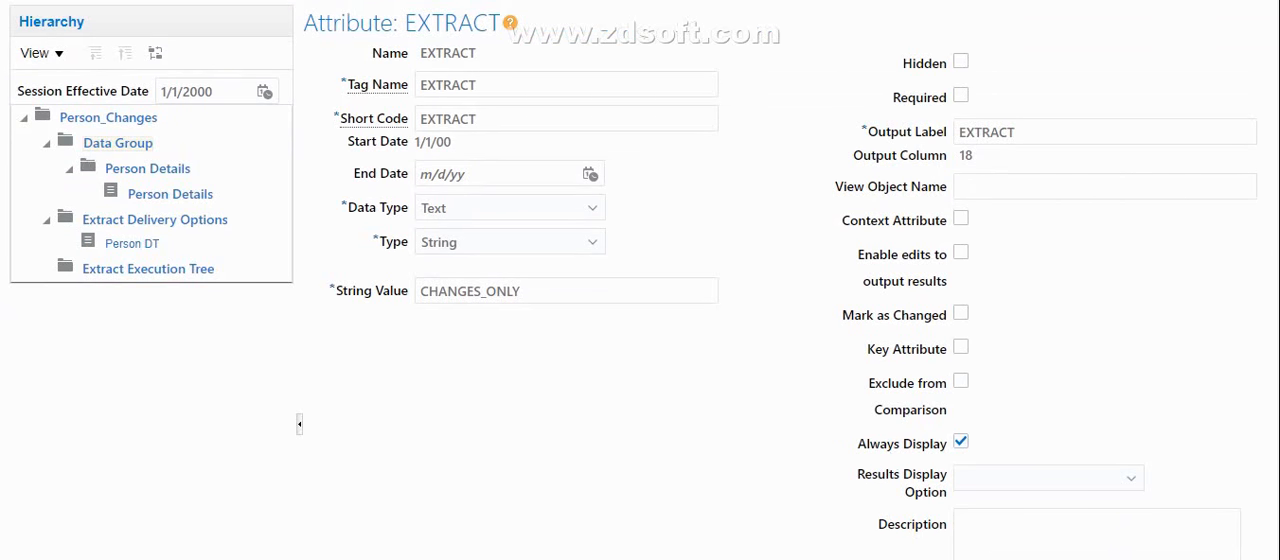
scroll(646, 463, "up", 3)
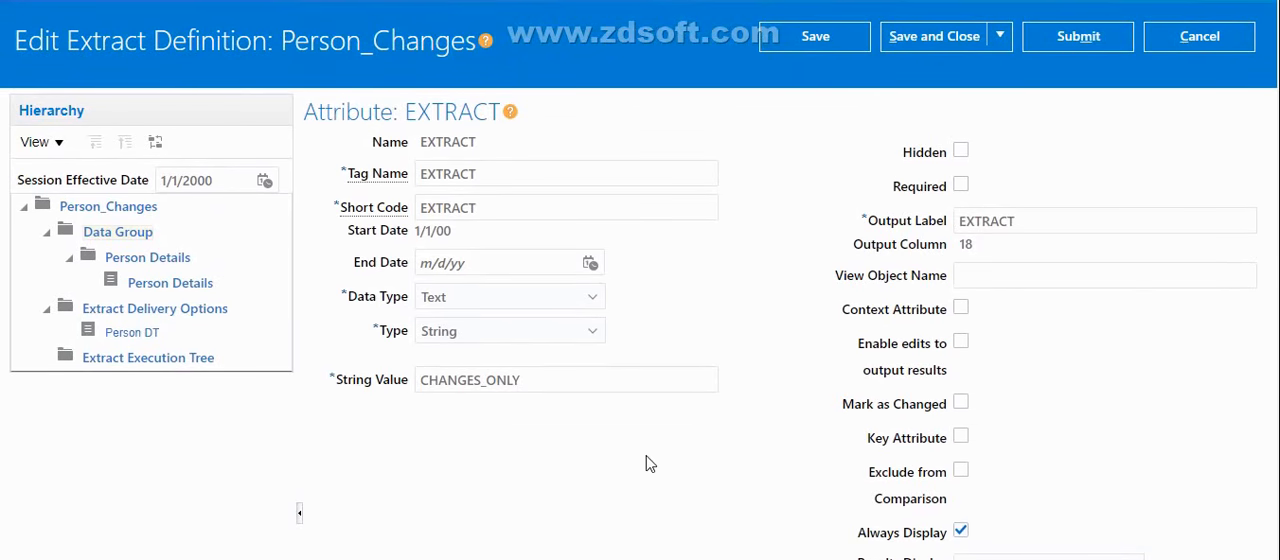
left_click_drag(547, 388, 418, 388)
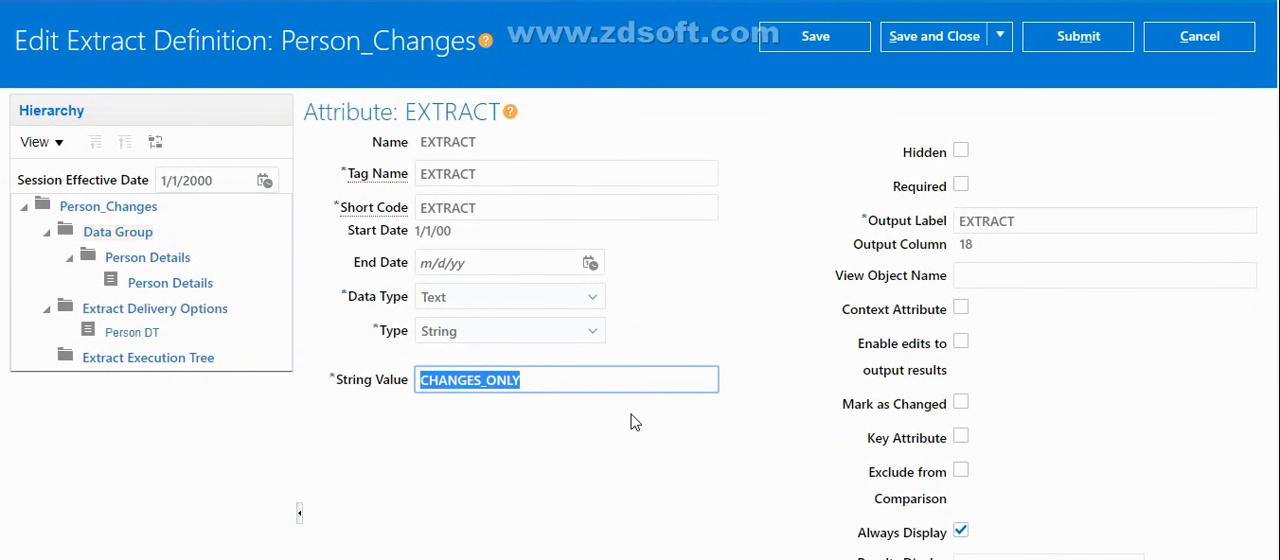
Cancel editing the Person_Changes extract definition and leave it without saving
left_click(1196, 45)
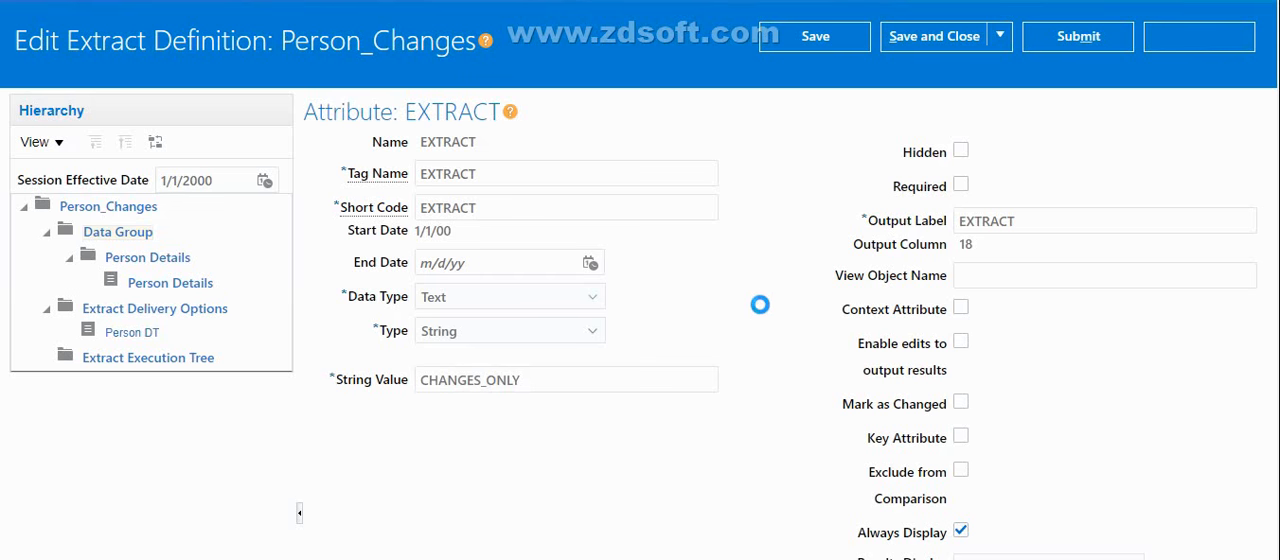
left_click(861, 297)
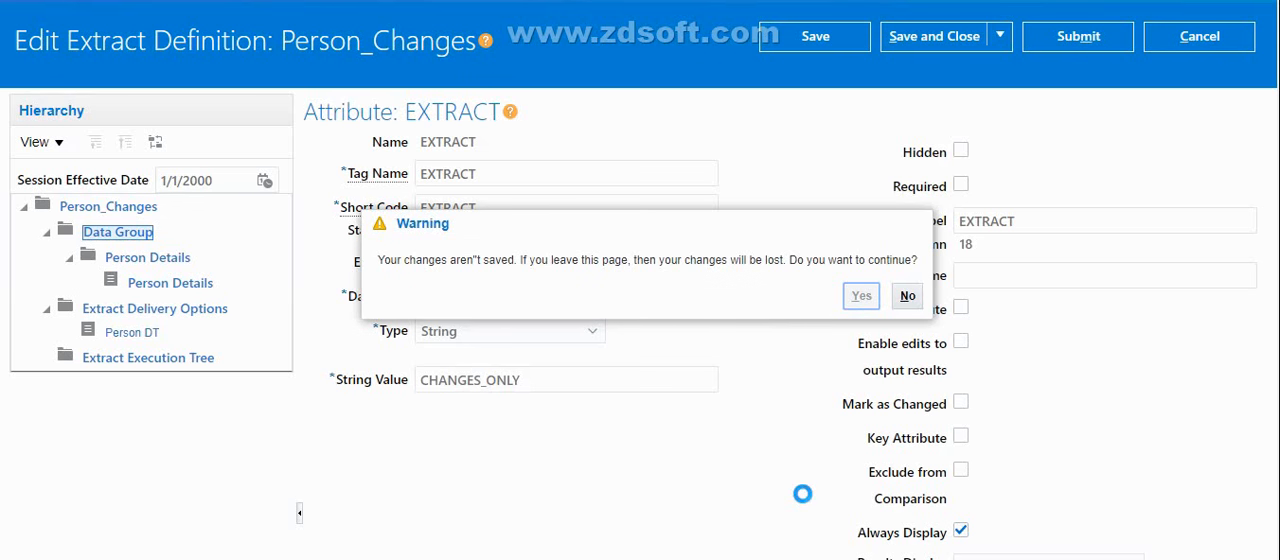
Open the extract delivery options of Person_Changes and review the Person DT option's output type, output name and delivery type
left_click(131, 339)
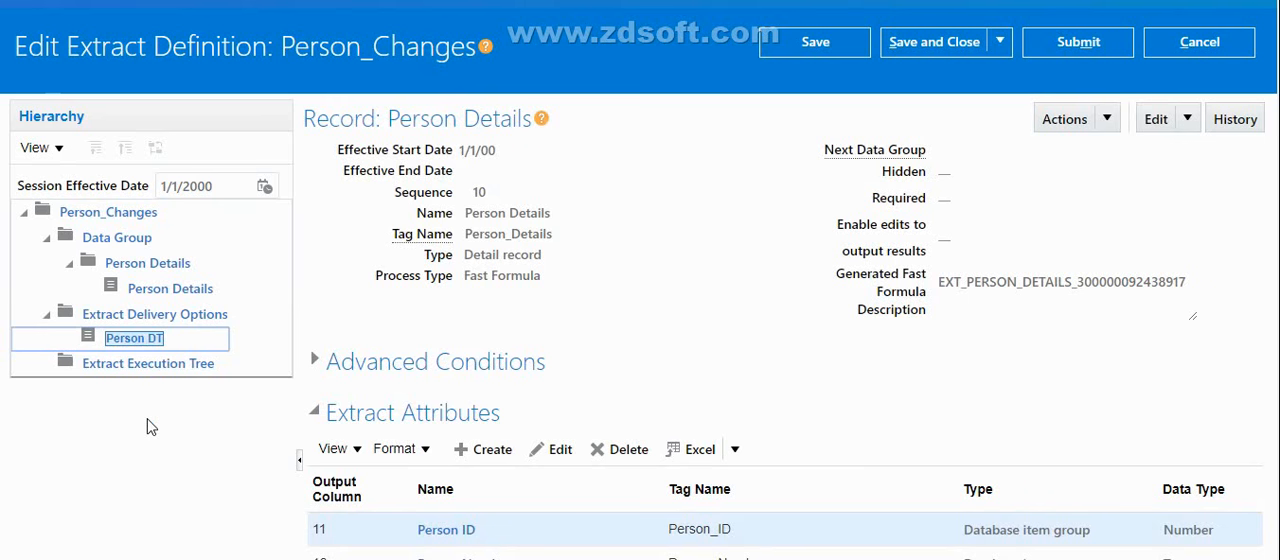
left_click(205, 322)
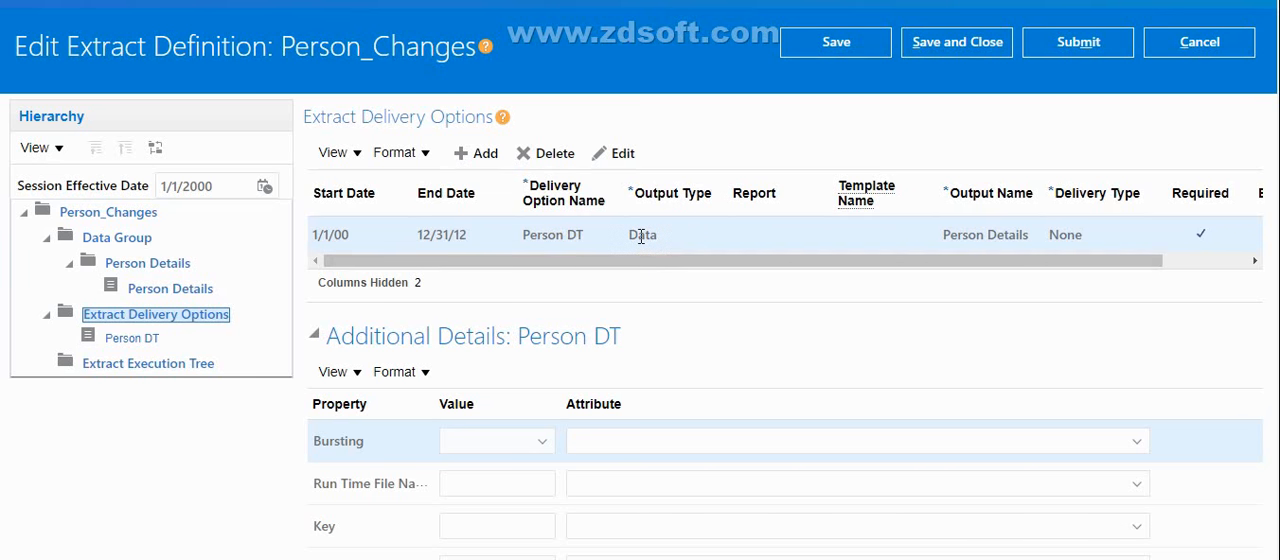
double_click(641, 236)
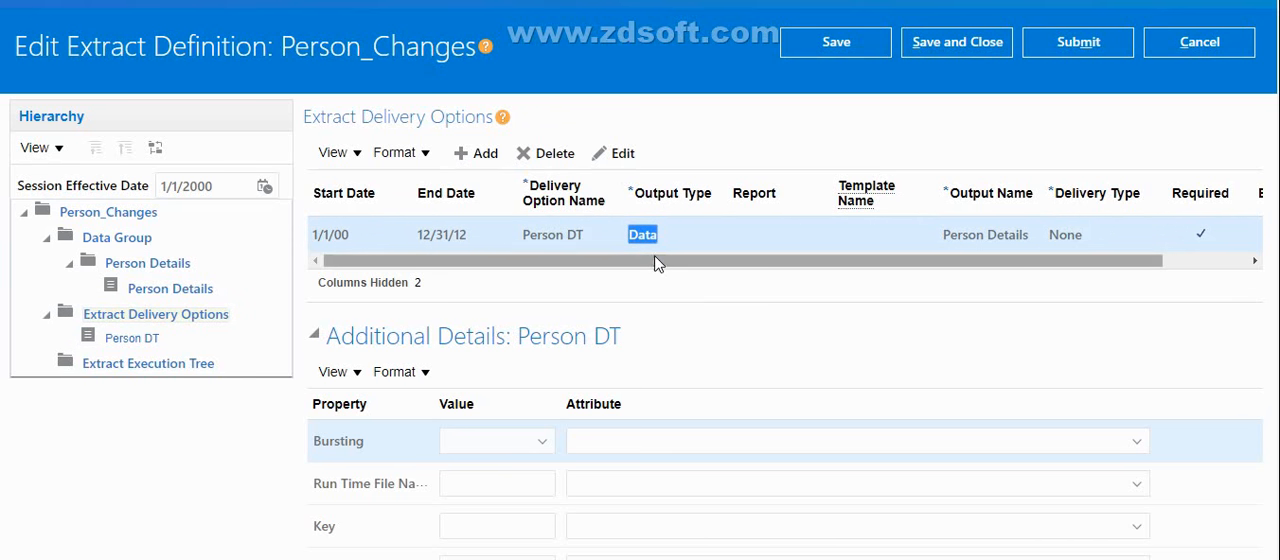
left_click(683, 278)
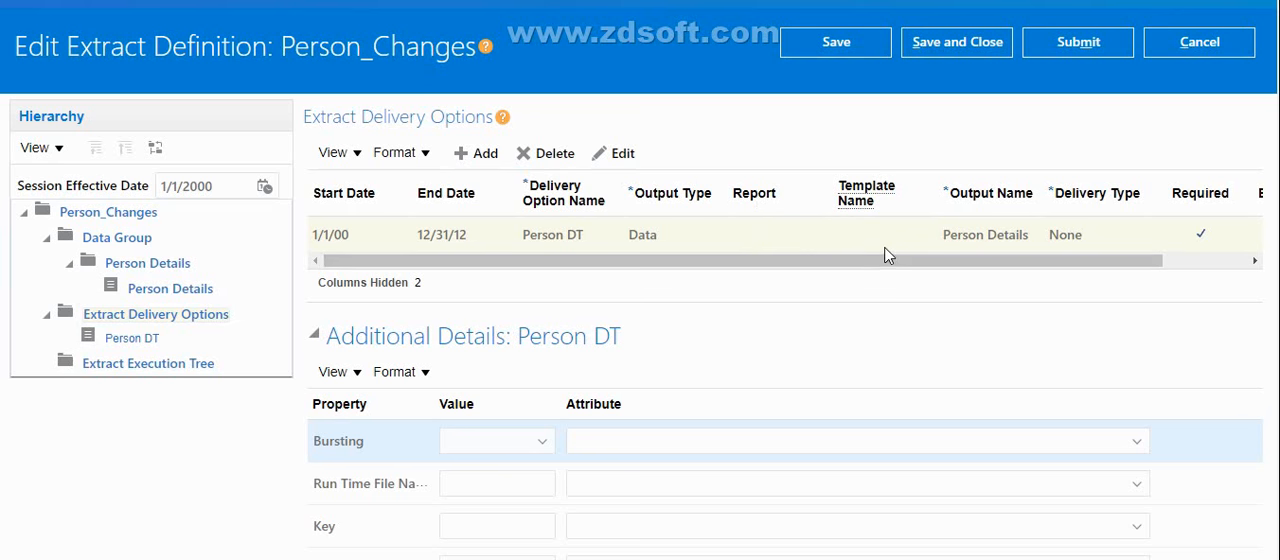
left_click_drag(849, 263, 1140, 277)
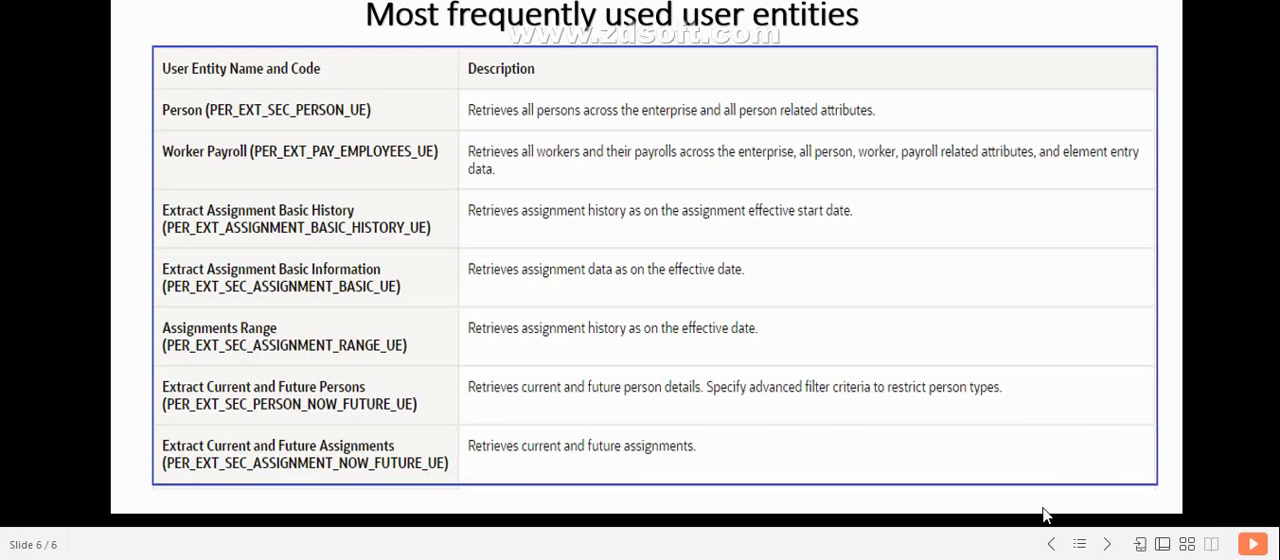
Go back to the slide listing the Changes Only HCM Extract prerequisites, and switch to the extract definition in Chrome
left_click(1053, 545)
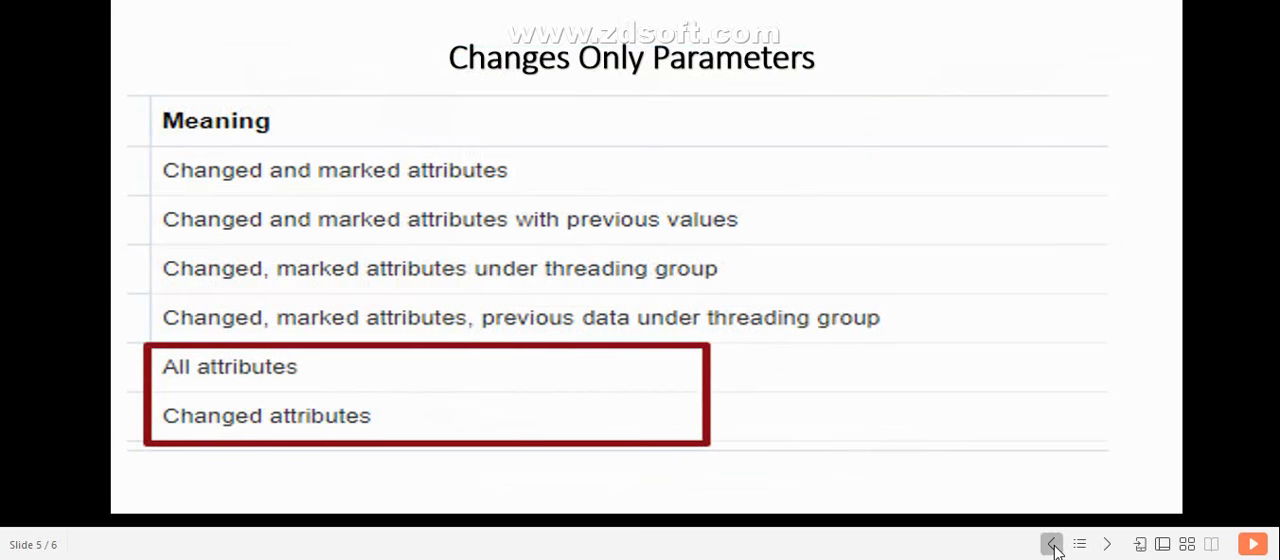
left_click(1052, 545)
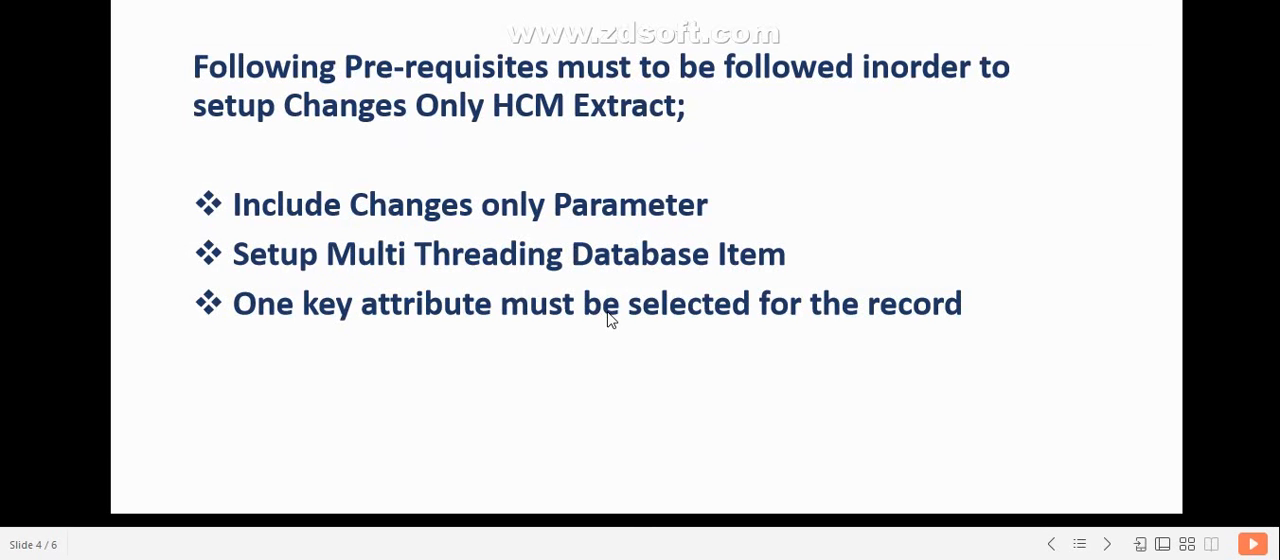
key("alt+Tab")
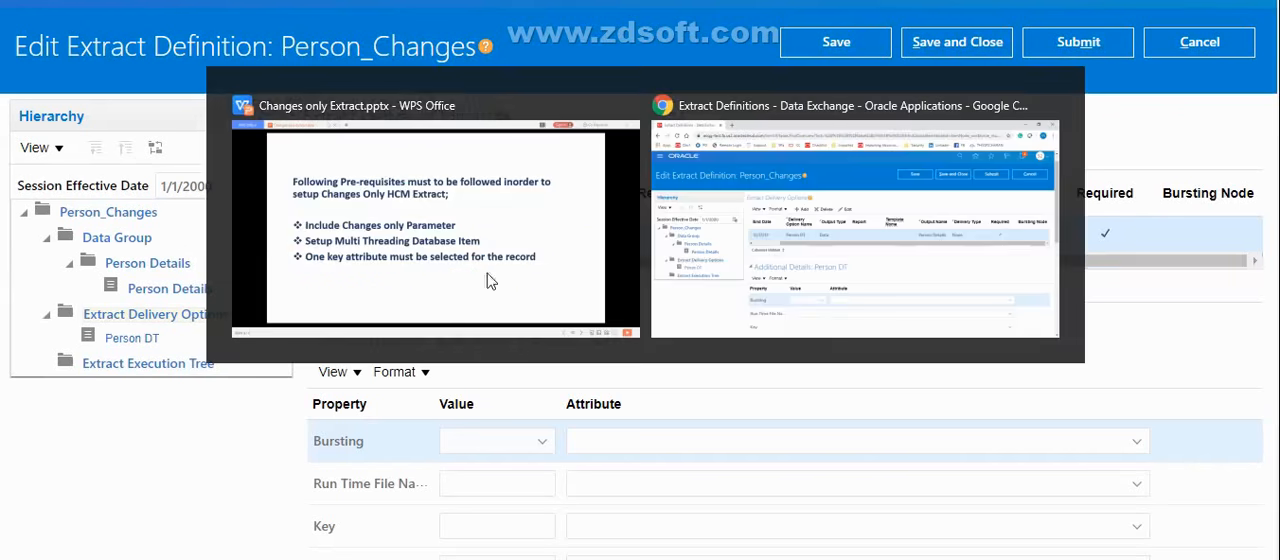
Open the Person_Changes extract root and review the display choices of its Changes Only parameter without changing them
left_click(110, 214)
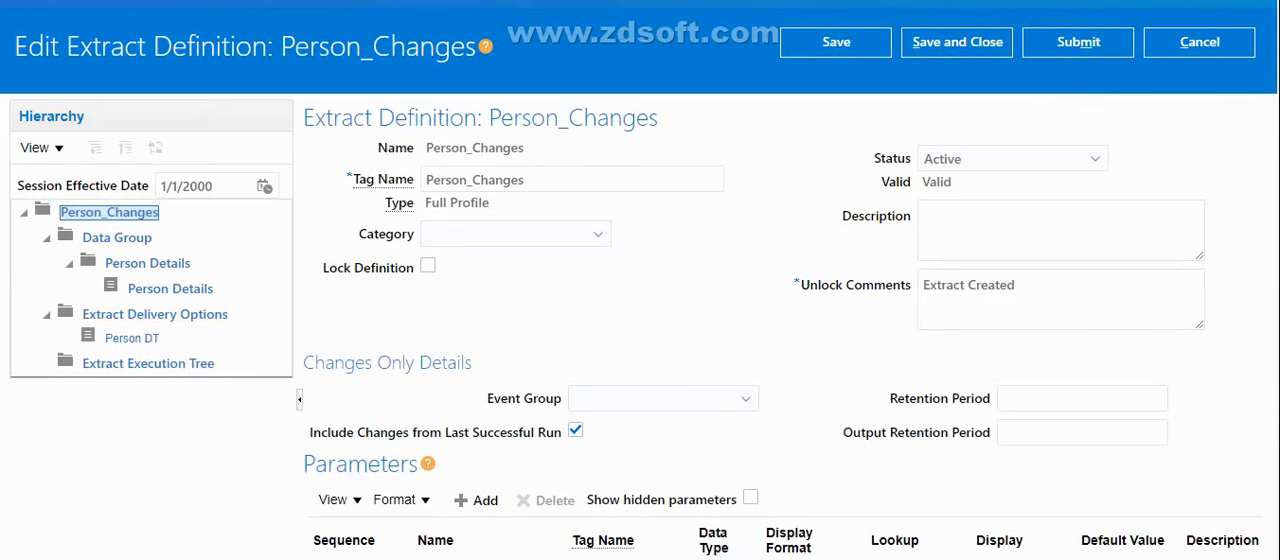
scroll(640, 300, "down", 3)
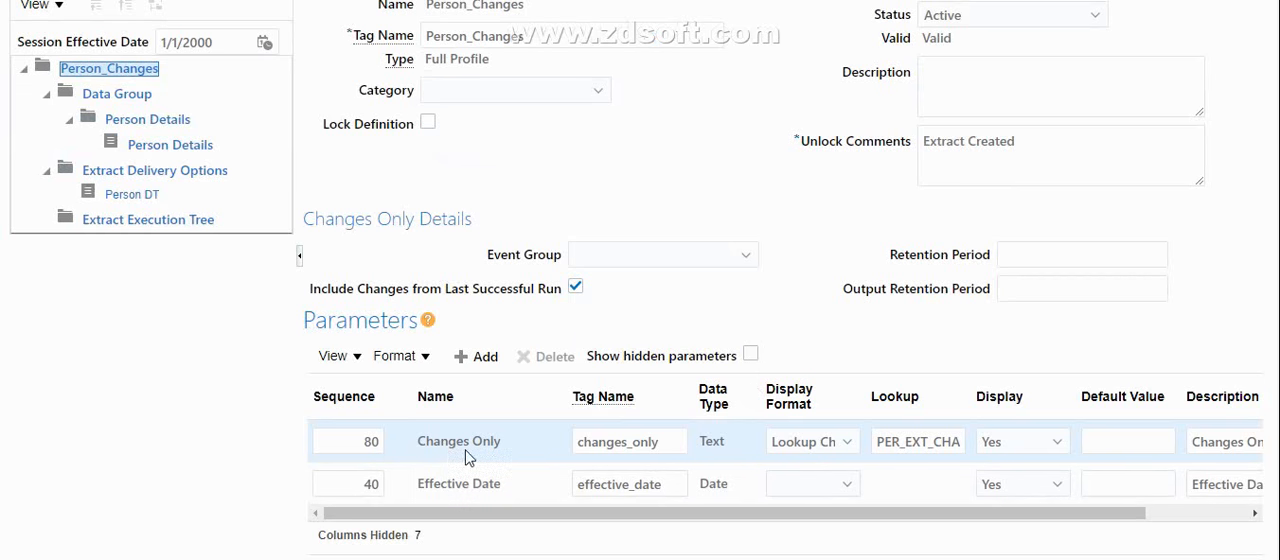
left_click(1012, 445)
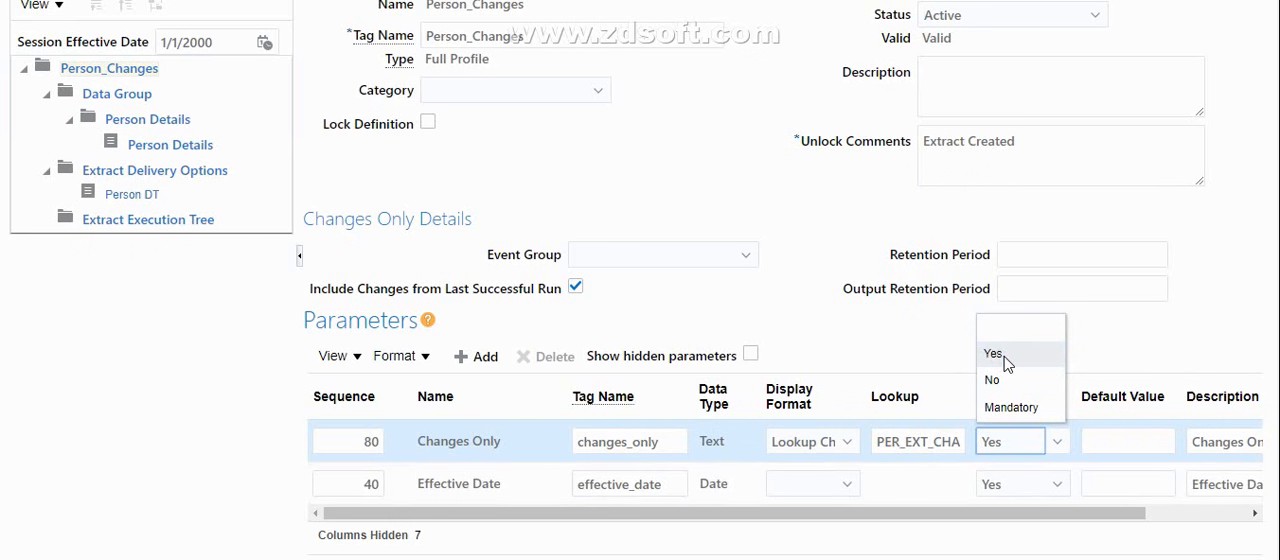
left_click(938, 354)
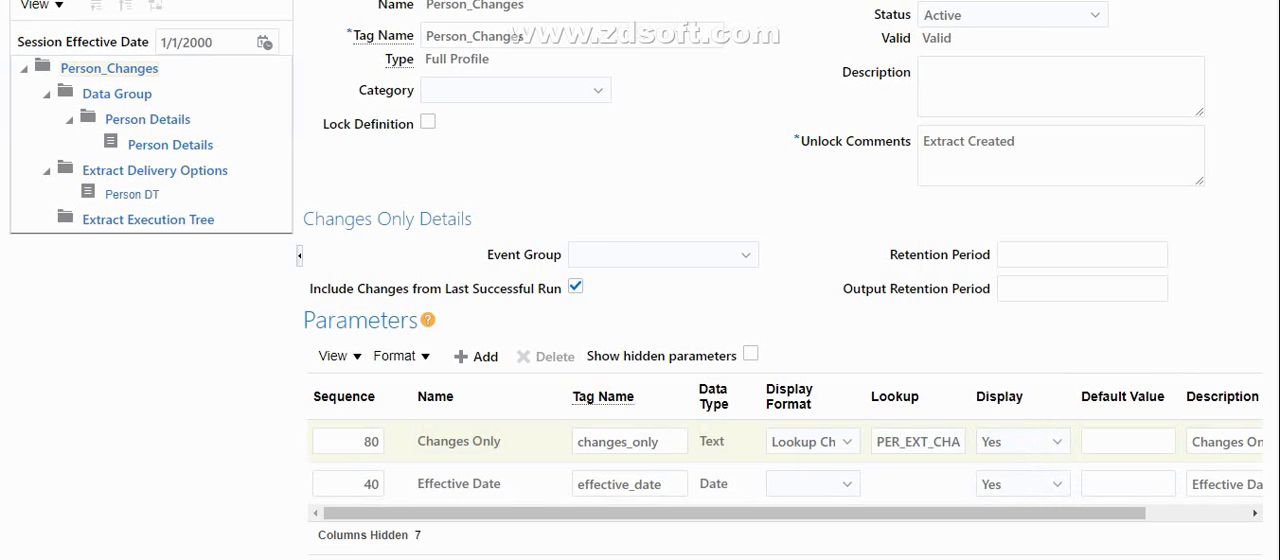
scroll(636, 278, "up", 3)
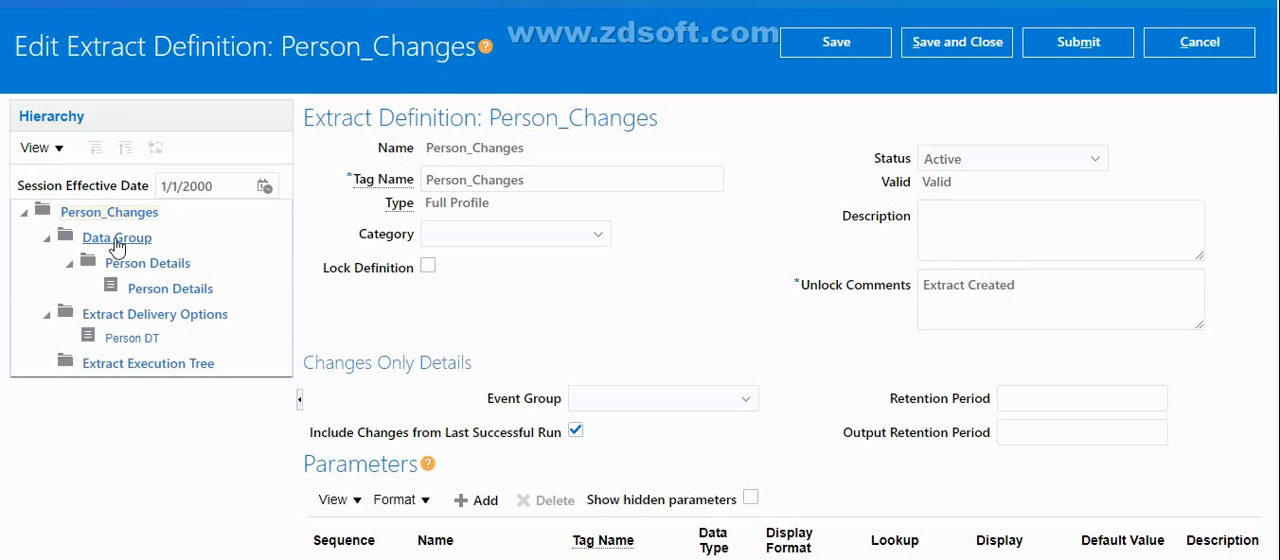
Open the Person Details data group and check its threading database item and action type against the prerequisites slide in WPS Office
left_click(110, 240)
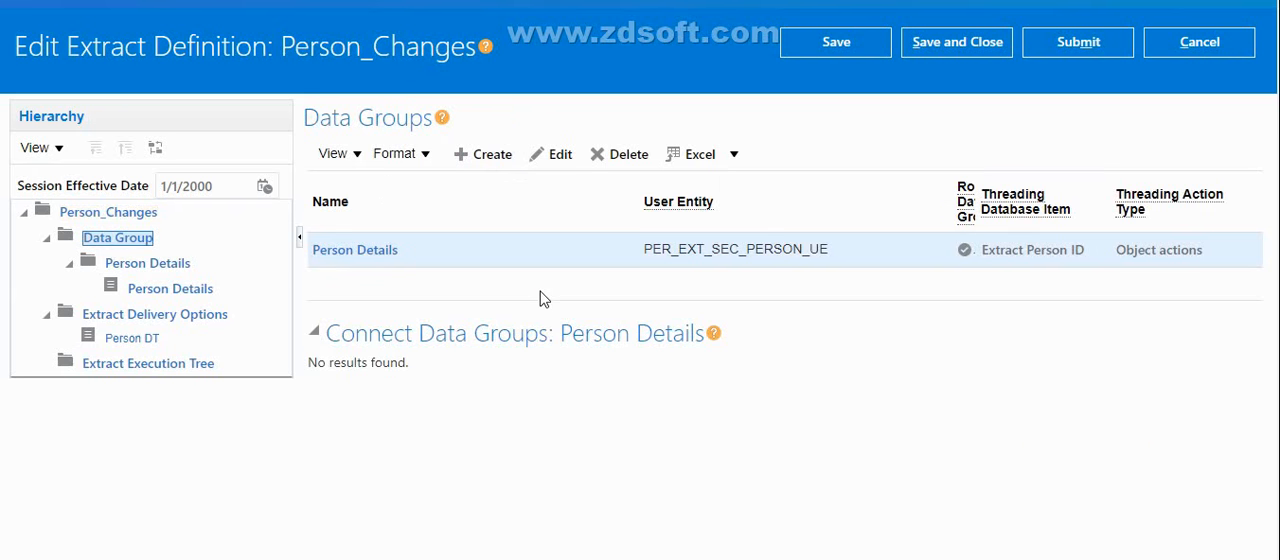
left_click(366, 251)
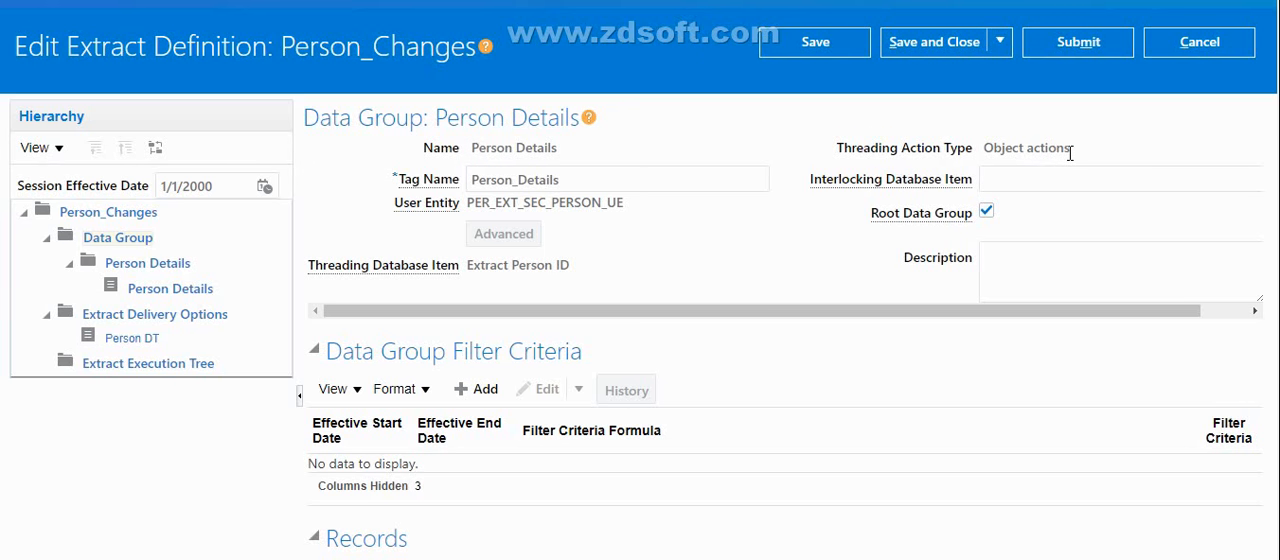
key("alt+Tab")
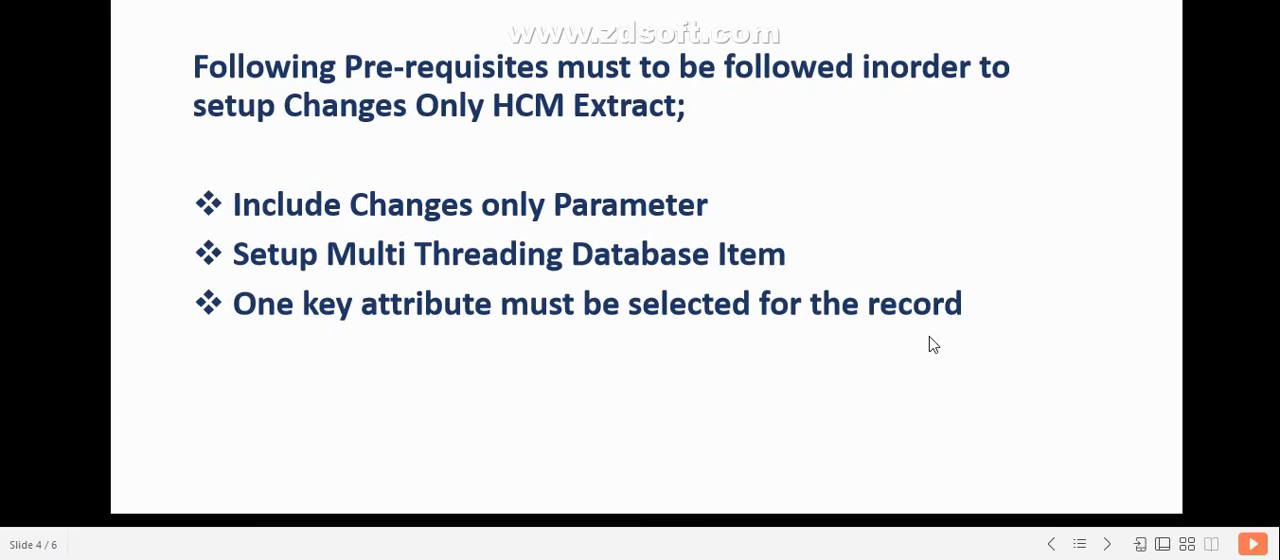
key("alt+Tab")
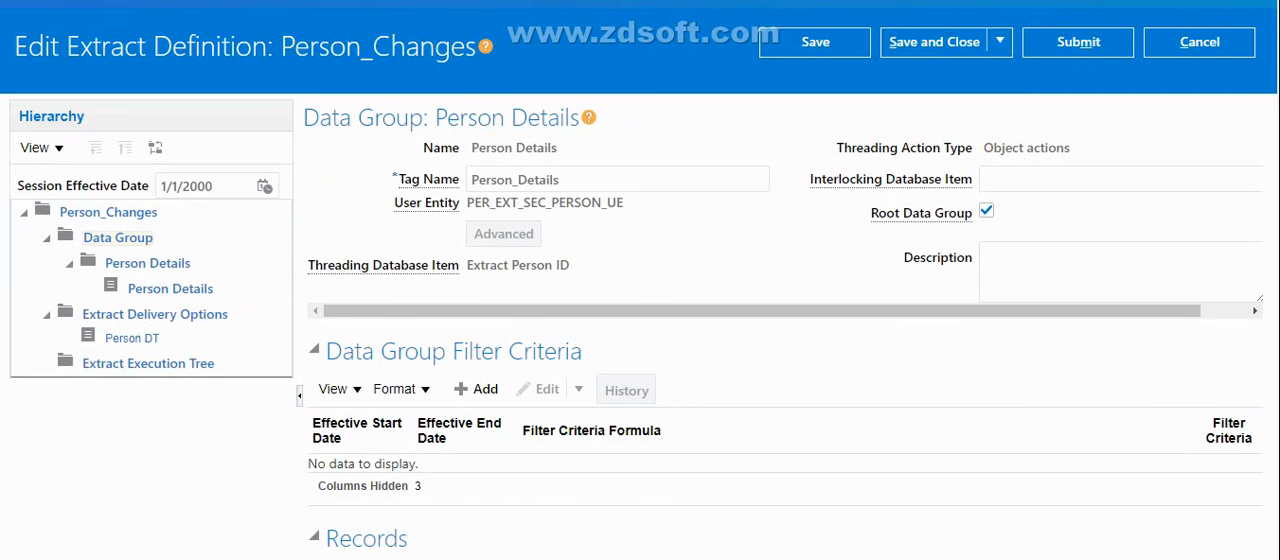
Open the Person ID attribute of the Person Details record and check its Key Attribute setting
scroll(640, 300, "down", 3)
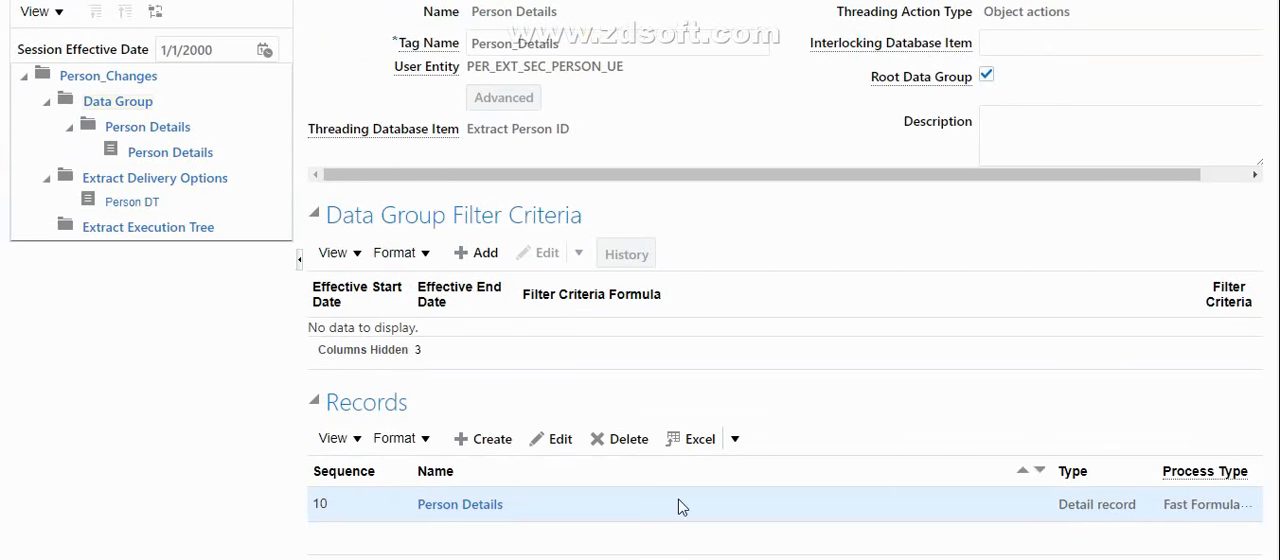
left_click(497, 507)
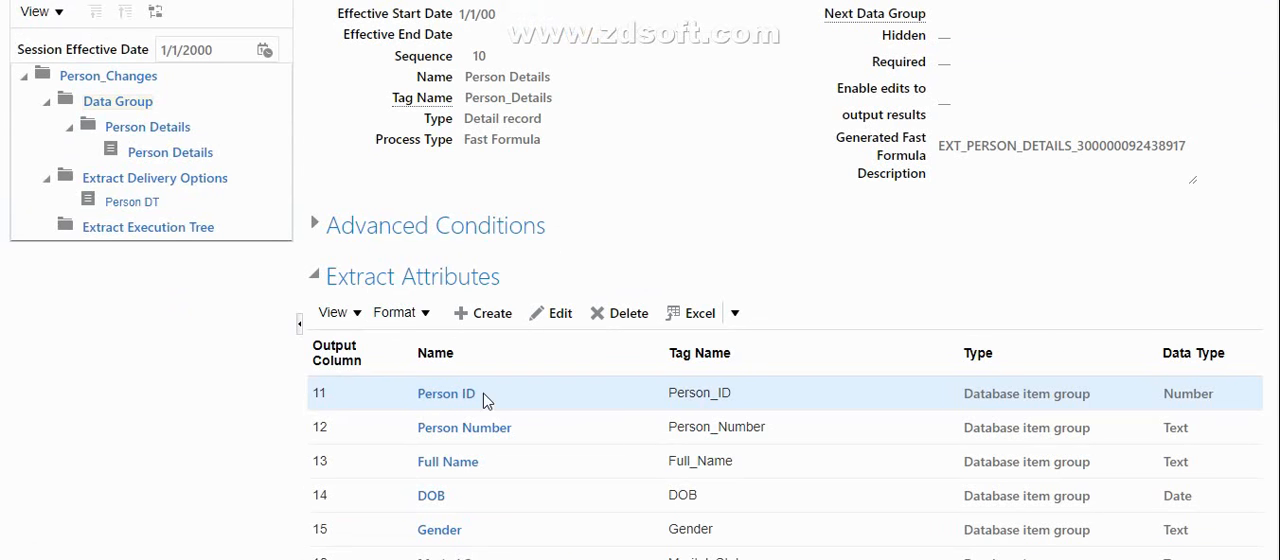
left_click(467, 400)
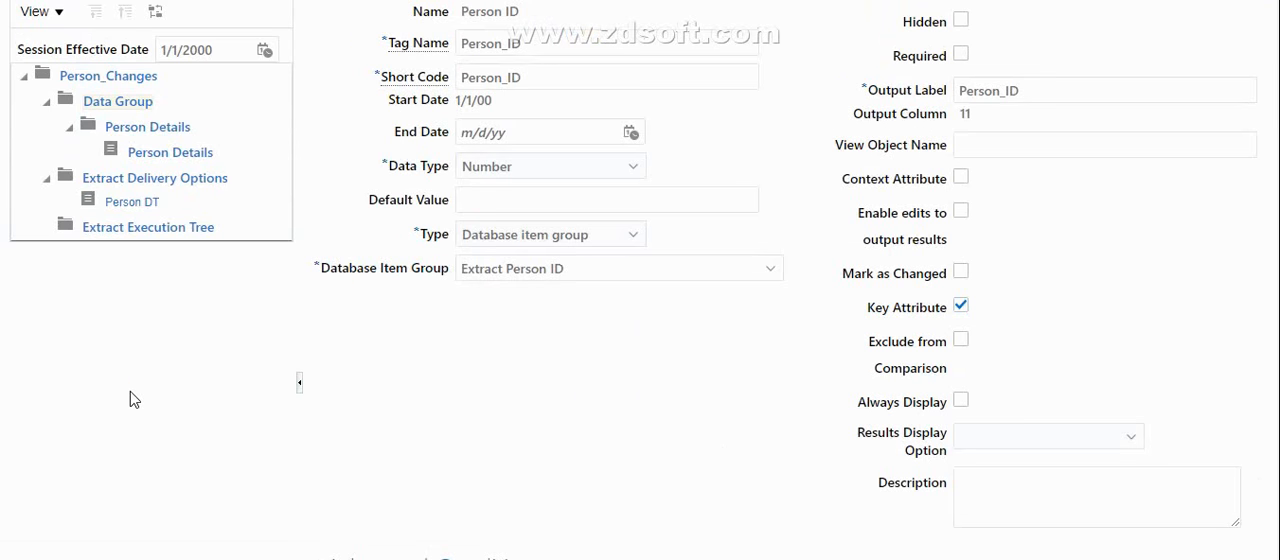
scroll(640, 280, "down", 3)
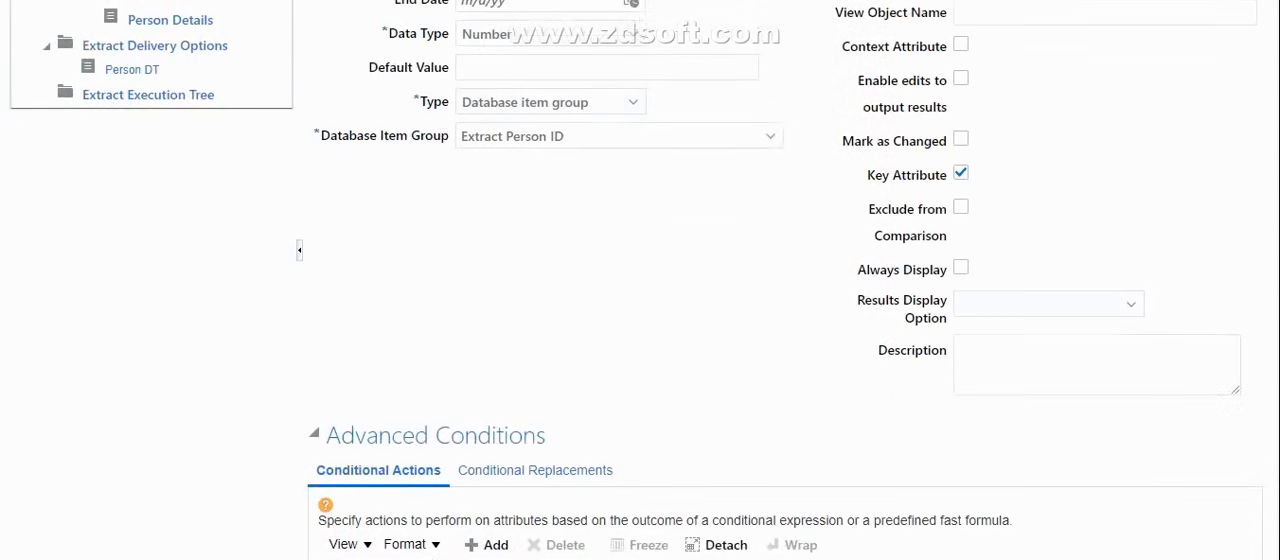
scroll(640, 280, "up", 3)
scroll(640, 280, "up", 2)
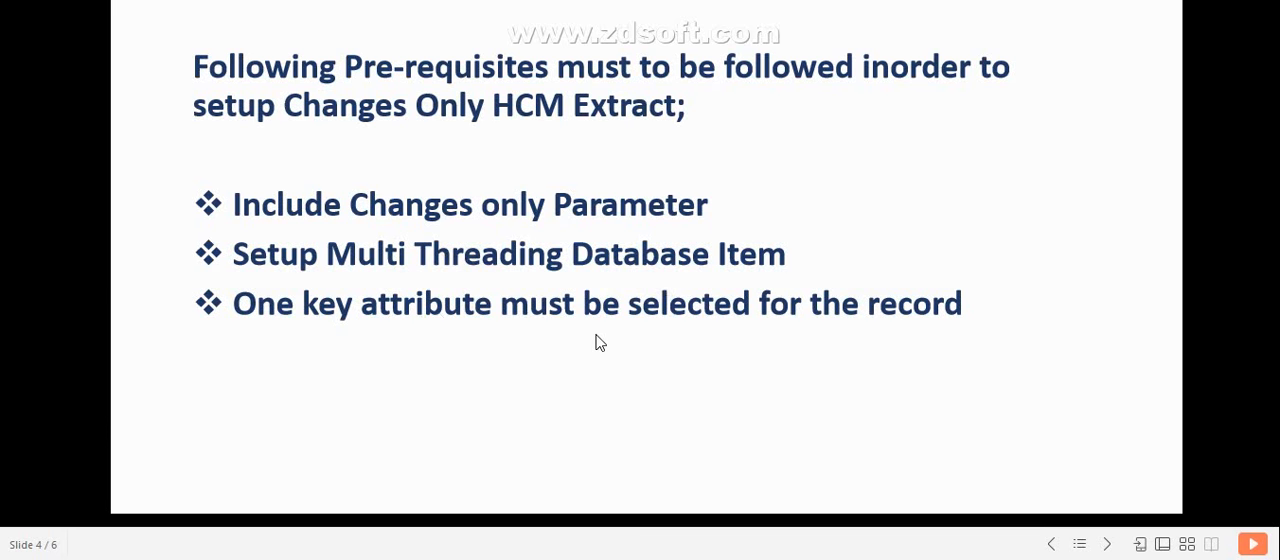
Compare the Person ID attribute with the prerequisites slide in WPS Office and return to the attribute in Chrome
key("alt+Tab")
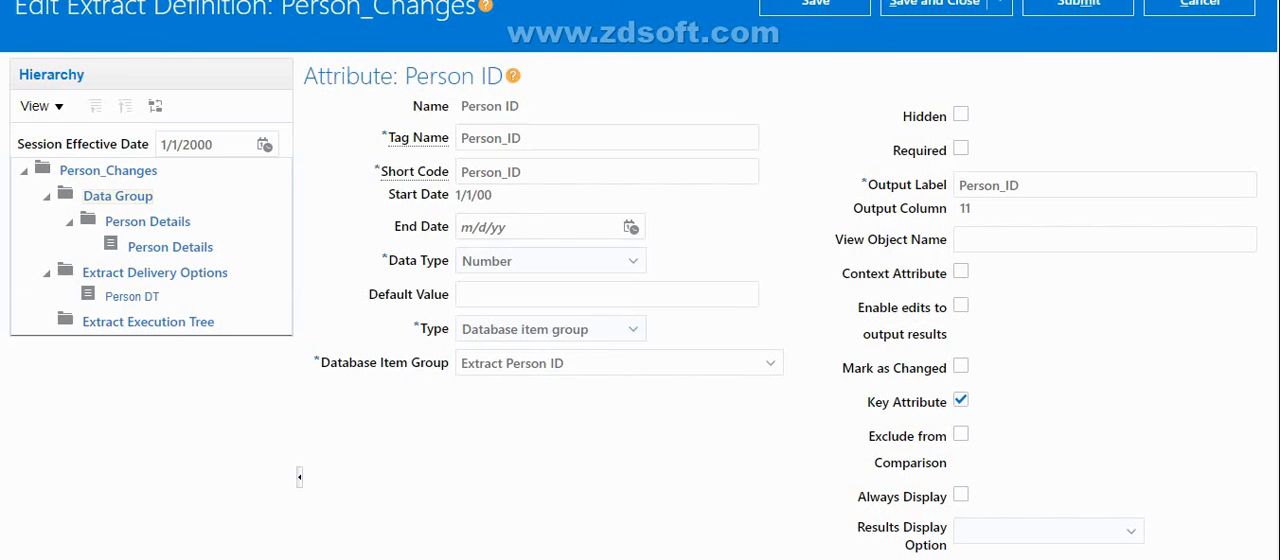
scroll(640, 300, "up", 1)
key("alt+Tab")
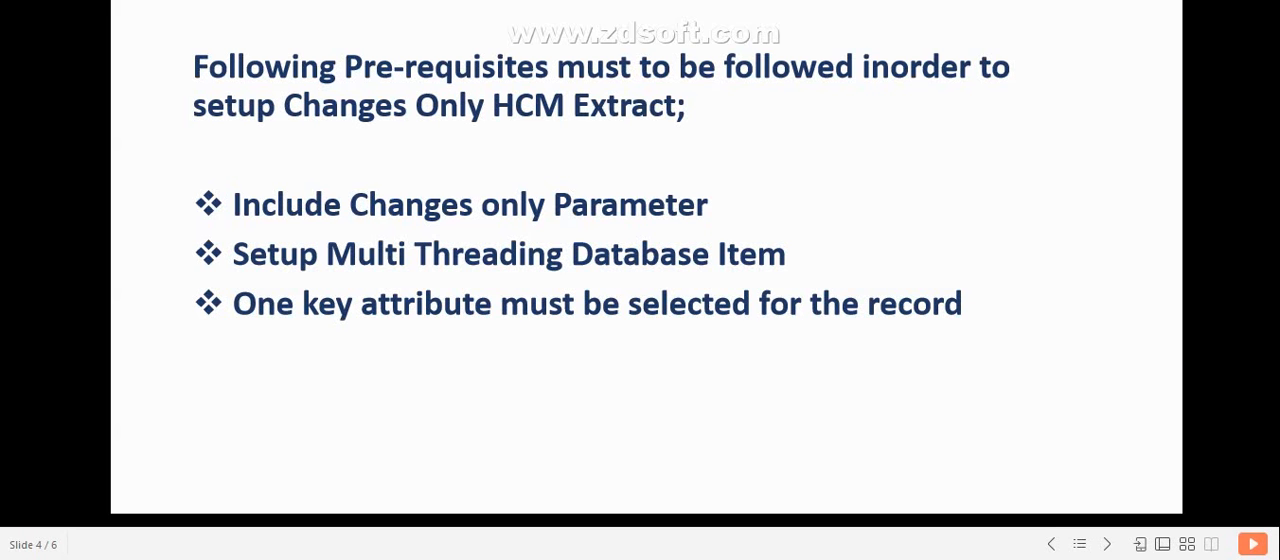
key("alt+Tab")
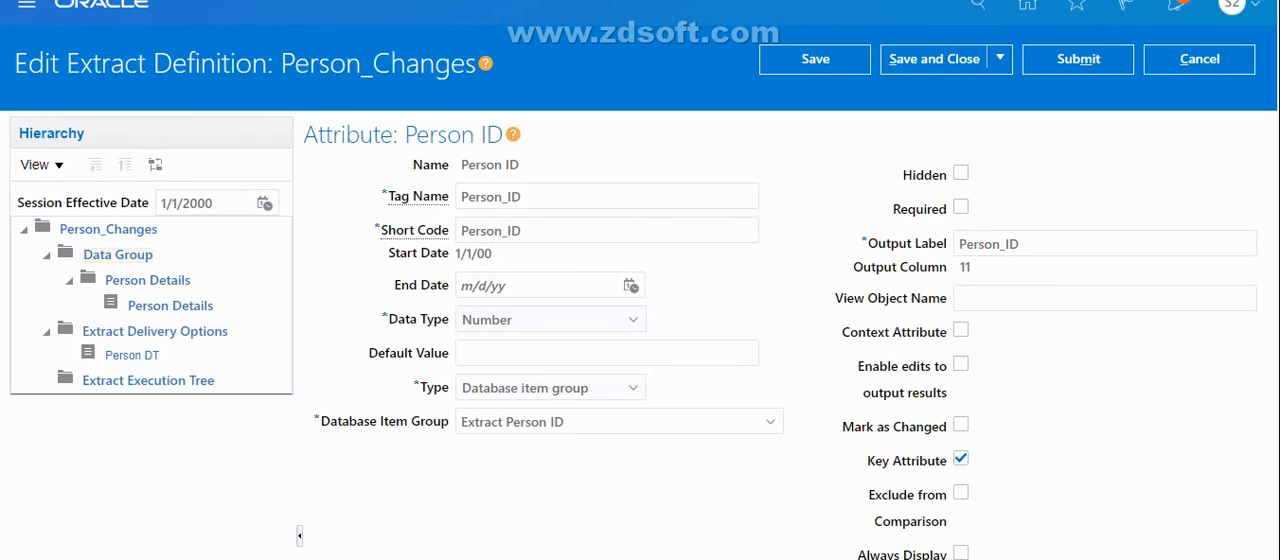
Examine the Person ID attribute's database item group and comparison options, and return to the Person Details record without saving
scroll(640, 320, "down", 1)
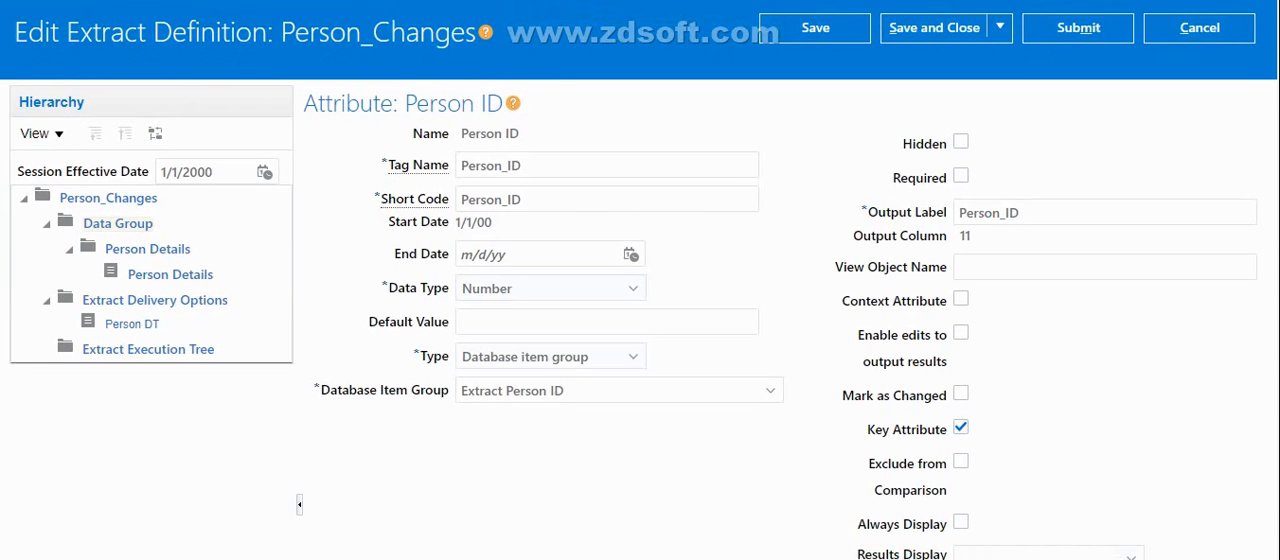
scroll(1189, 334, "down", 1)
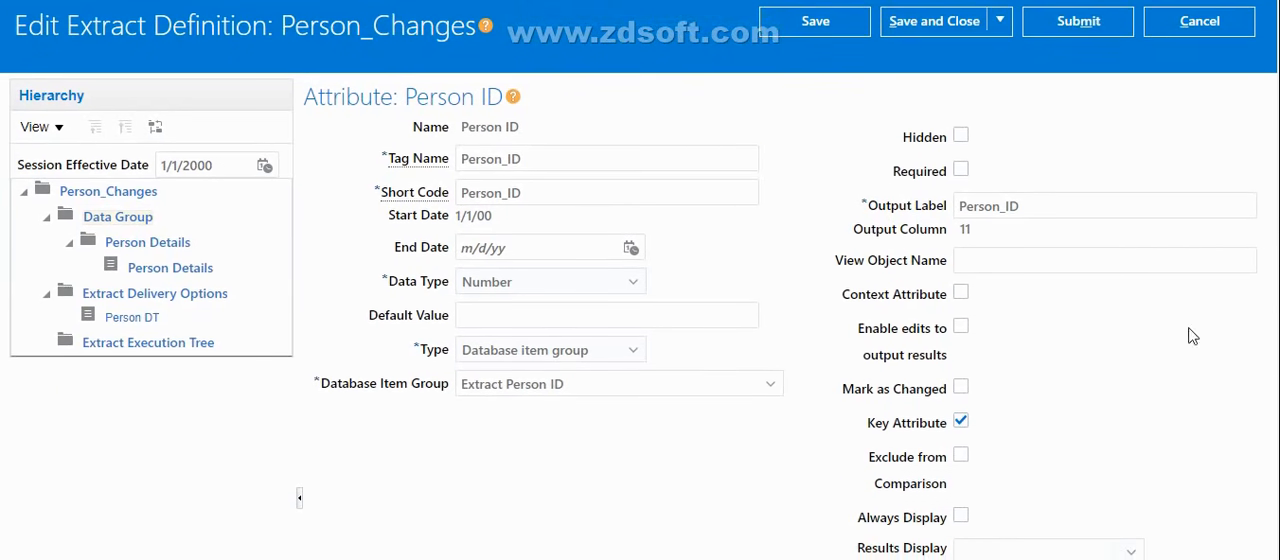
left_click_drag(586, 389, 508, 381)
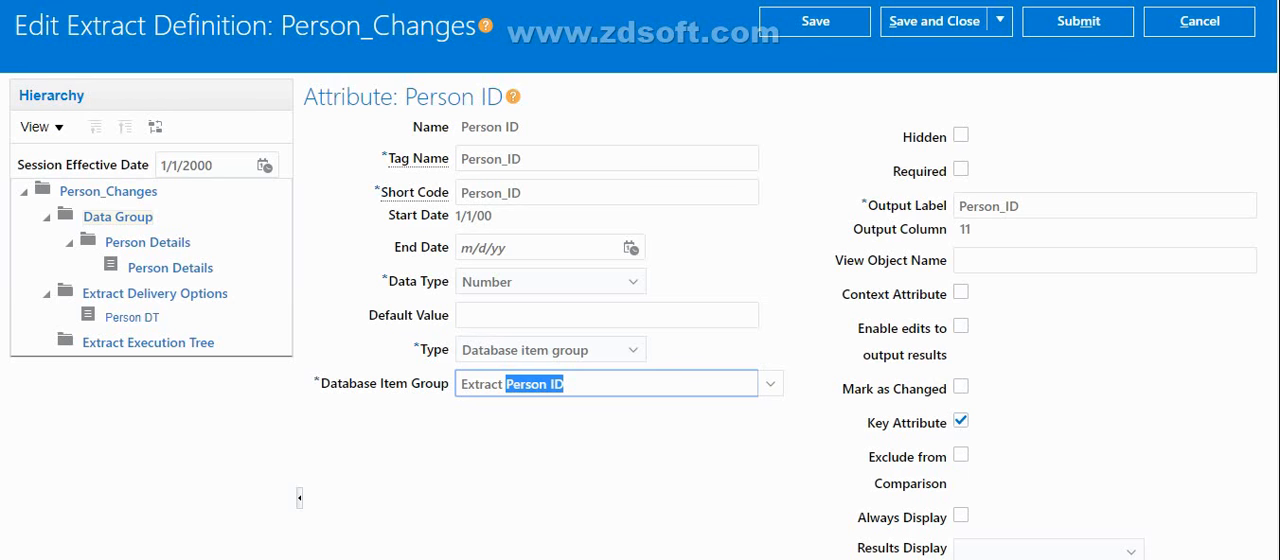
scroll(700, 350, "down", 4)
scroll(700, 350, "up", 4)
scroll(700, 350, "up", 1)
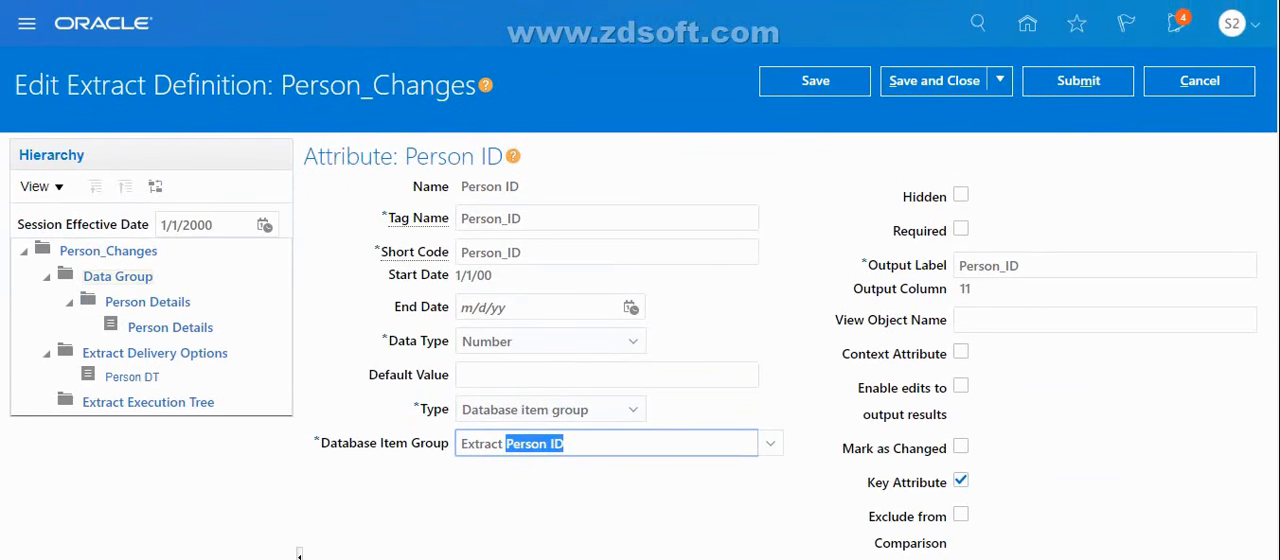
scroll(300, 540, "down", 1)
scroll(302, 535, "up", 1)
left_click(1205, 88)
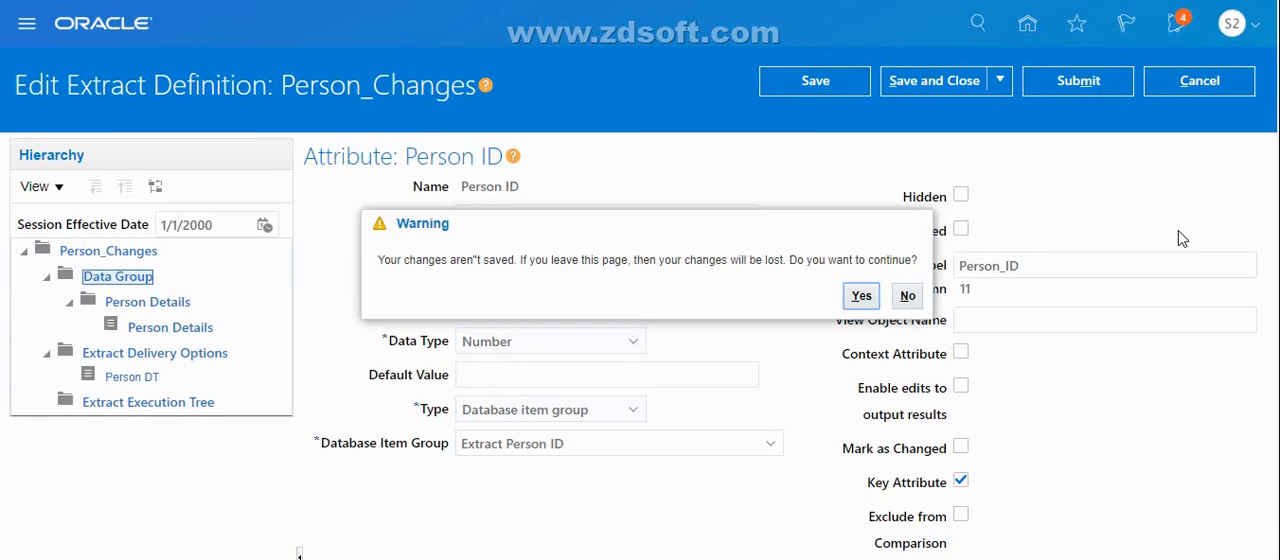
left_click(861, 296)
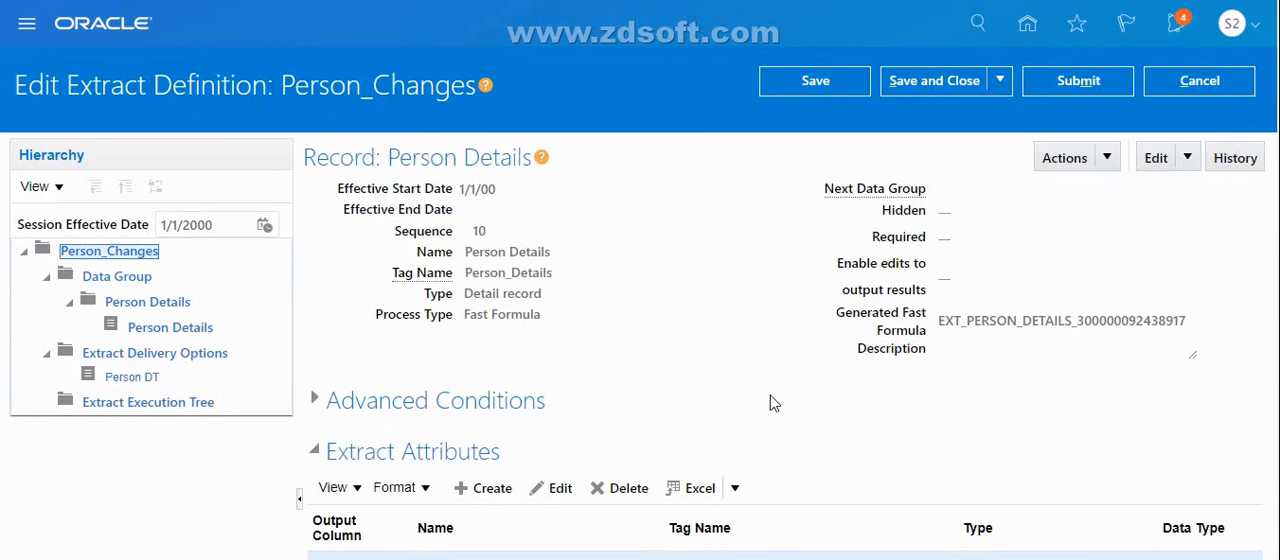
Open the Person Number attribute of the Person Details record and review its database item group, key and display options
scroll(640, 265, "down", 3)
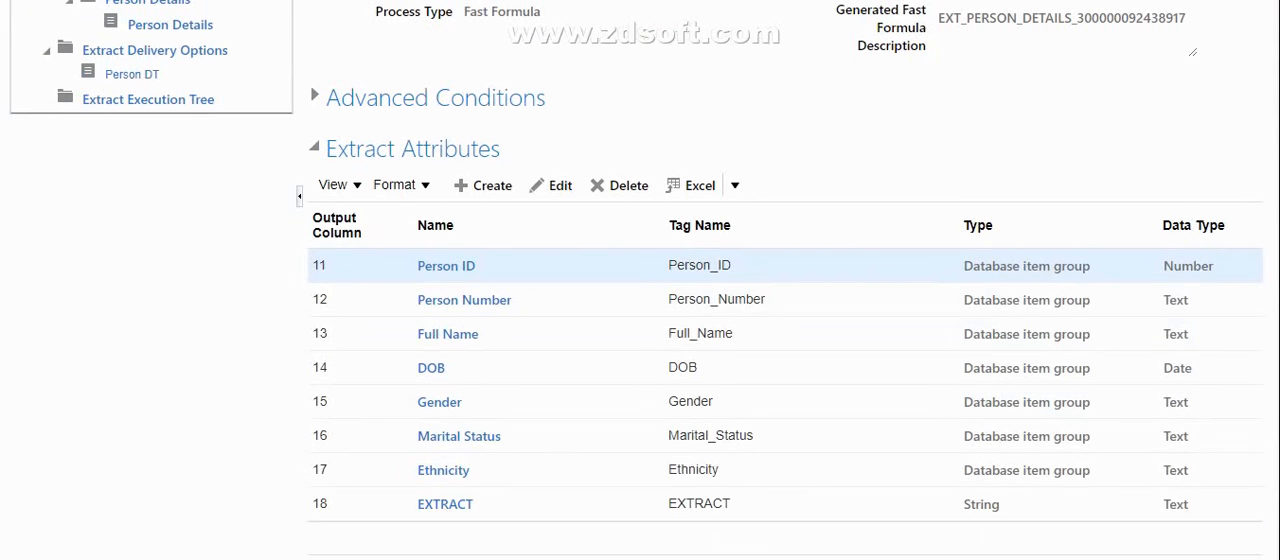
left_click(436, 301)
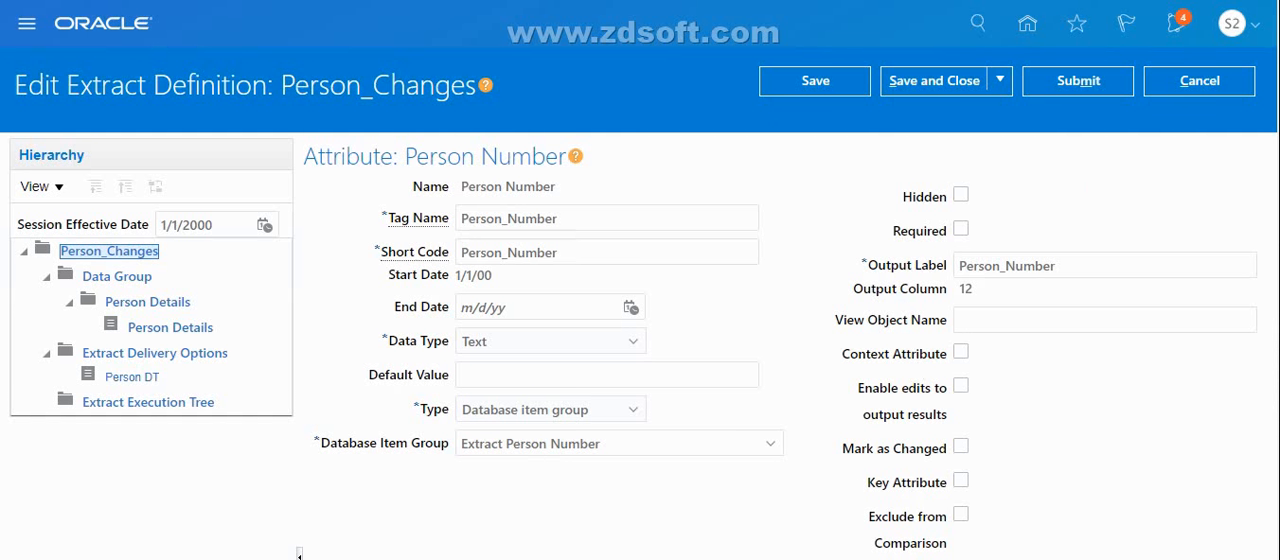
scroll(640, 300, "down", 4)
scroll(640, 300, "up", 2)
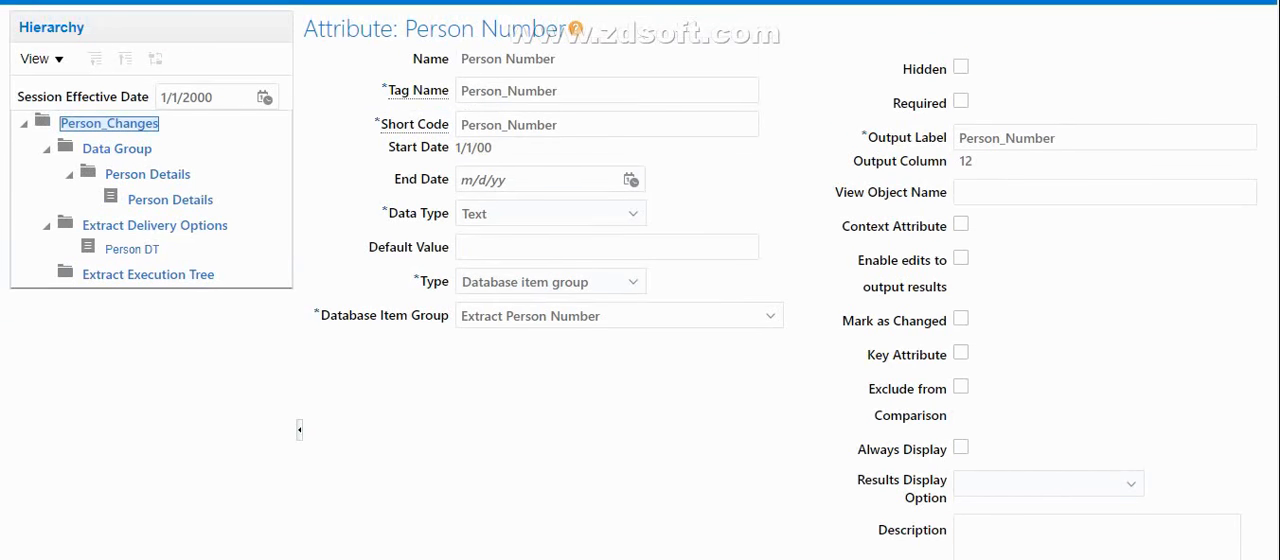
scroll(689, 454, "up", 1)
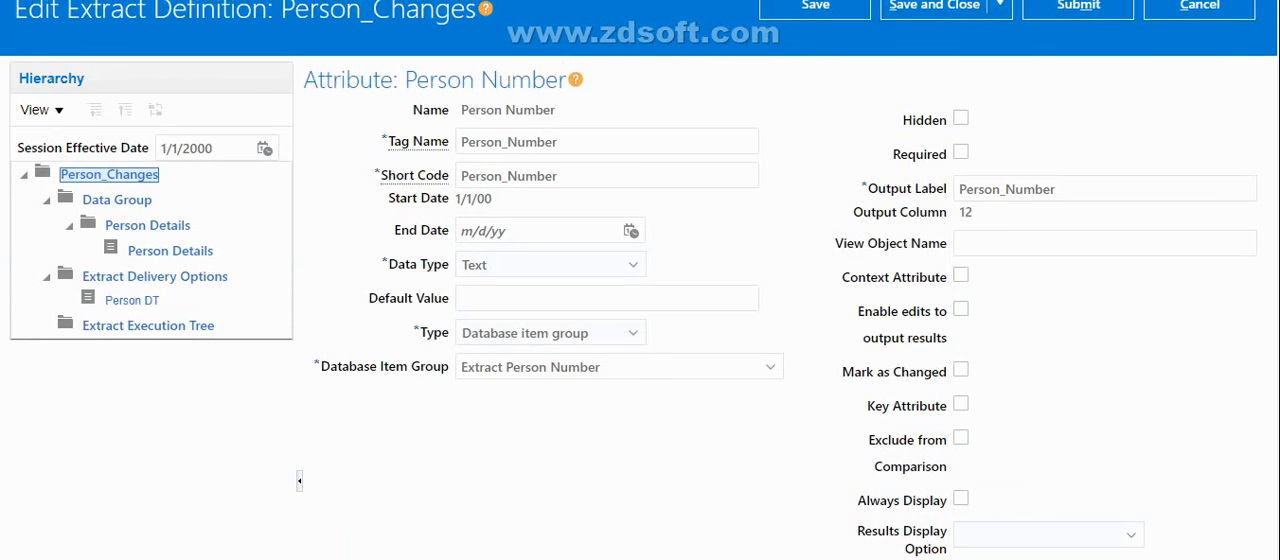
Leave the Person Number attribute without saving, and save and close the Person Details record after checking its attribute list
scroll(1275, 147, "up", 1)
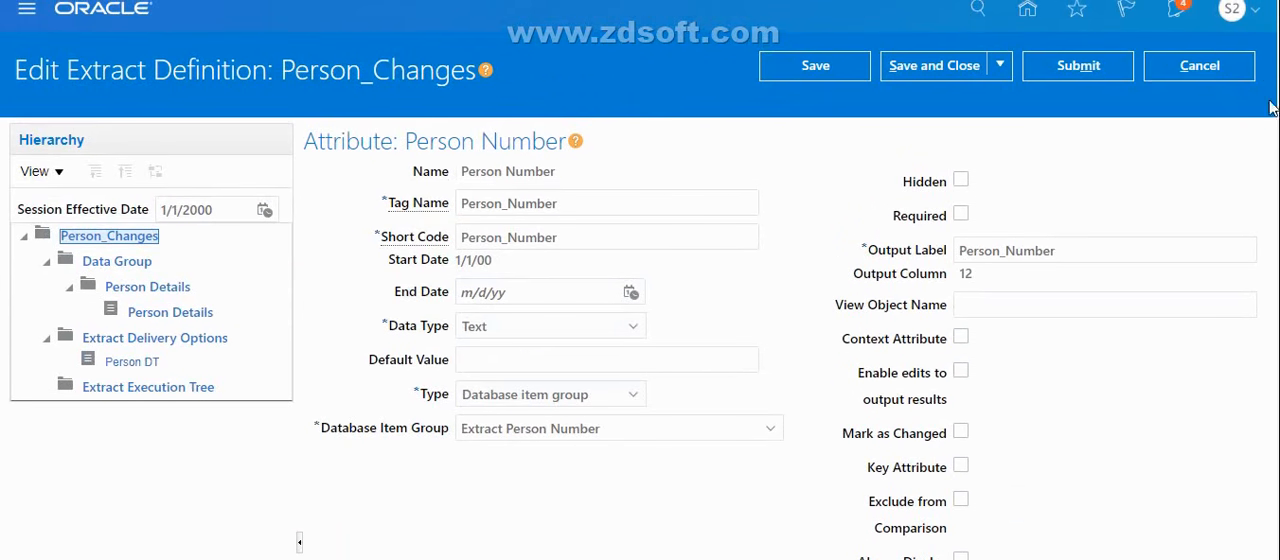
left_click(1205, 73)
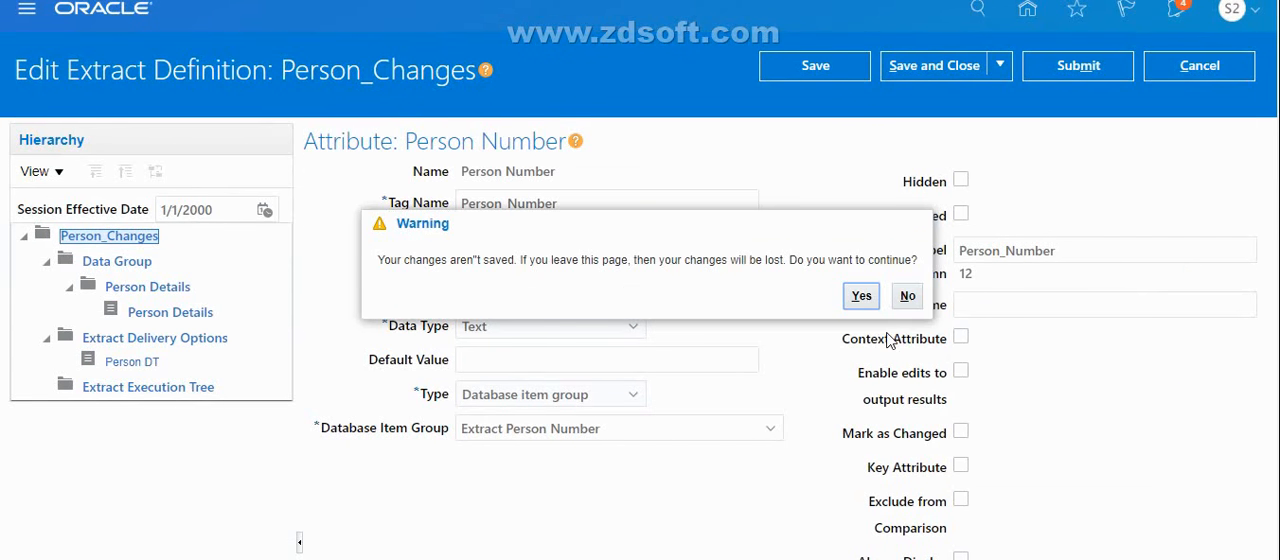
left_click(860, 296)
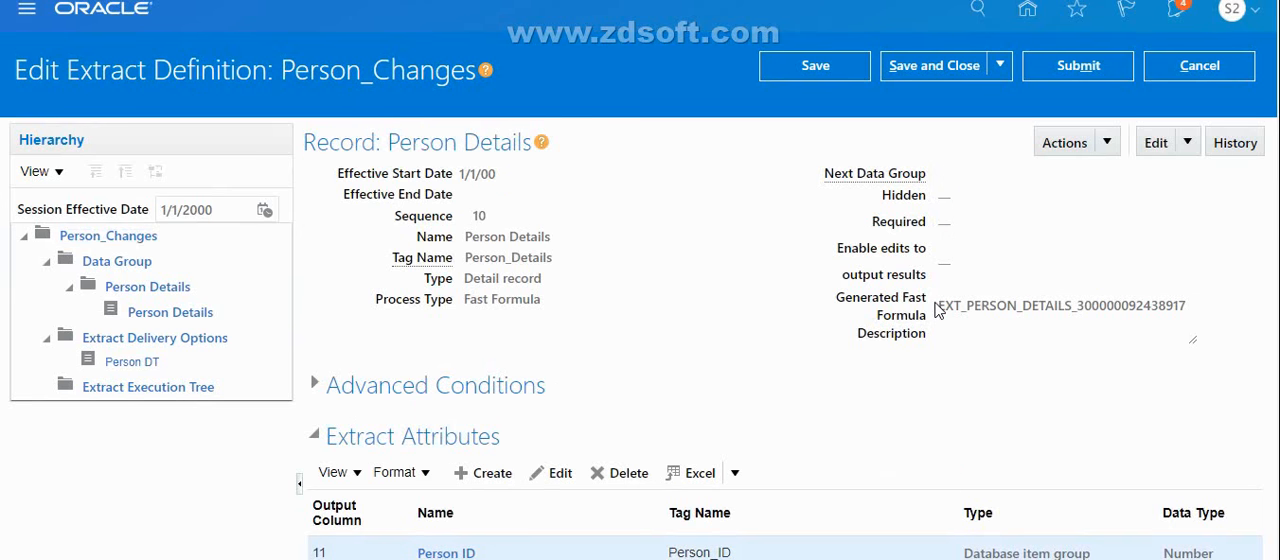
scroll(780, 350, "down", 3)
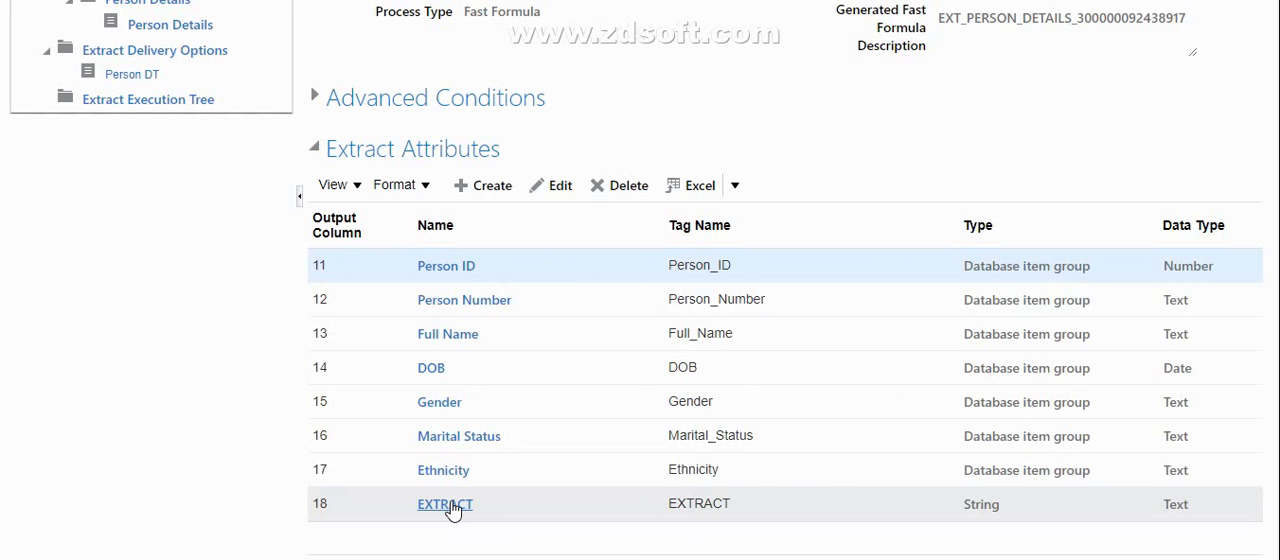
scroll(1232, 157, "up", 5)
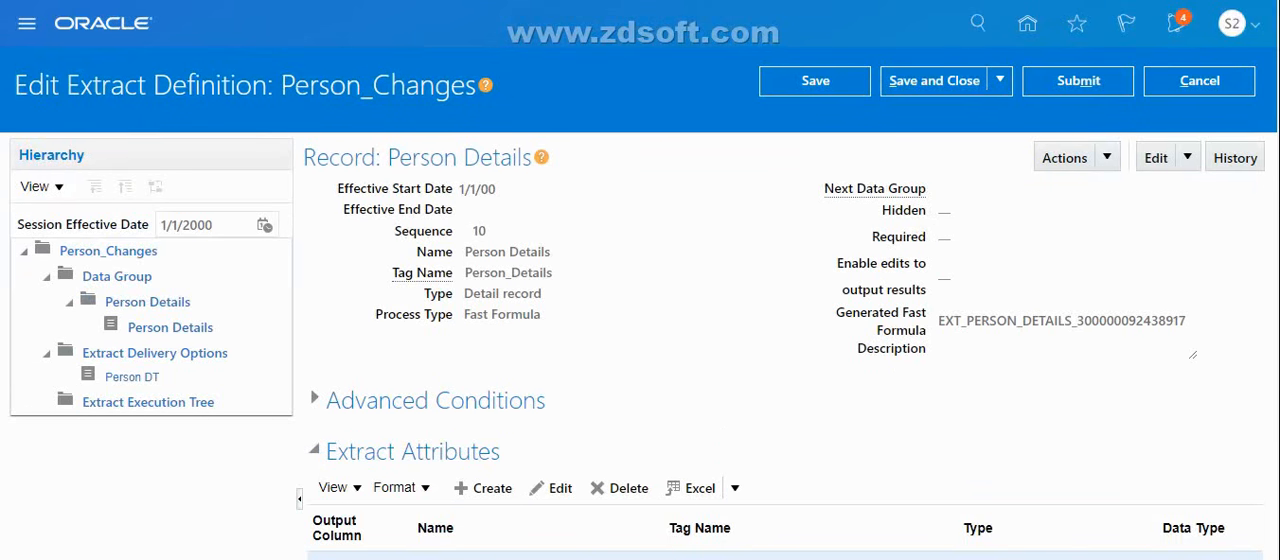
left_click(911, 83)
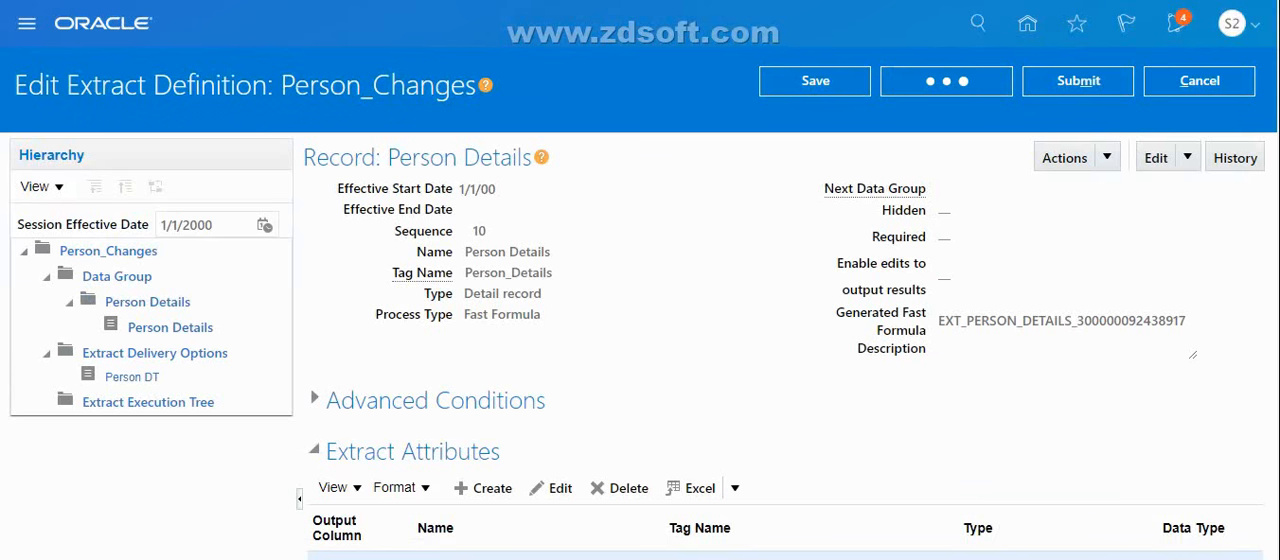
Compile all formulas in the extract execution tree and refresh until the Person Details record's Fast Formula status updates
left_click(116, 405)
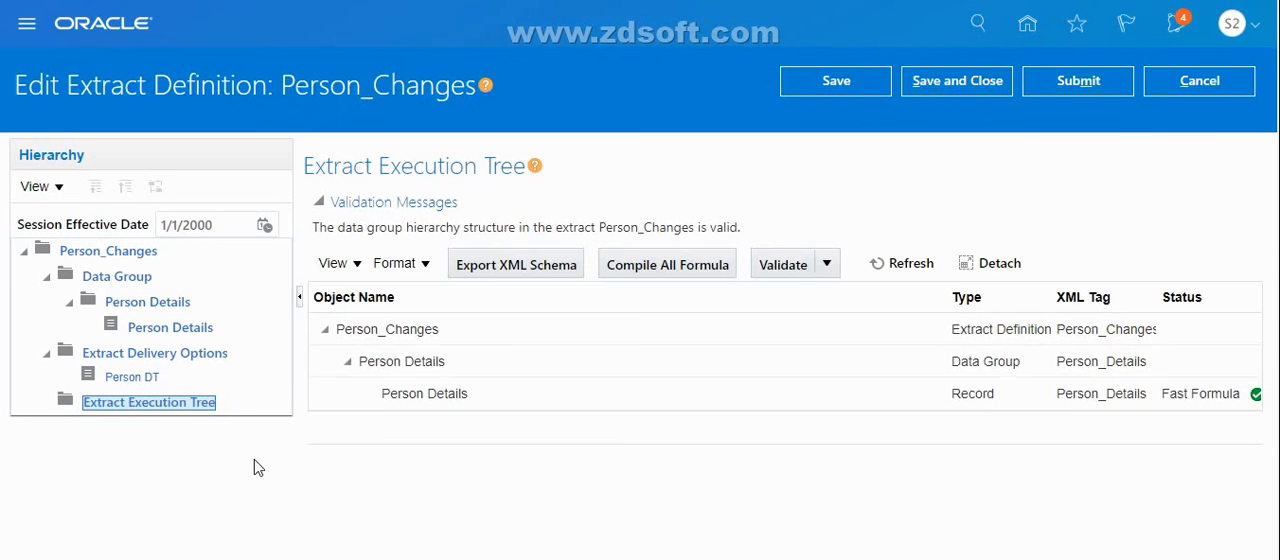
left_click(685, 272)
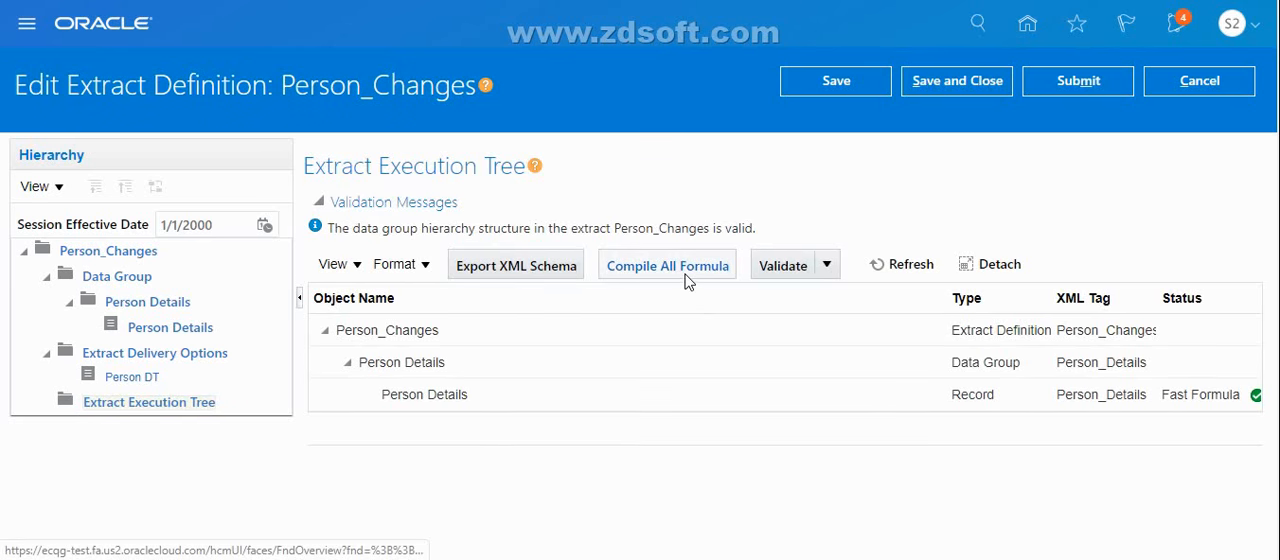
left_click(906, 278)
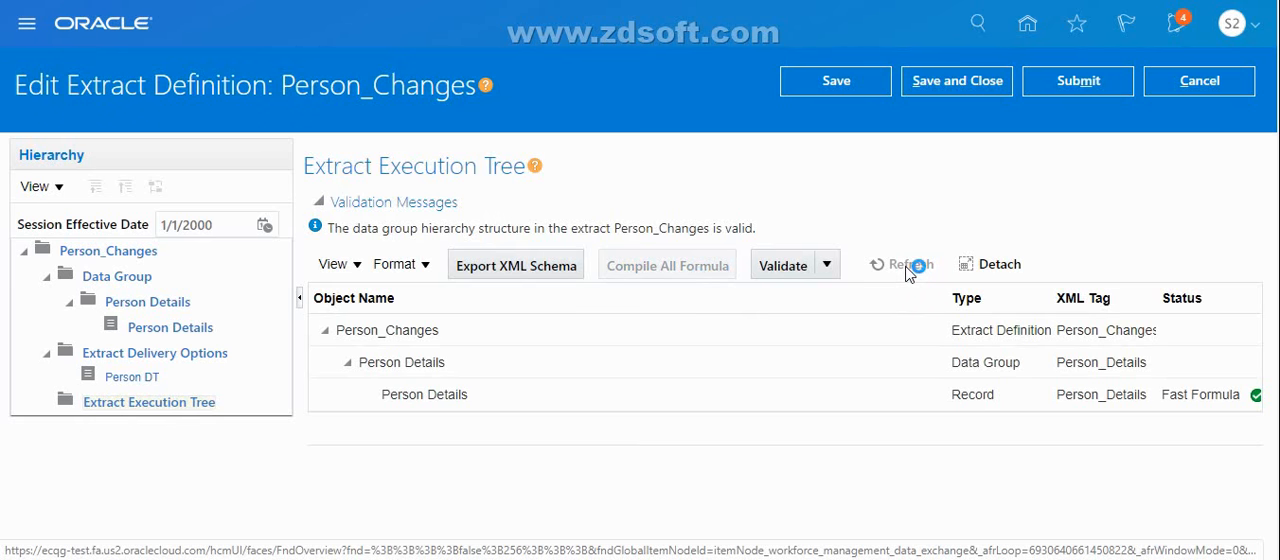
left_click(908, 266)
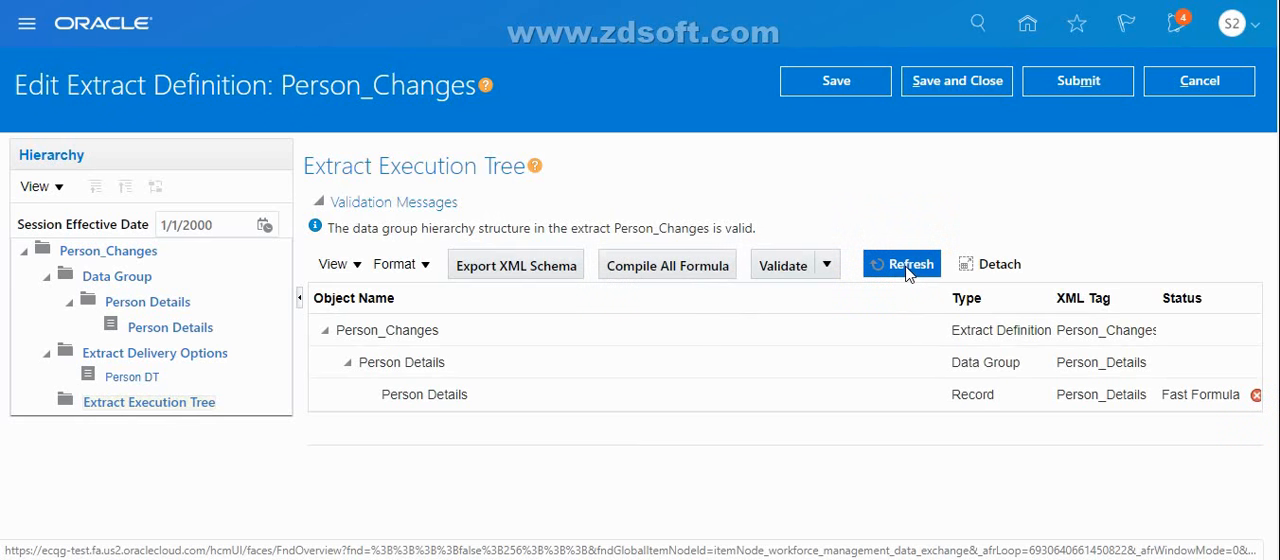
left_click(907, 270)
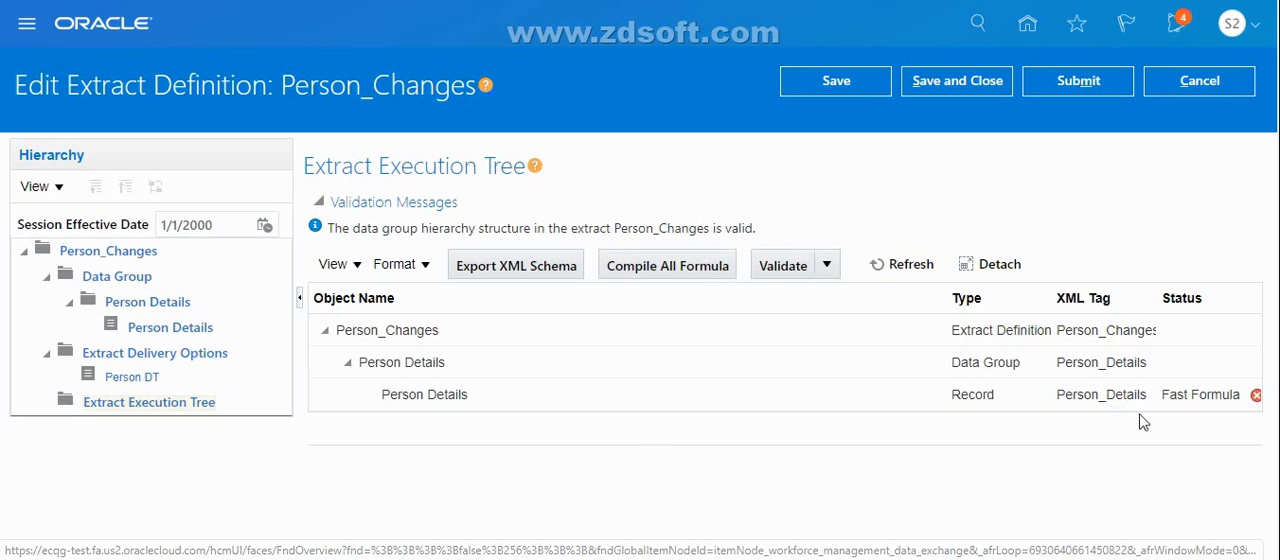
left_click(910, 266)
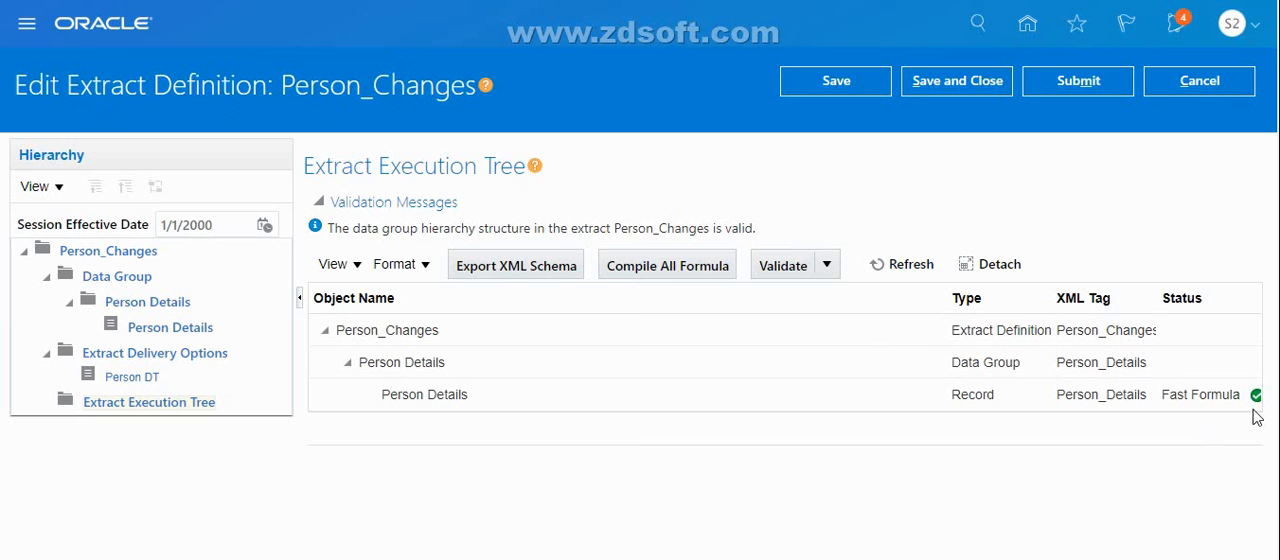
Validate the Person_Changes extract, and save and close its definition after checking the next presentation slide
left_click(783, 272)
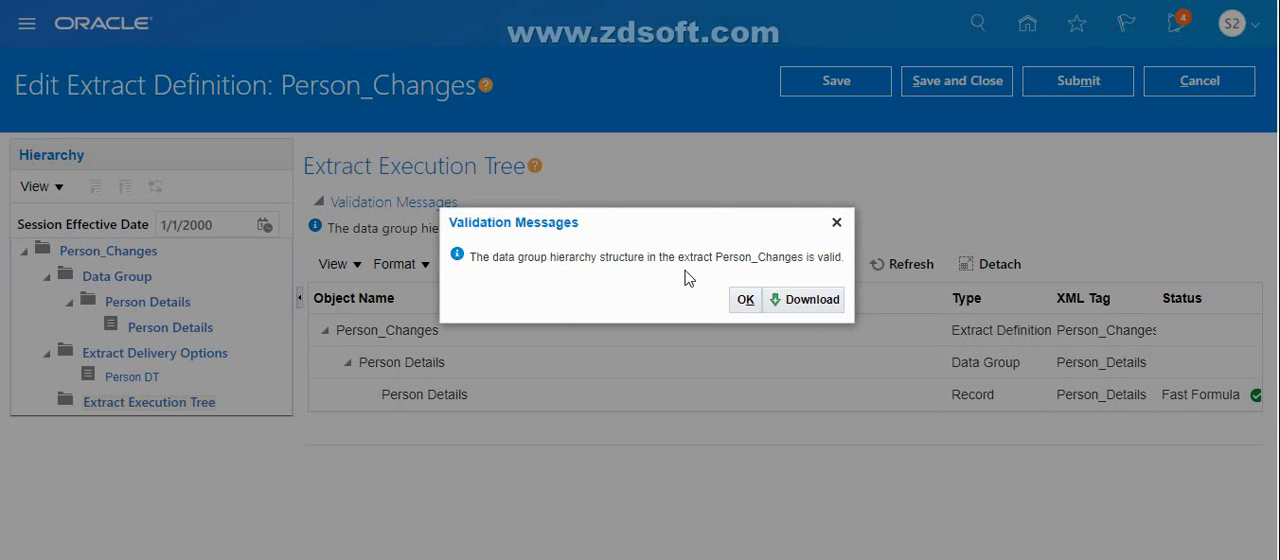
left_click(744, 299)
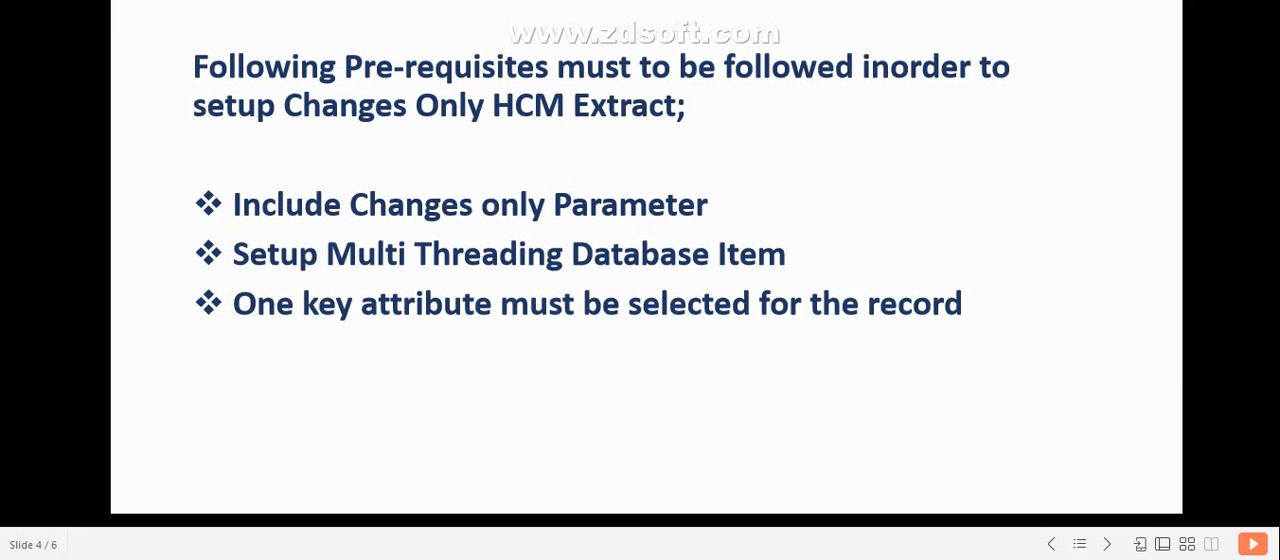
left_click(1108, 545)
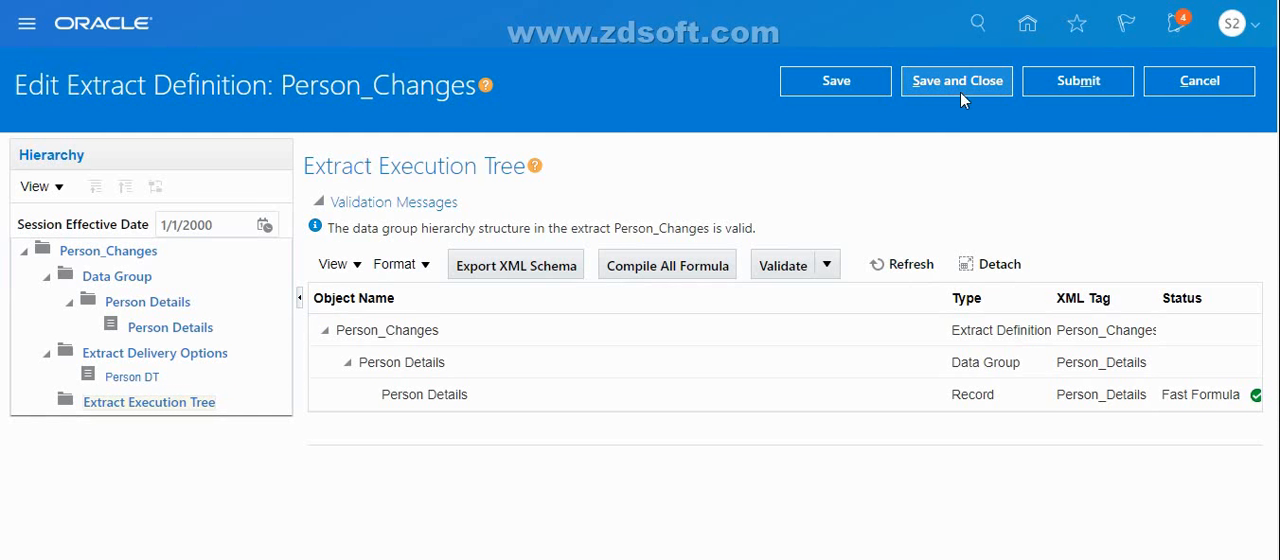
left_click(955, 84)
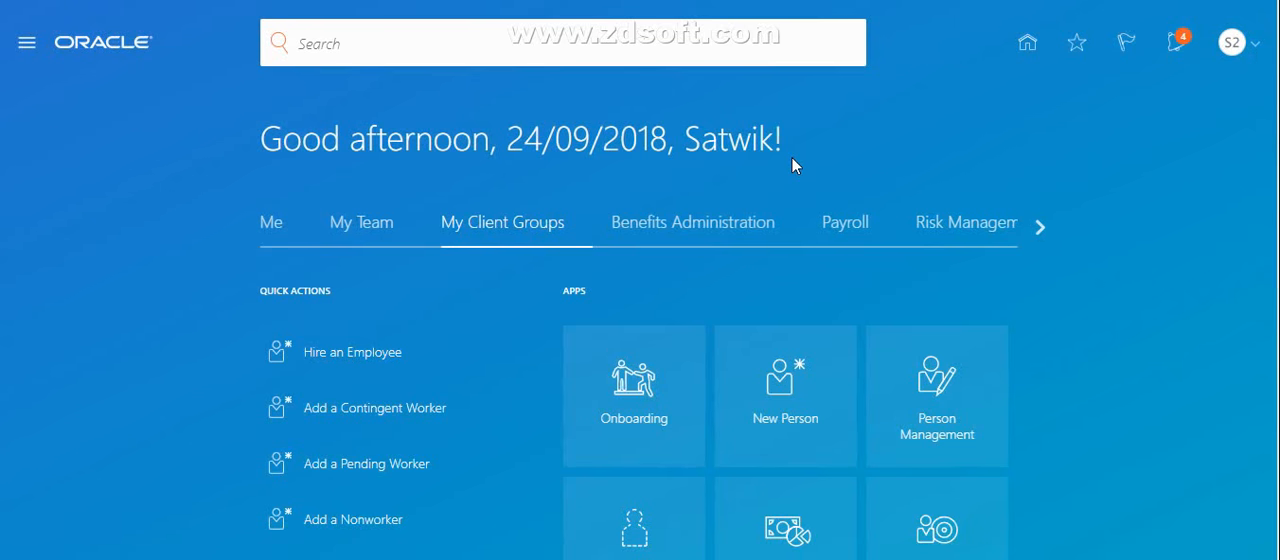
Open the Payroll Checklist work area, reloading the application from a shortened web address to get past the failed page
left_click(843, 228)
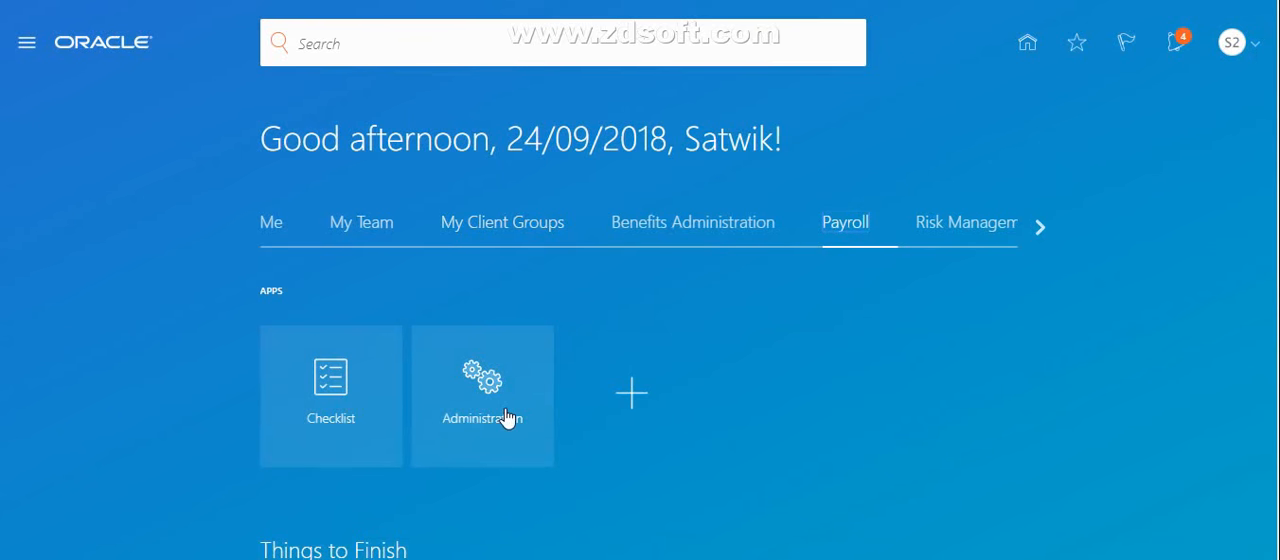
left_click(350, 415)
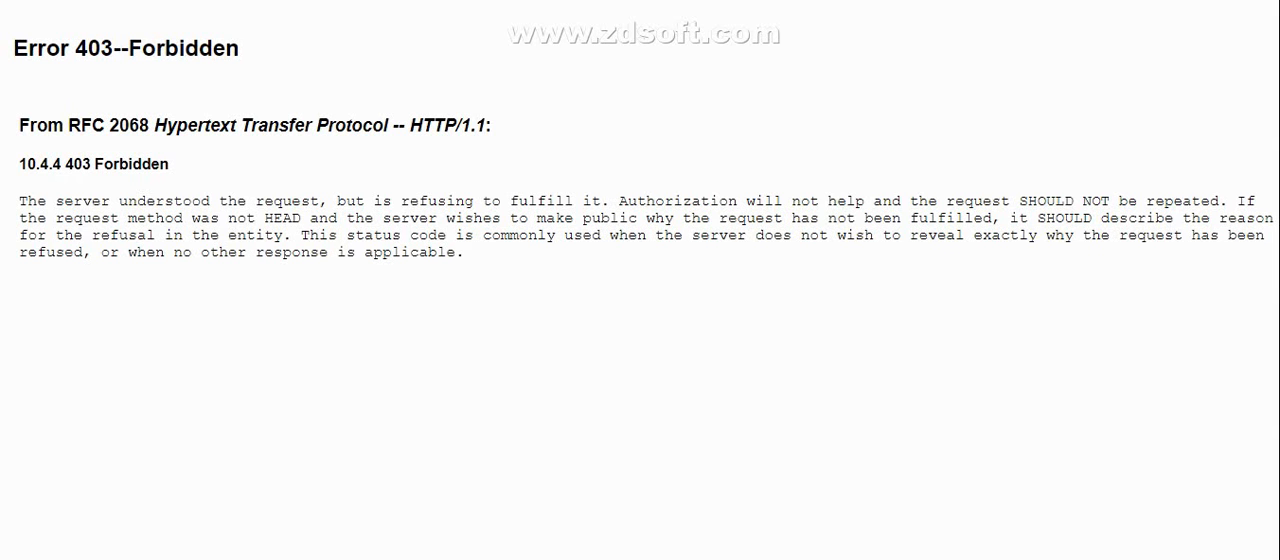
key("BackSpace")
key("BackSpace")
key("BackSpace")
key("BackSpace")
key("BackSpace")
key("BackSpace")
key("BackSpace")
key("BackSpace")
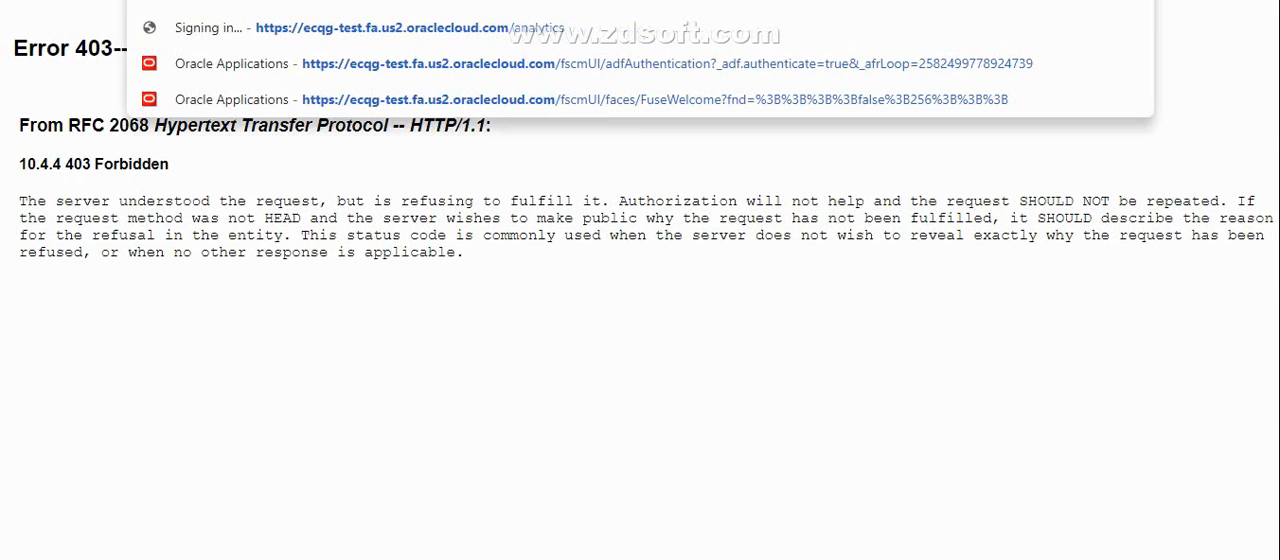
key("Return")
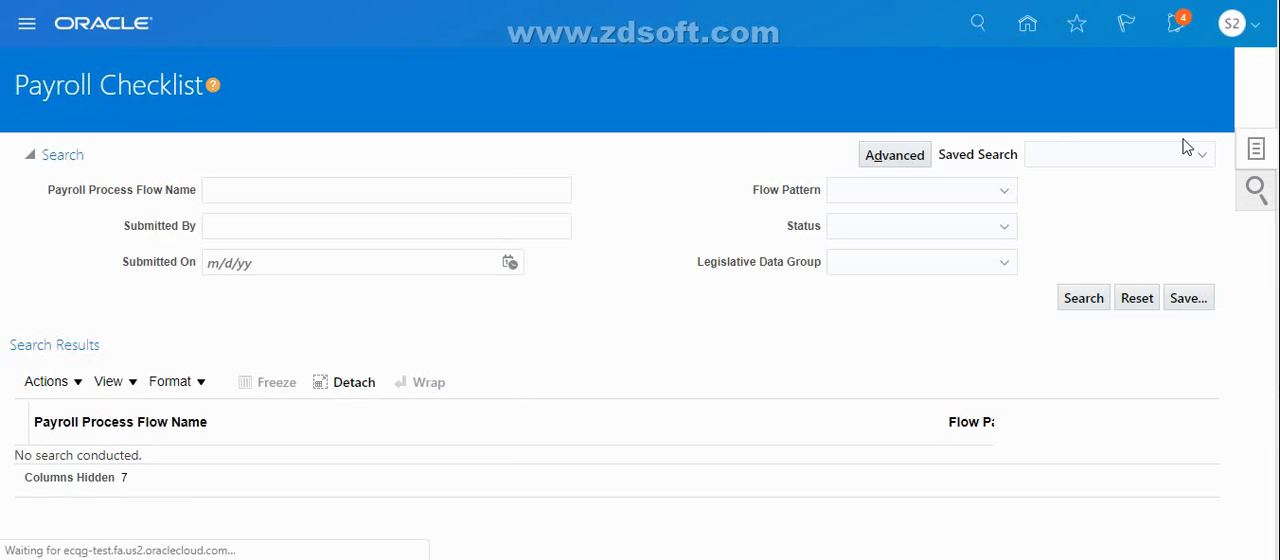
Start submitting a process or report, select the Person_Changes flow pattern and continue to its parameters
left_click(1160, 110)
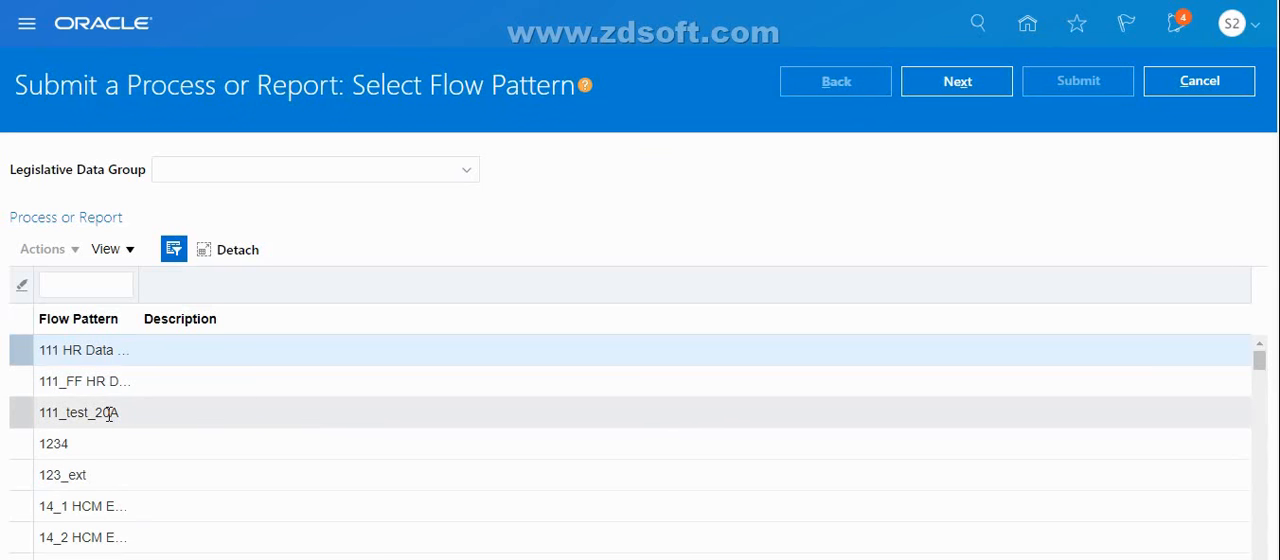
left_click(91, 287)
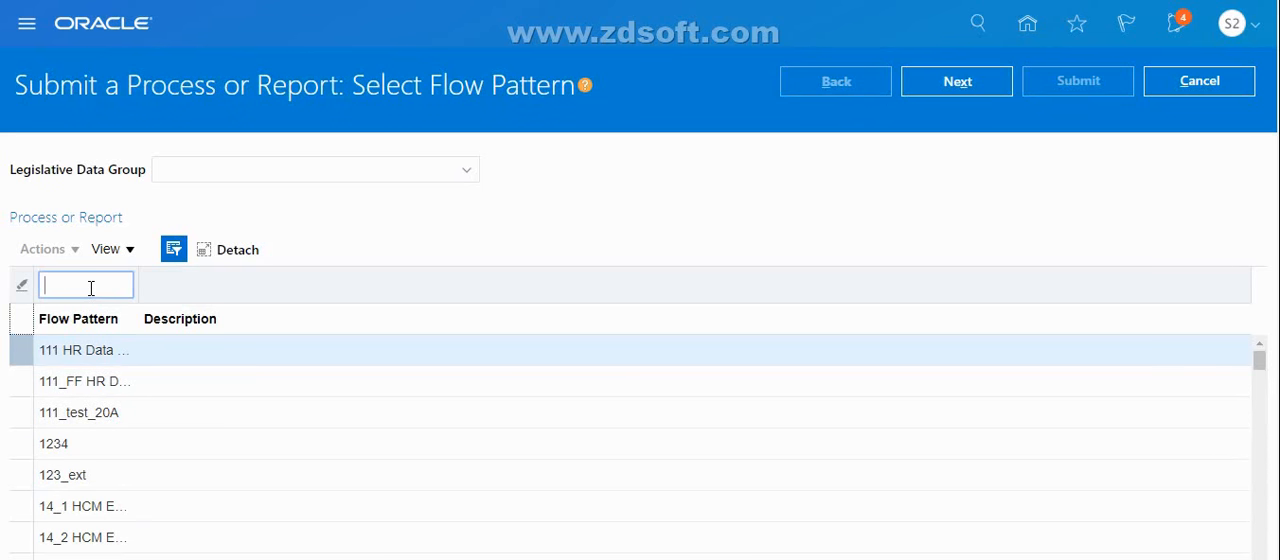
type("Per")
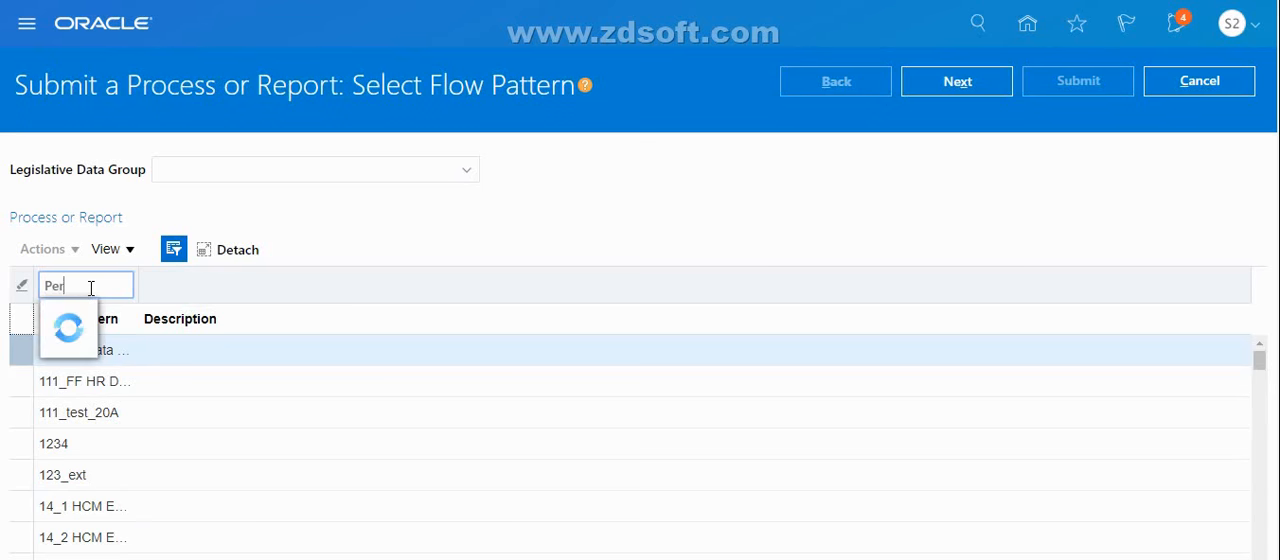
type("sonal")
type(" ch")
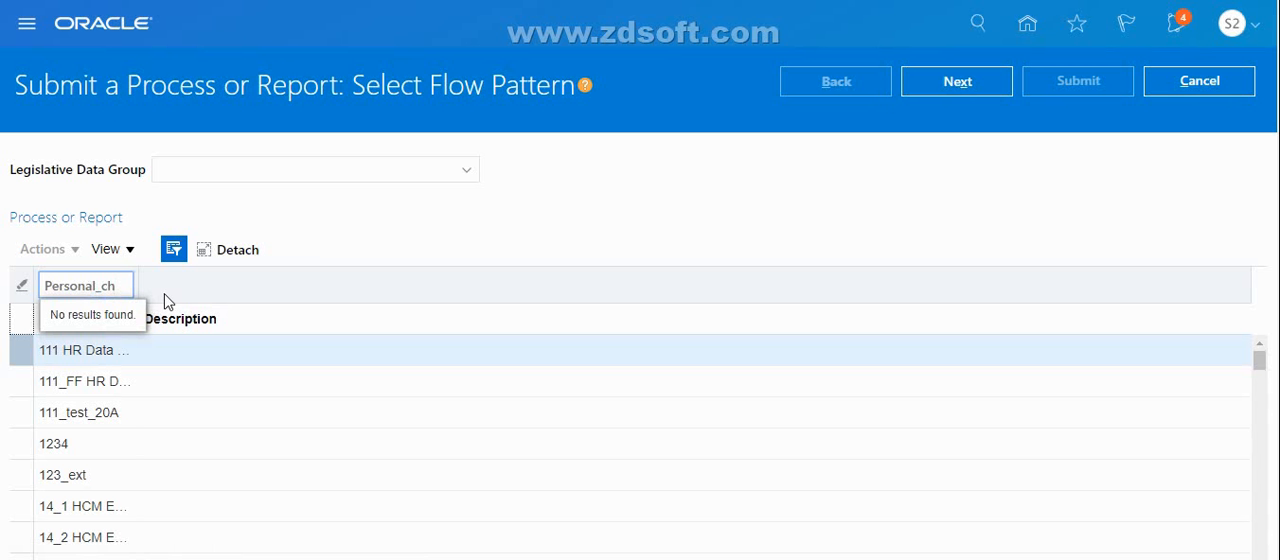
key("BackSpace")
key("BackSpace")
key("BackSpace")
key("BackSpace")
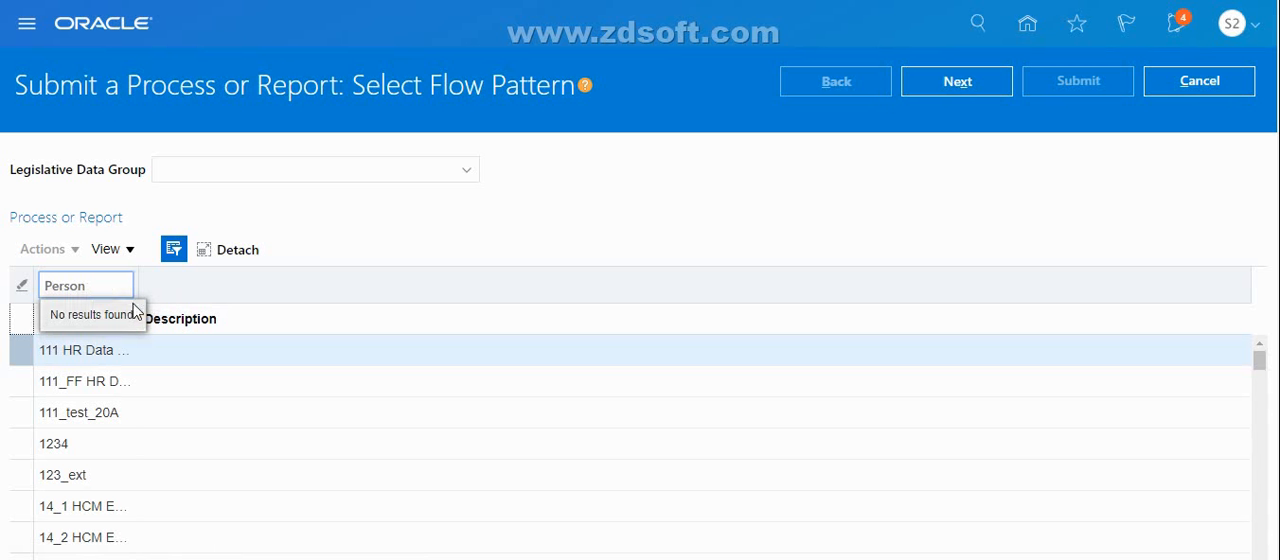
type("_Ch")
left_click(121, 318)
left_click(440, 354)
left_click(984, 84)
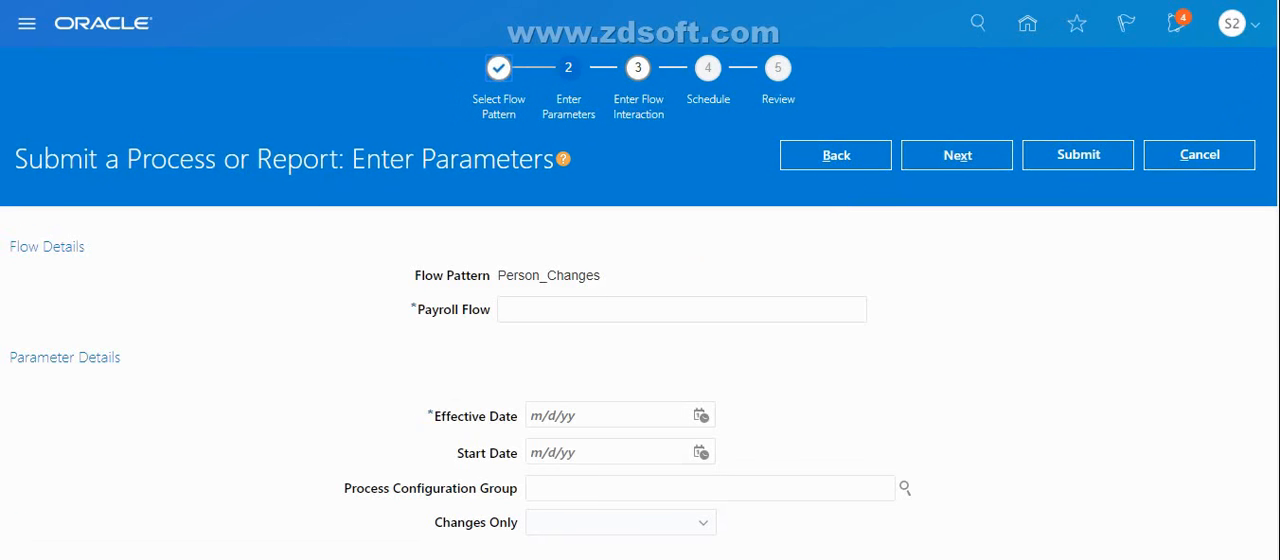
Name the payroll flow CHANGES_HCM_EXTRACT and set its effective date to 4/28/20
scroll(831, 180, "down", 2)
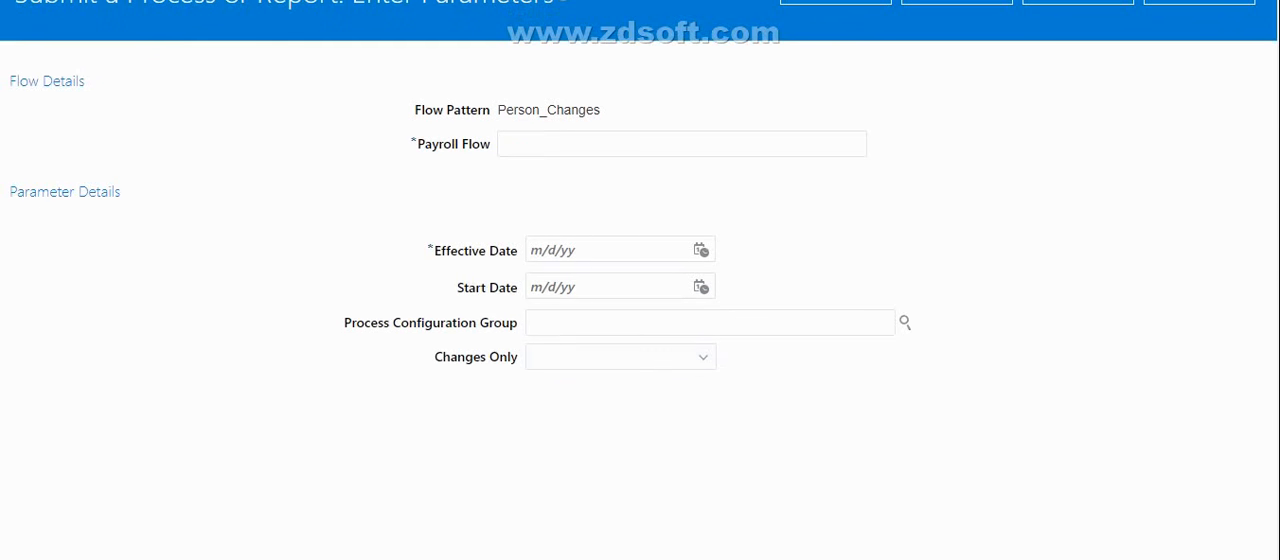
left_click(750, 146)
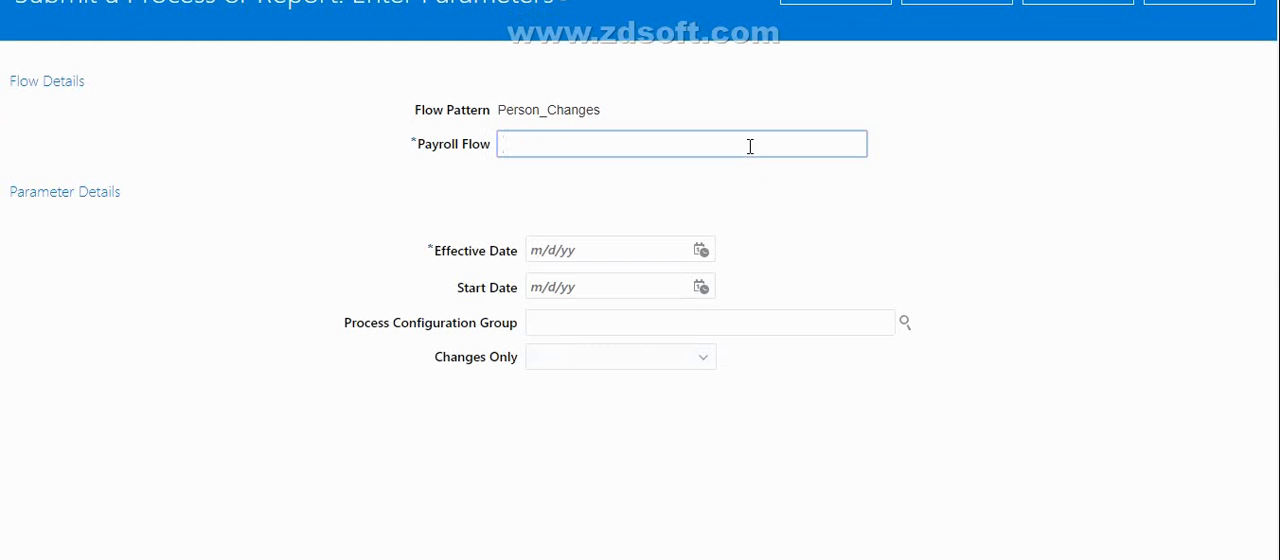
type("CHANGES_HCM")
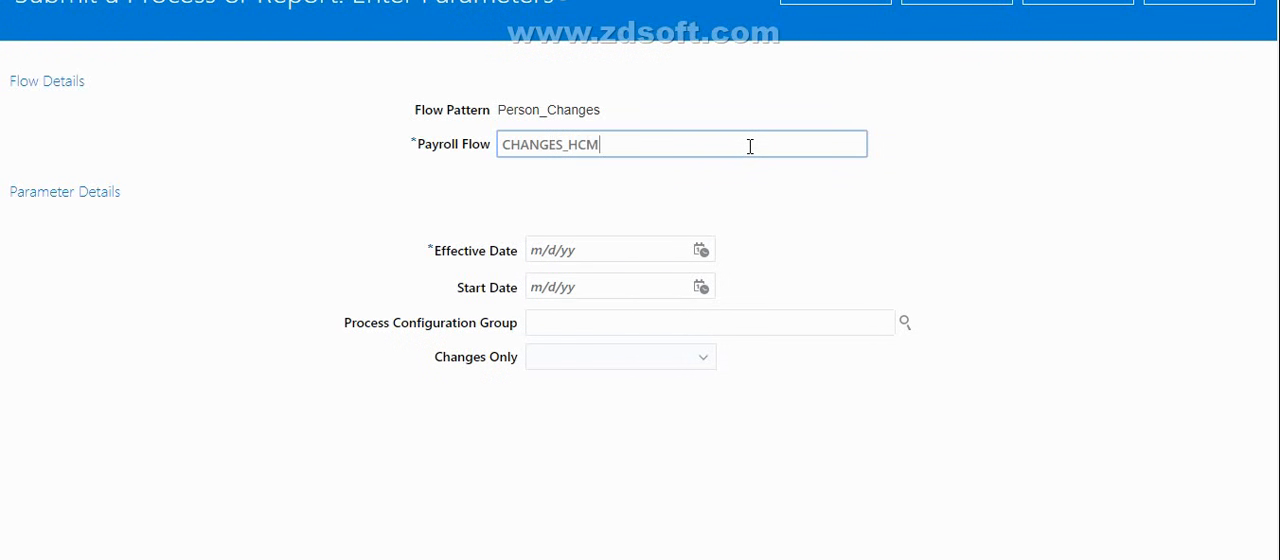
type("_EXTRACT")
left_click(701, 247)
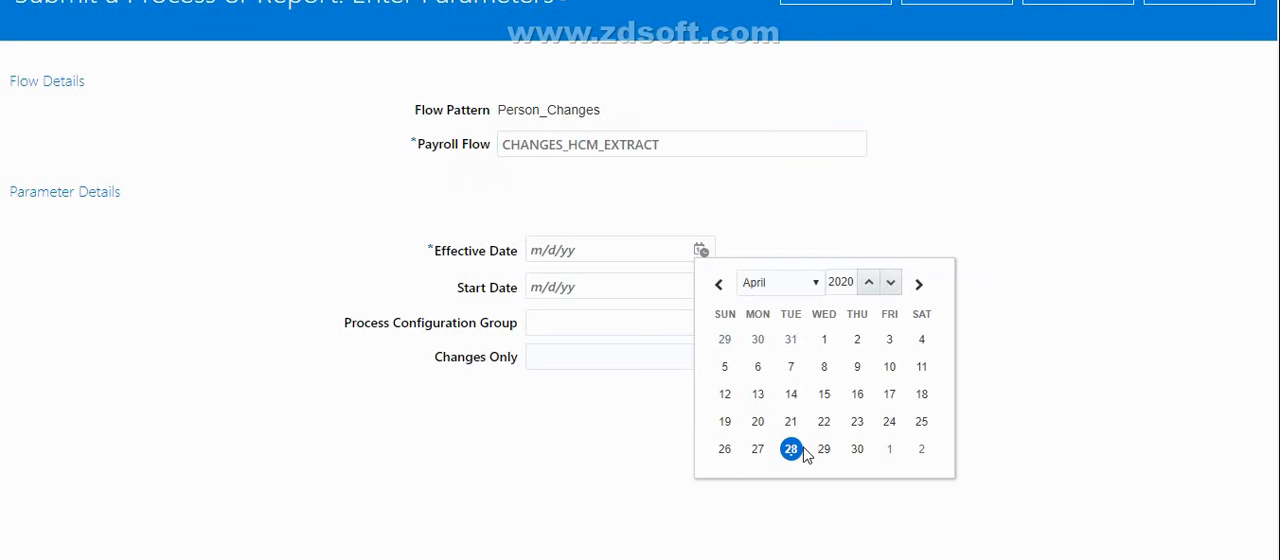
left_click(791, 449)
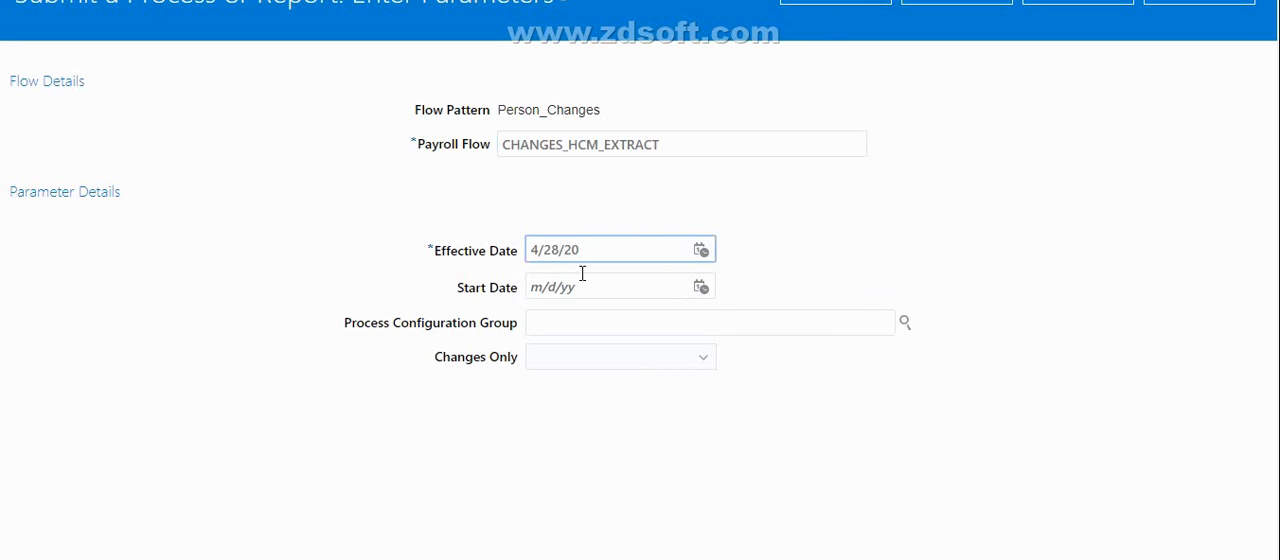
Review the available Changes Only modes and set the parameter to All attributes
left_click(687, 370)
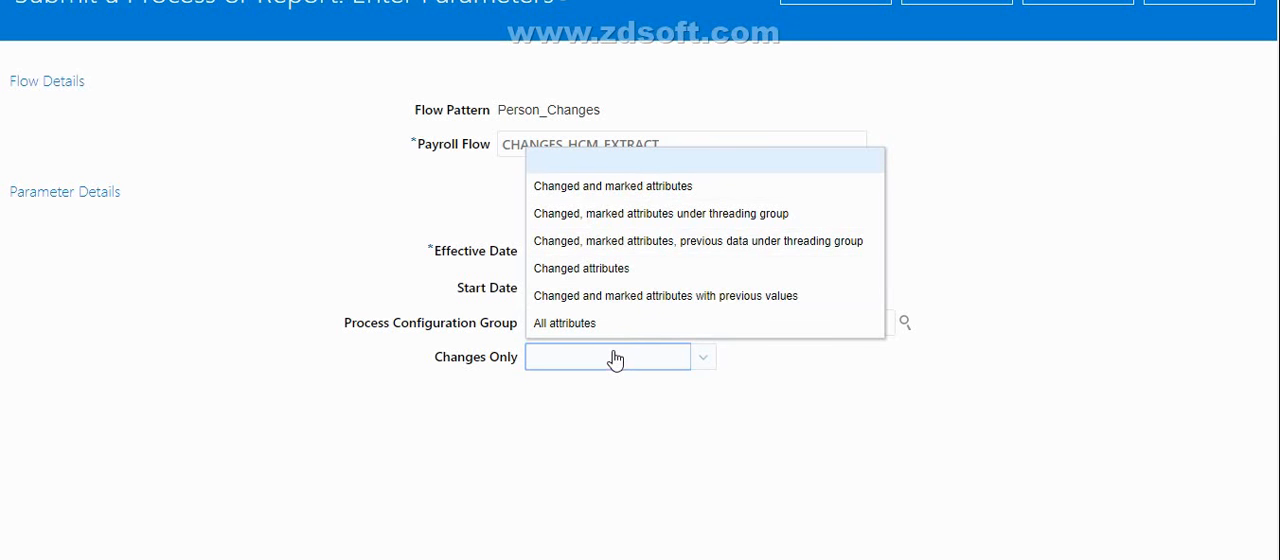
left_click(903, 461)
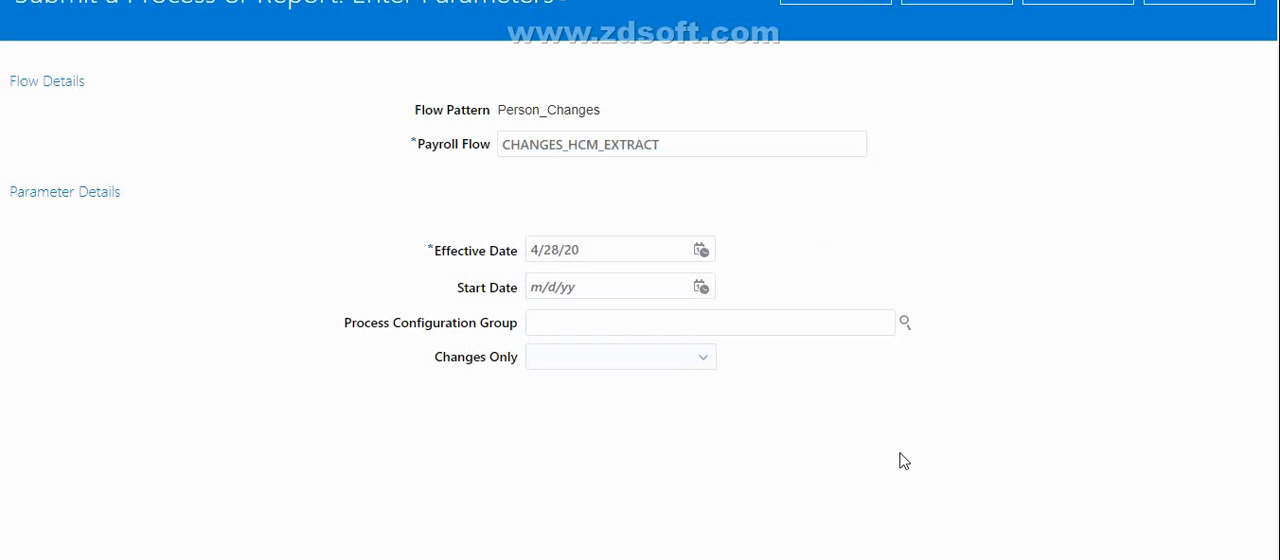
left_click(616, 369)
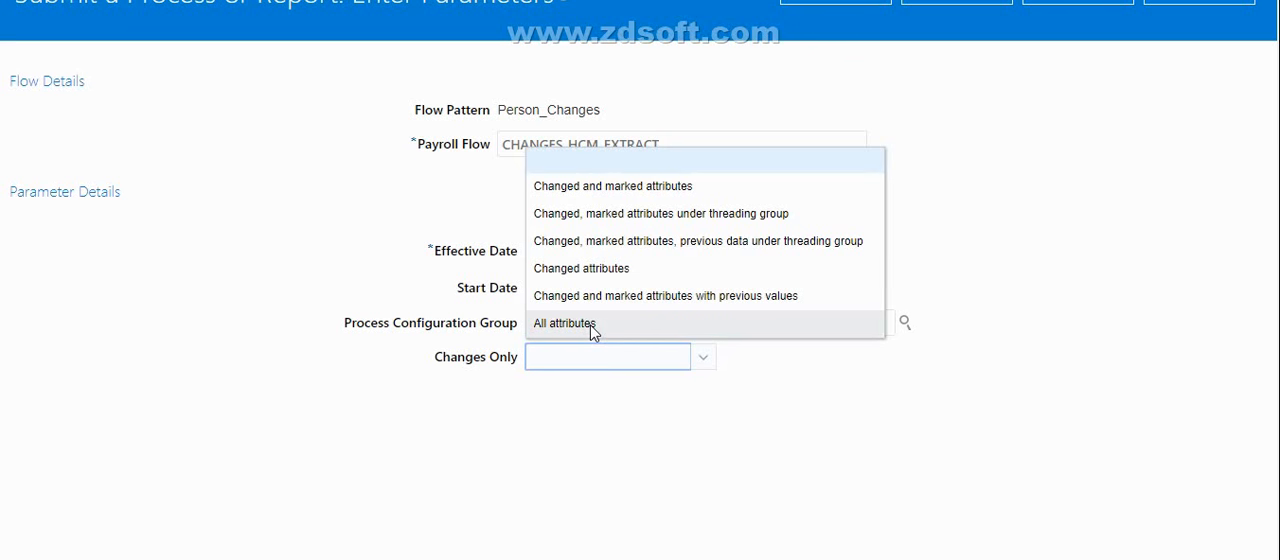
left_click(648, 335)
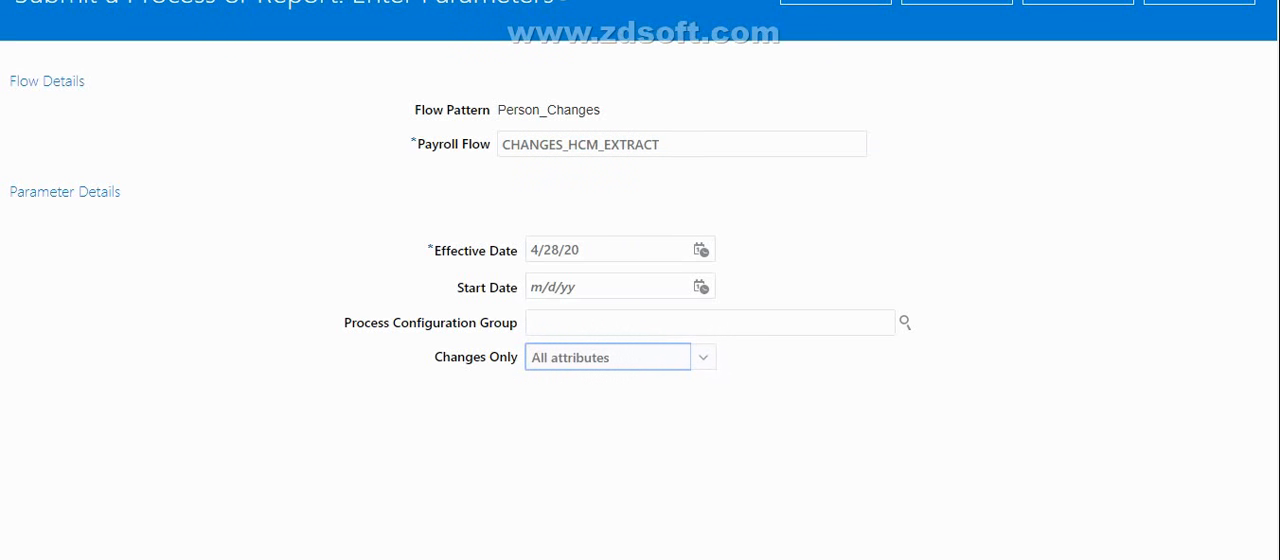
Submit the payroll flow and refresh the task statuses in its checklist until the extract finishes
scroll(640, 280, "up", 2)
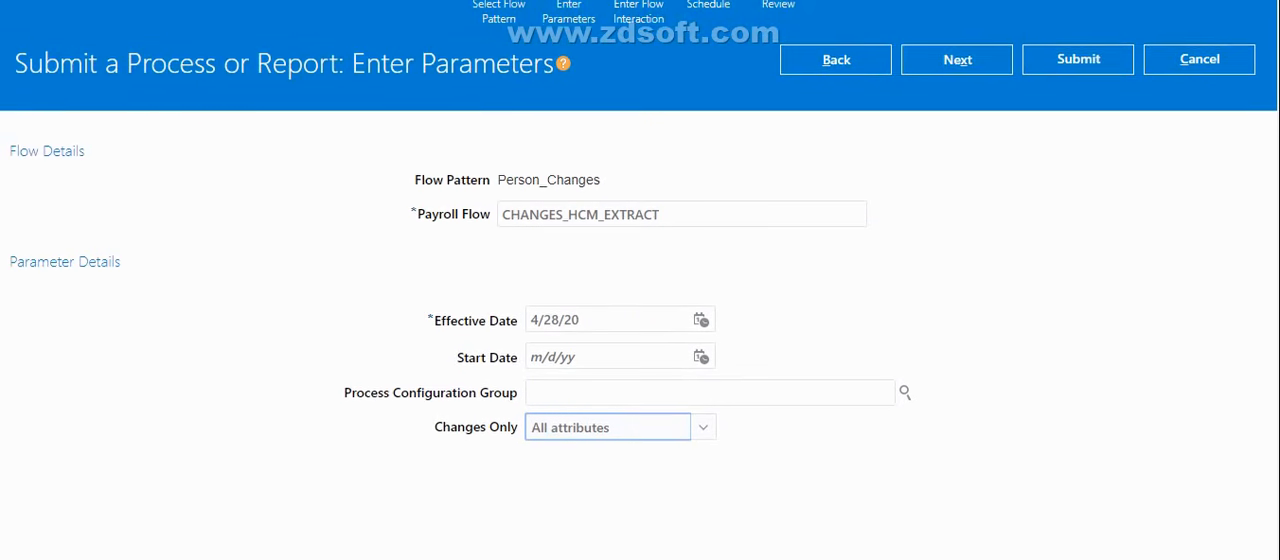
left_click(1080, 73)
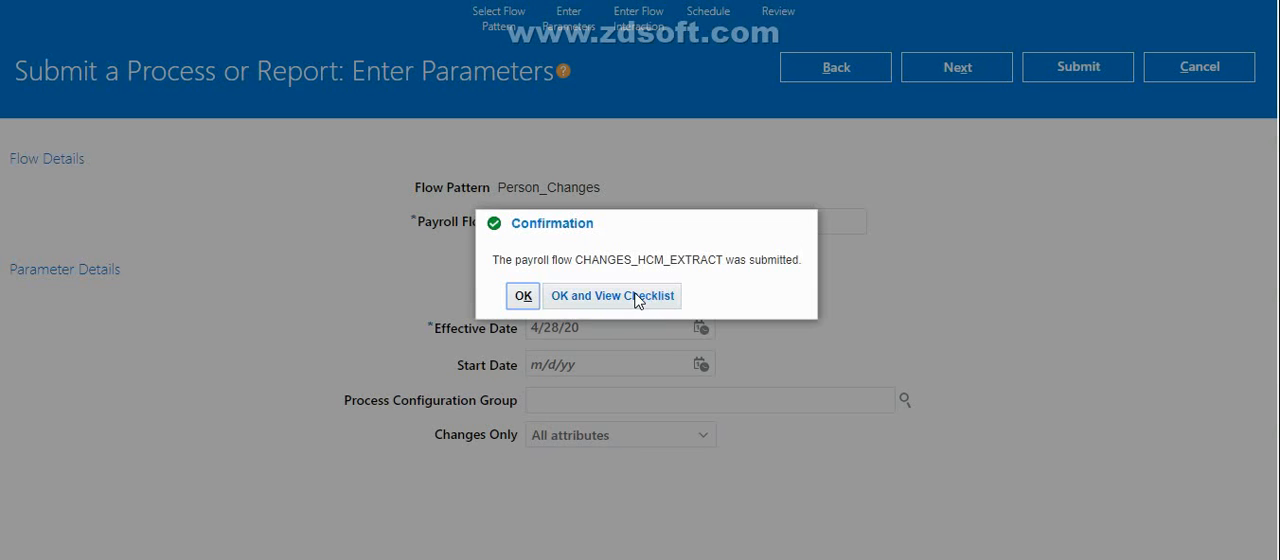
left_click(636, 296)
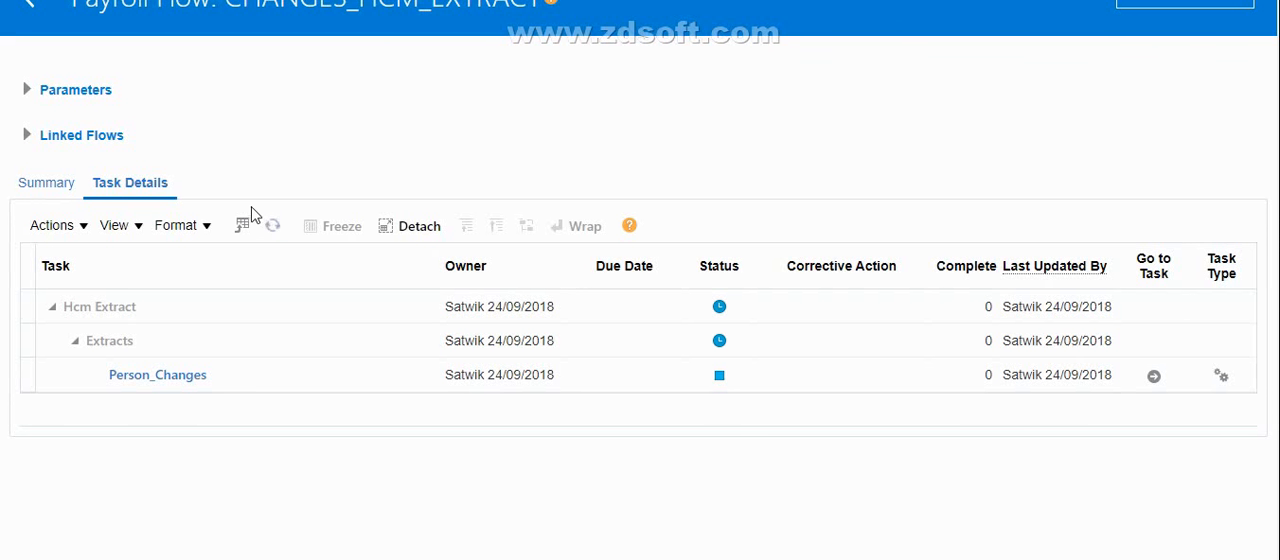
left_click(273, 226)
left_click(276, 224)
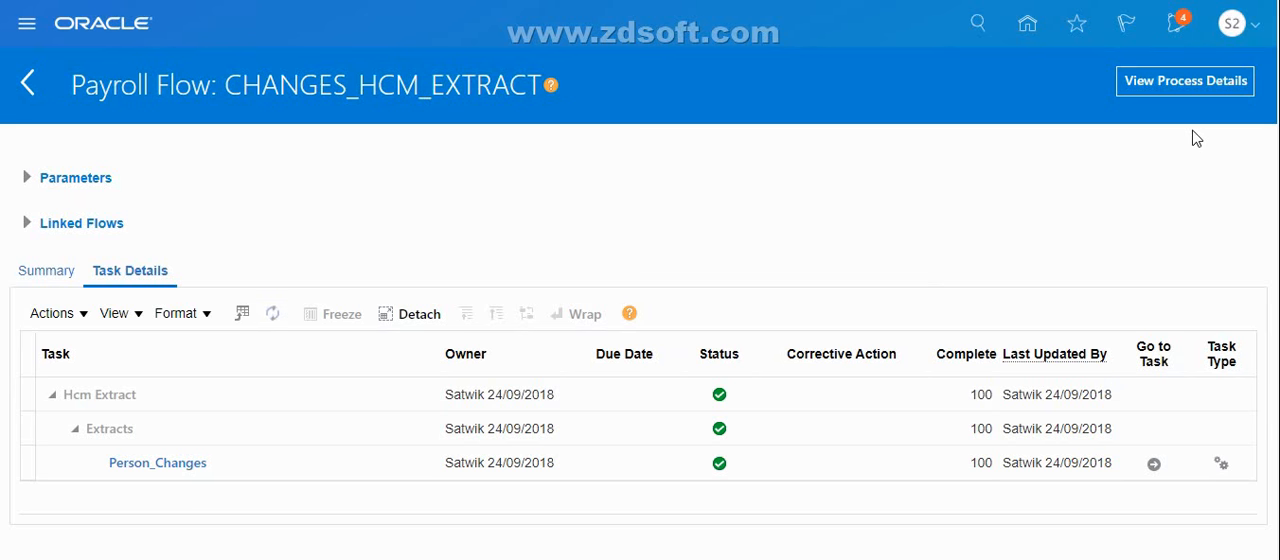
Open the flow's process details and review the run summary, the process results and the actions available for a record
left_click(1165, 81)
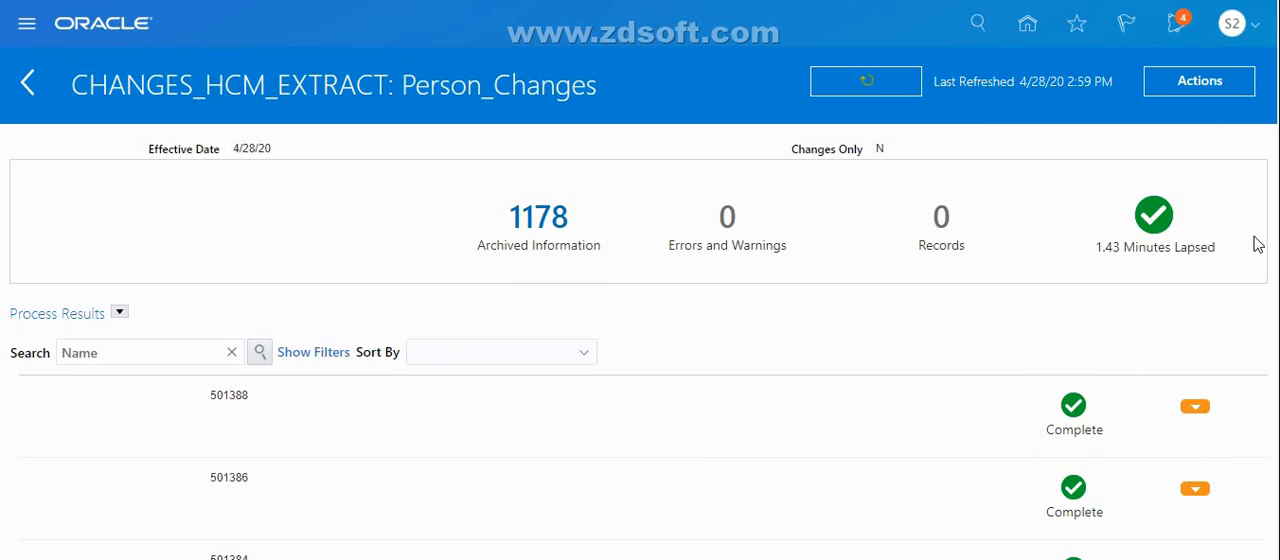
scroll(641, 285, "down", 1)
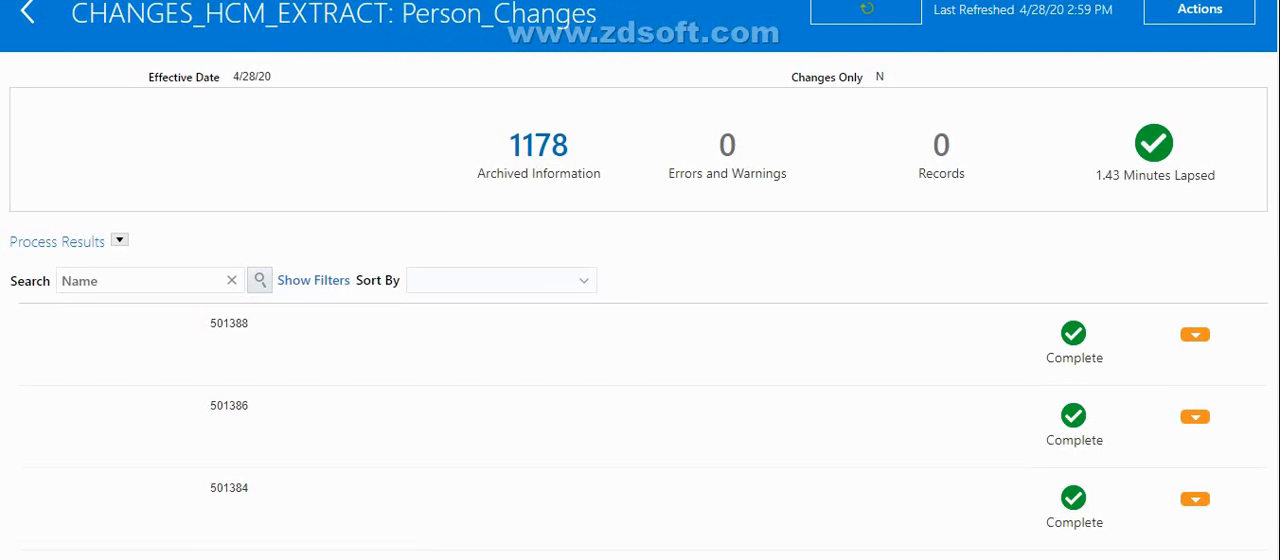
scroll(640, 280, "down", 8)
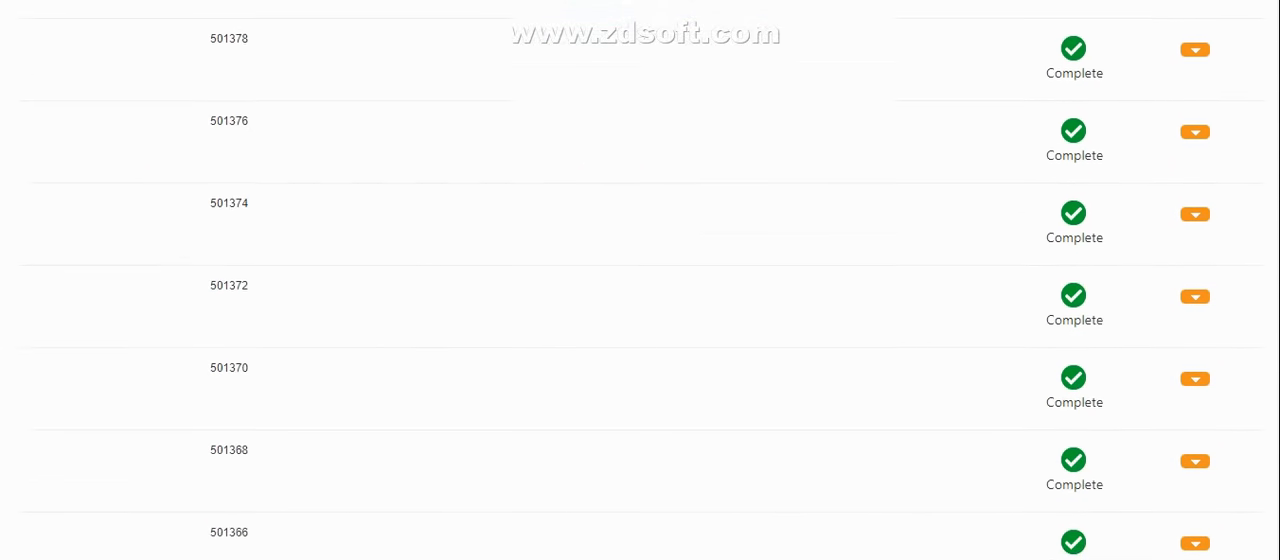
scroll(640, 280, "up", 8)
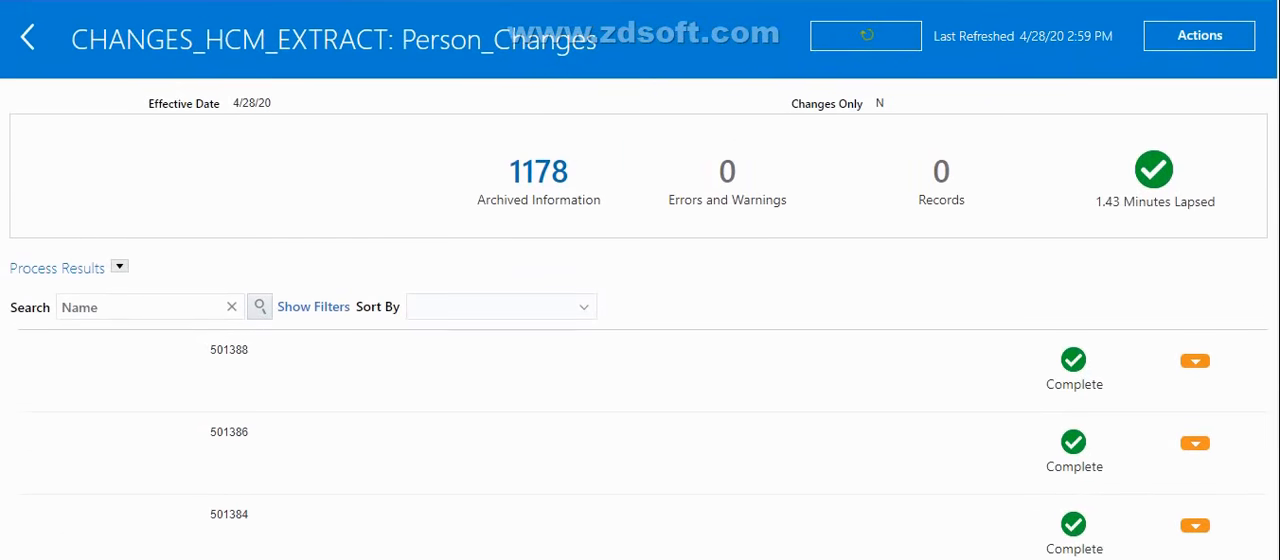
scroll(640, 280, "down", 1)
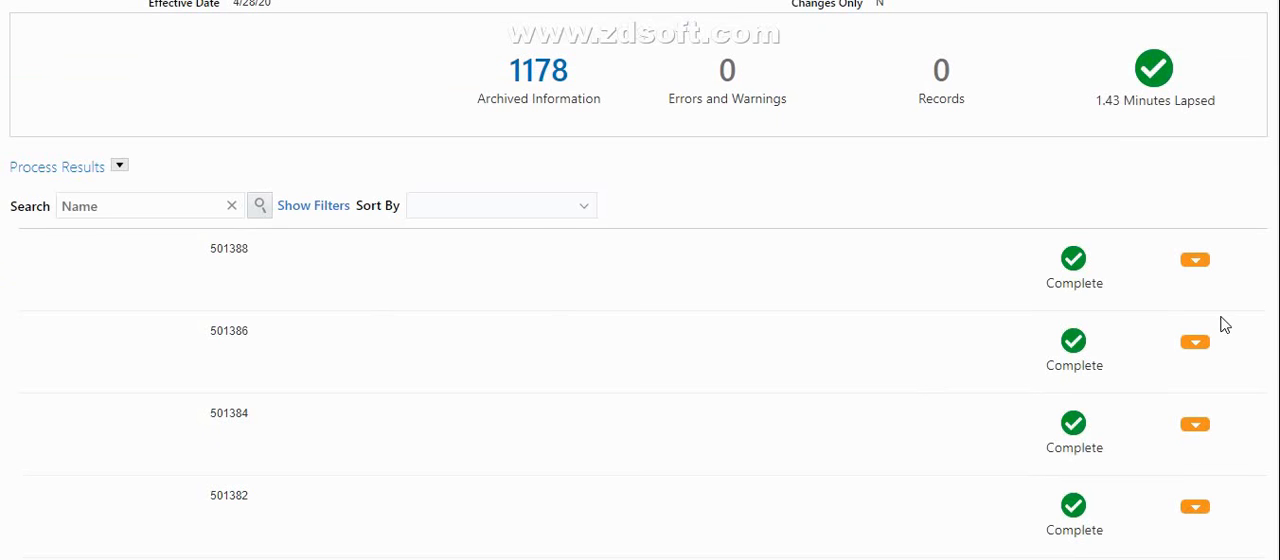
left_click(1195, 263)
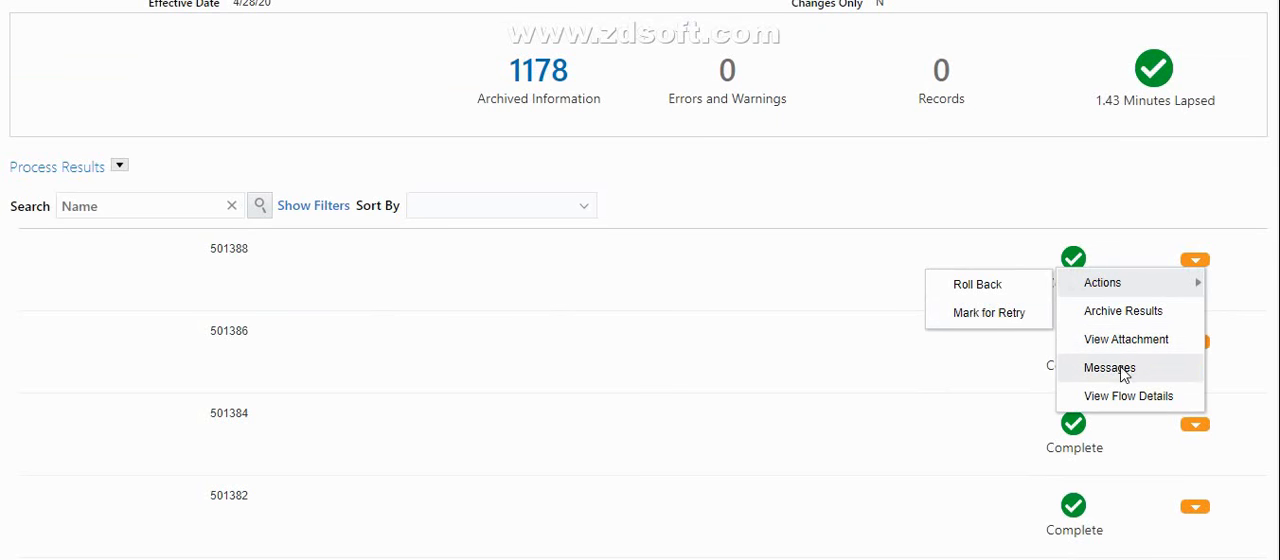
left_click(826, 286)
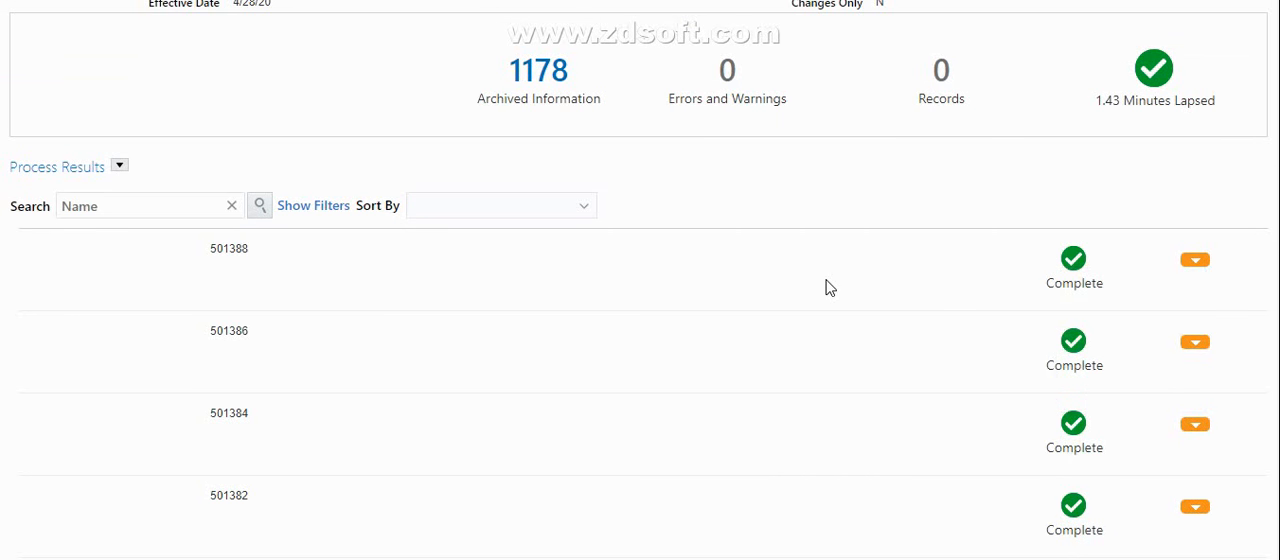
scroll(640, 300, "up", 2)
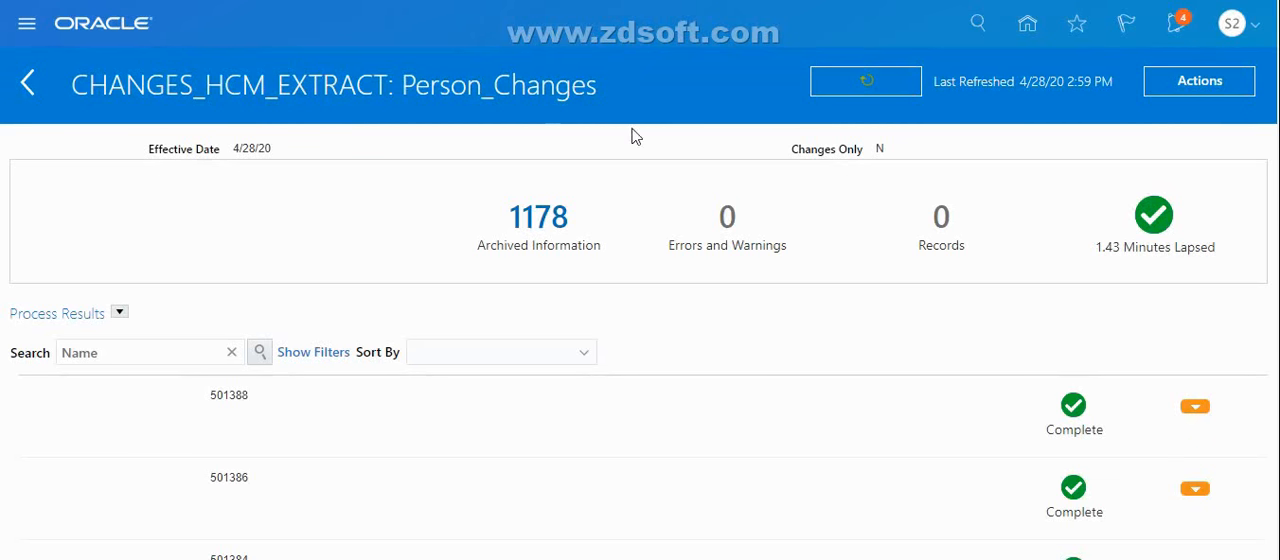
Download the Person Details.xml output from the extract's process results and open it
left_click(1247, 88)
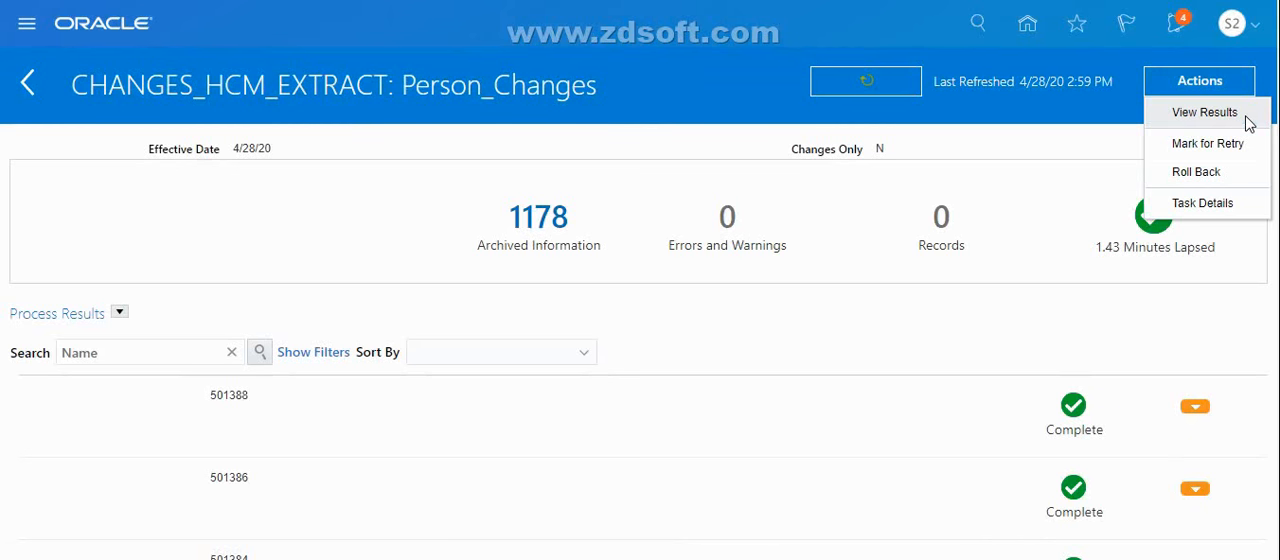
left_click(1203, 114)
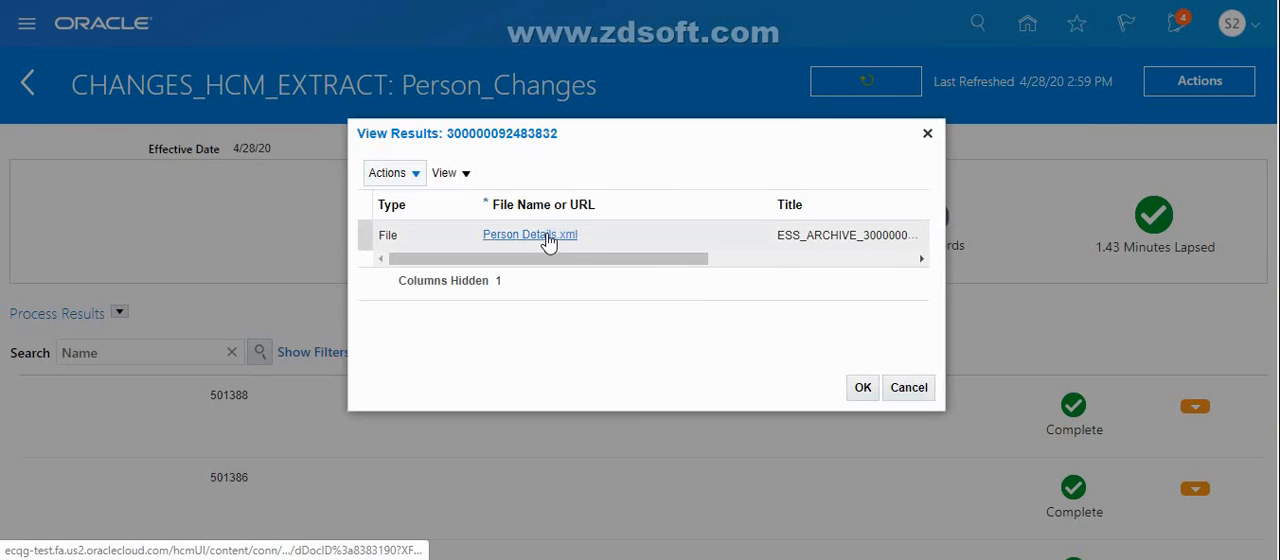
left_click(547, 240)
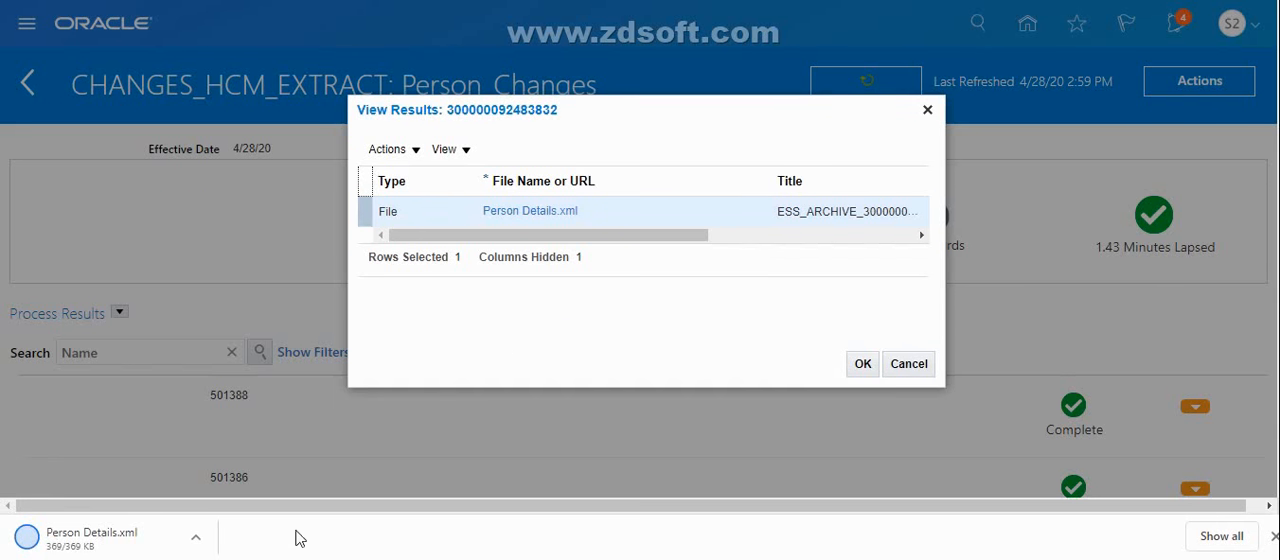
left_click(194, 541)
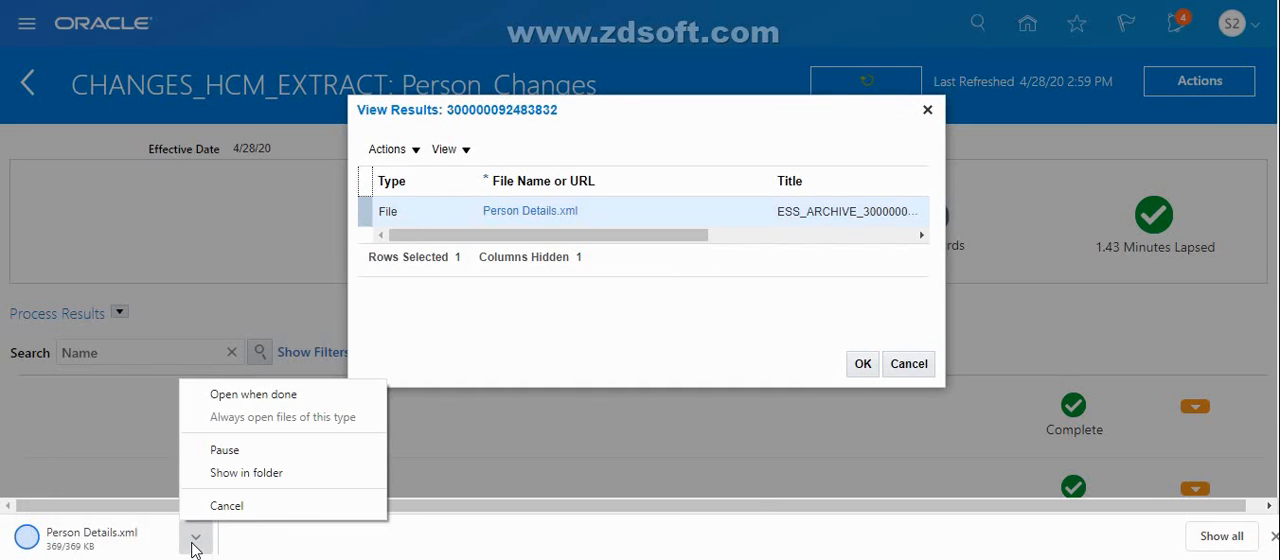
left_click(268, 395)
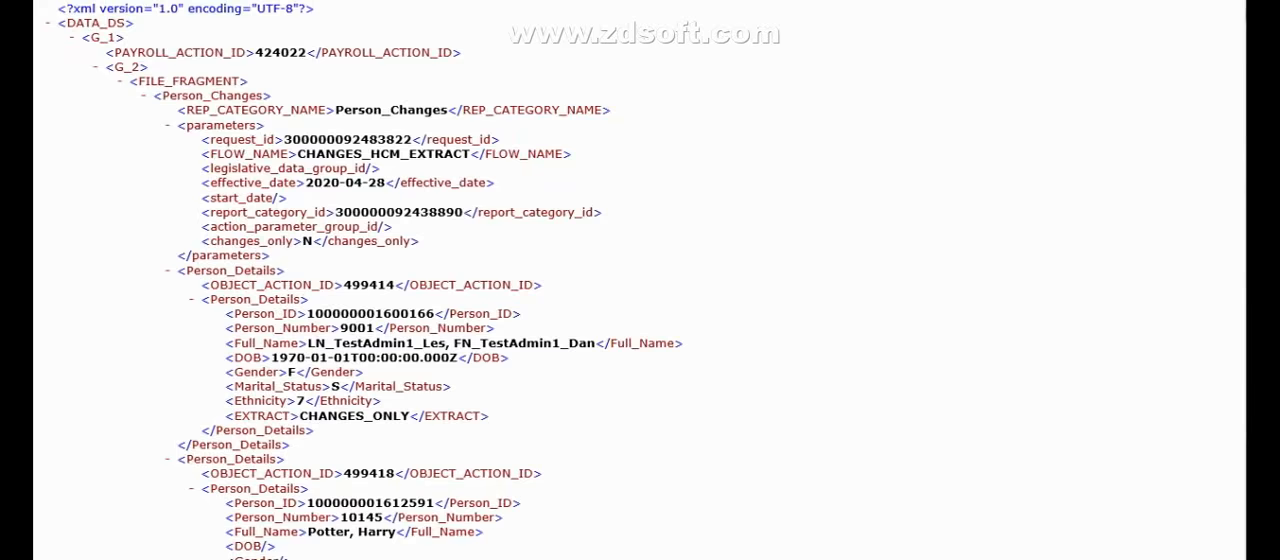
Examine the flow parameters and person records in the XML output, including ethnicity and marital status, and leave the file
scroll(640, 280, "down", 20)
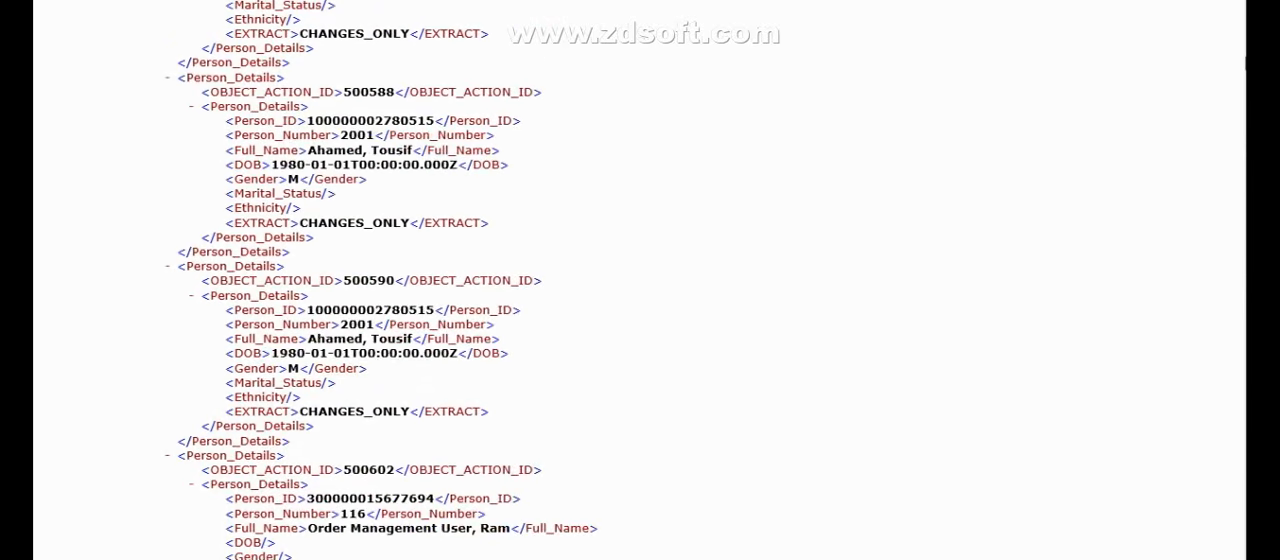
scroll(640, 280, "down", 5)
scroll(640, 280, "down", 20)
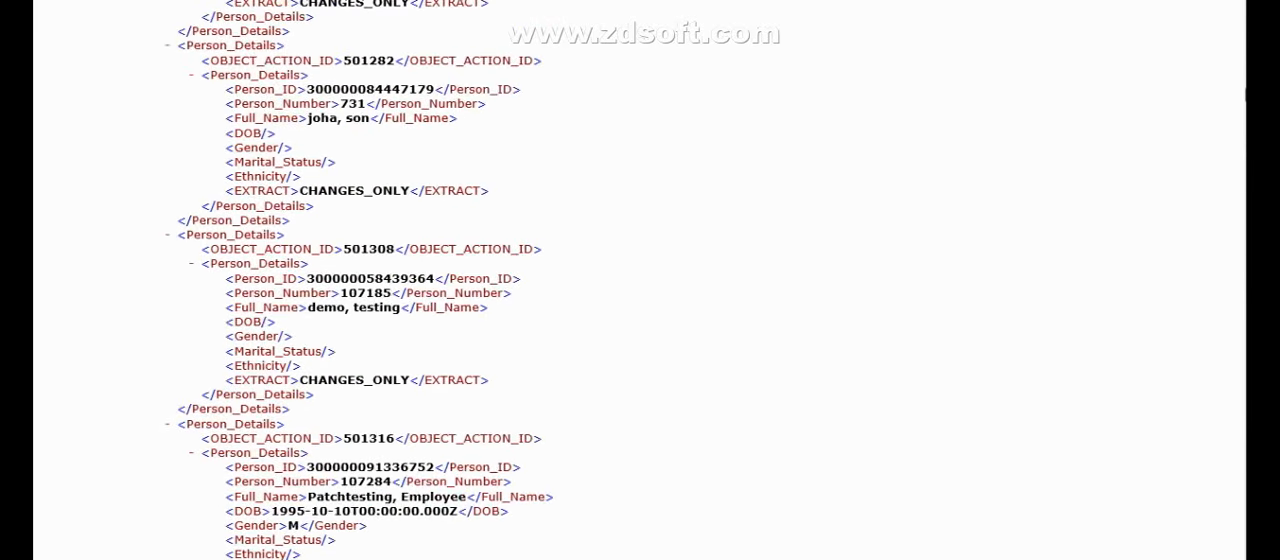
scroll(1242, 208, "down", 10)
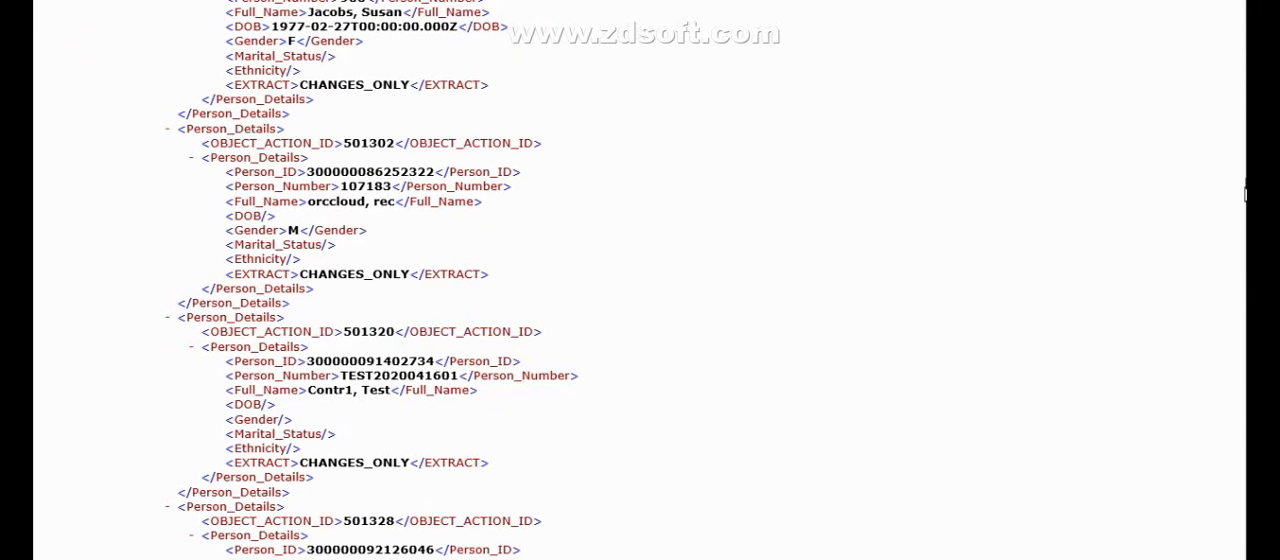
mouse_move(1246, 184)
left_mouse_down()
mouse_move(1246, 164)
mouse_move(1244, 183)
left_mouse_up()
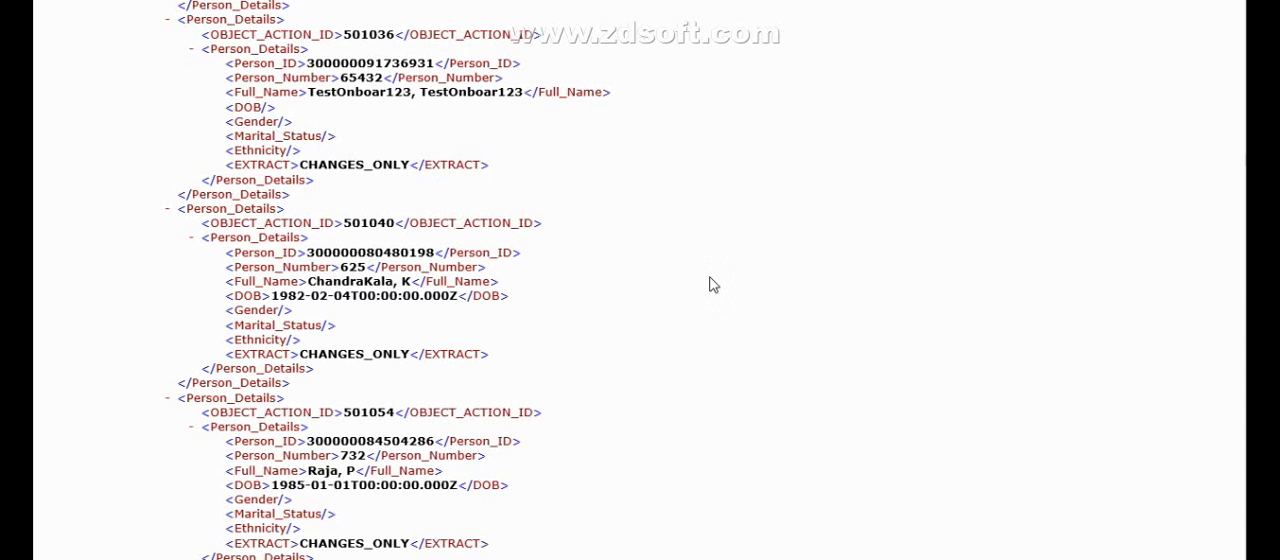
scroll(713, 285, "down", 8)
scroll(713, 285, "down", 5)
scroll(713, 285, "down", 5)
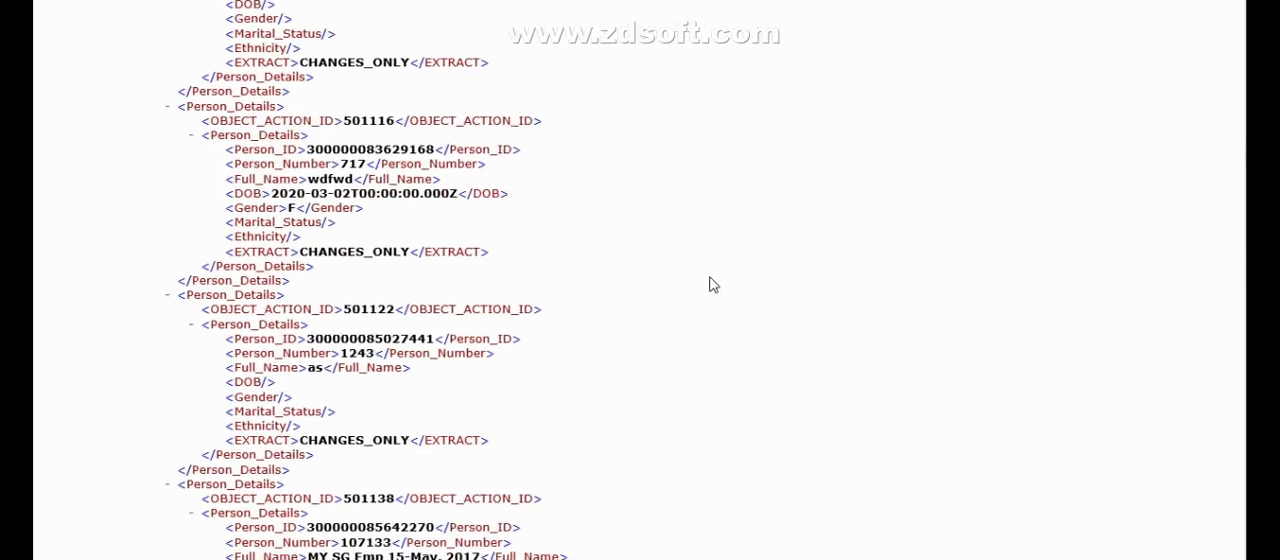
scroll(713, 285, "down", 5)
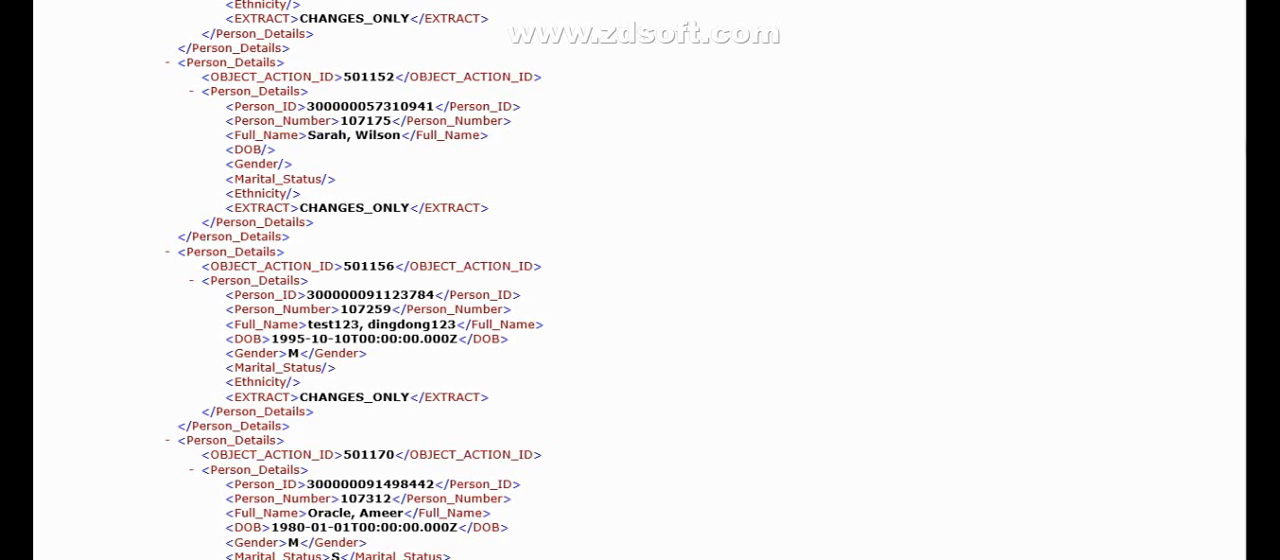
left_click_drag(1246, 145, 1246, 10)
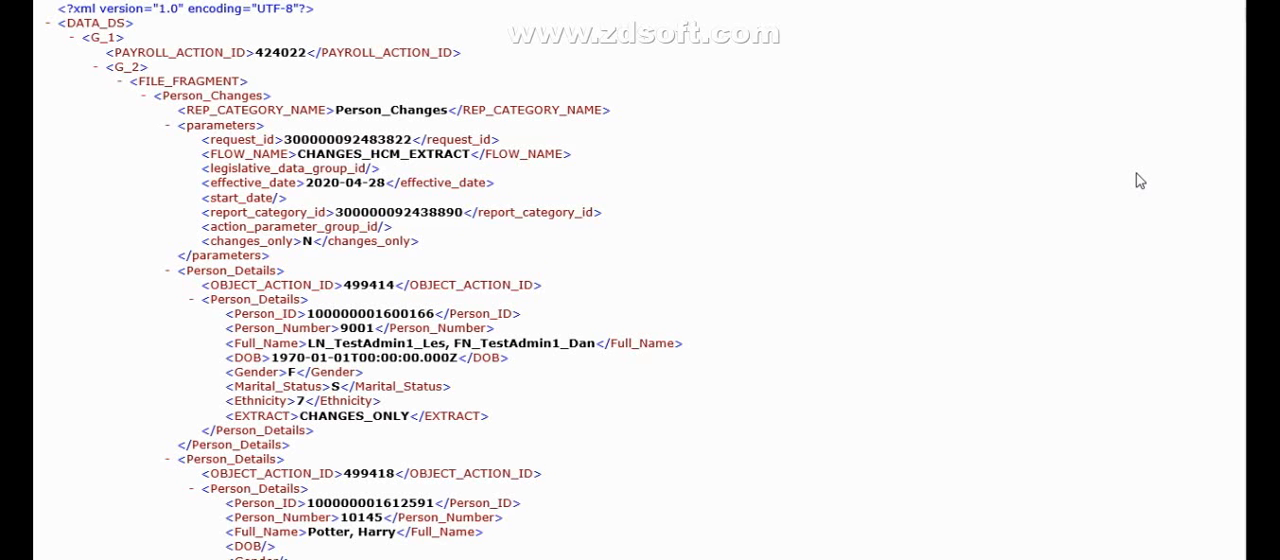
left_click(1232, 2)
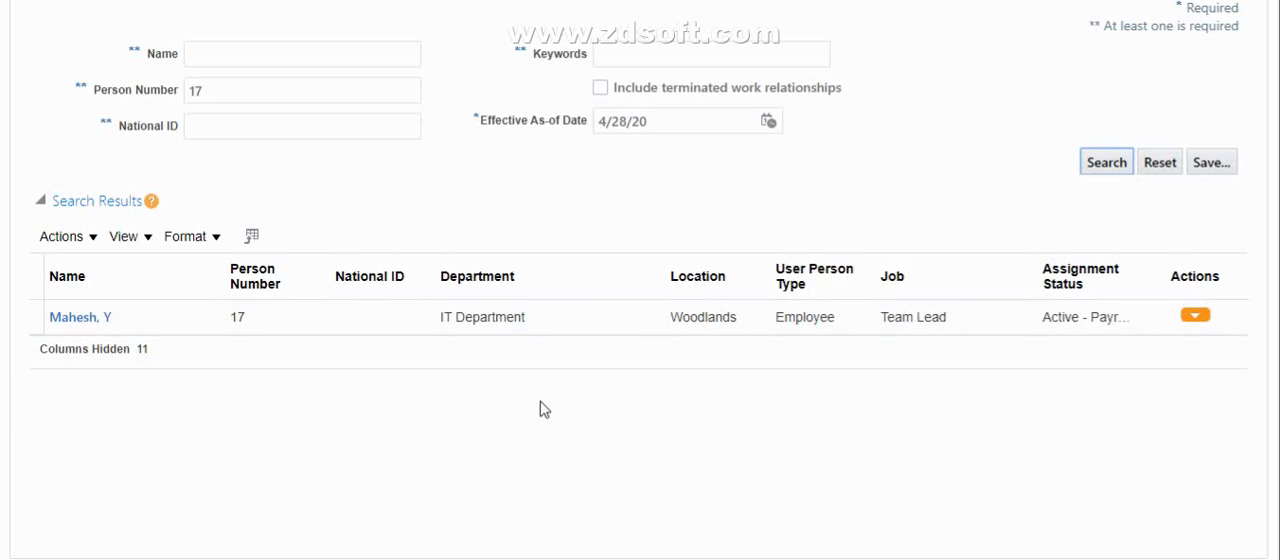
Open the Person record of the employee listed in the person search results
left_click(1197, 317)
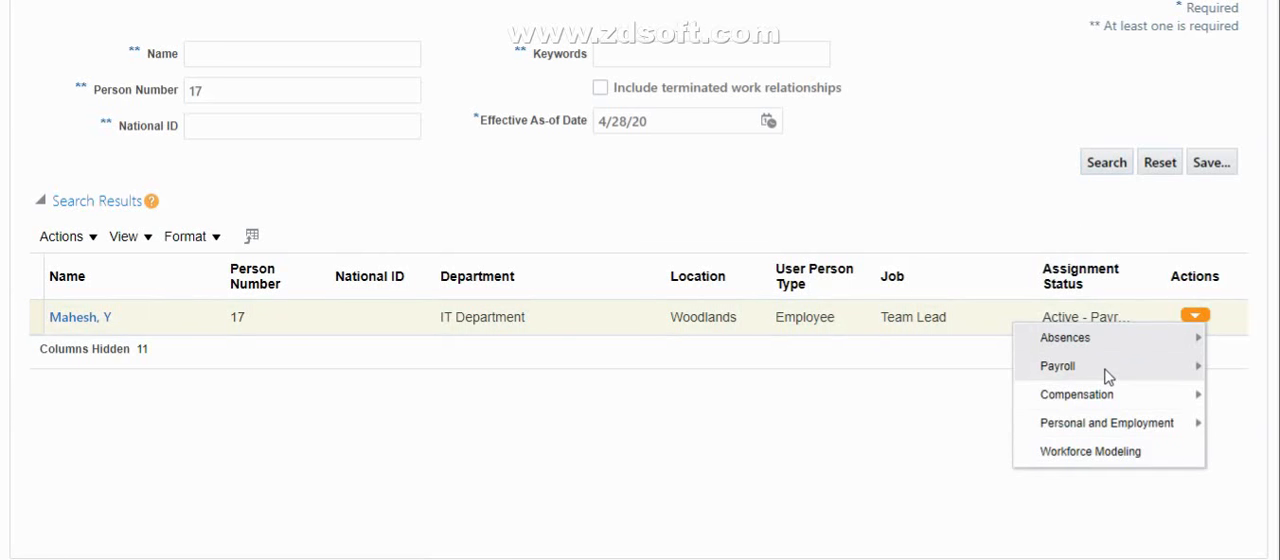
left_click(1117, 426)
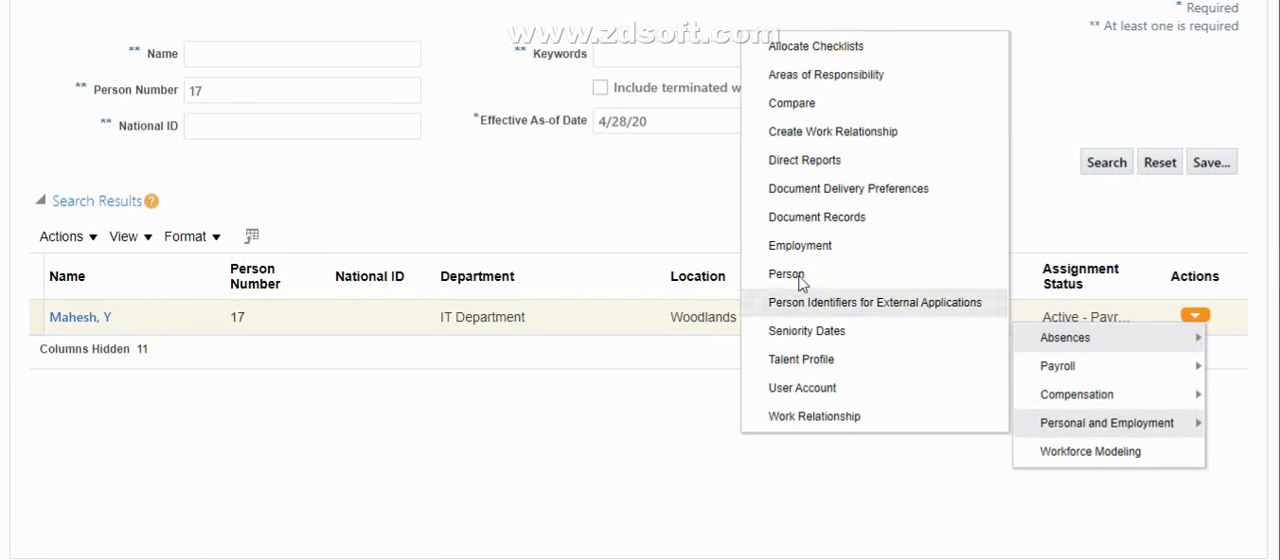
left_click(786, 276)
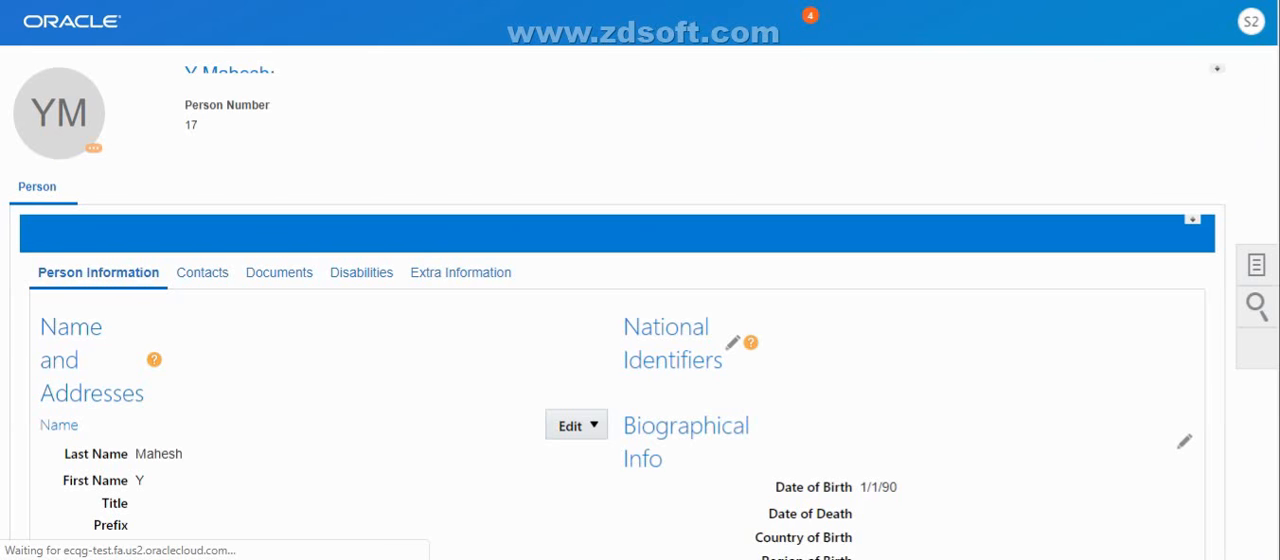
Change the employee's ethnicity to Chinese in the Singapore legislative information
scroll(640, 280, "down", 3)
scroll(640, 280, "down", 5)
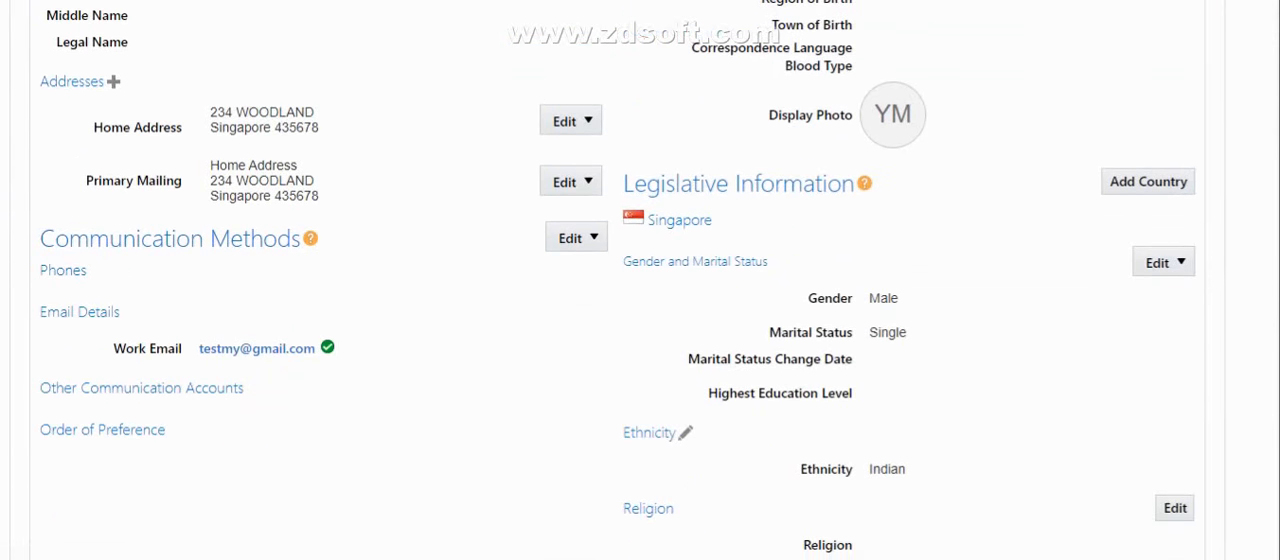
scroll(640, 280, "down", 1)
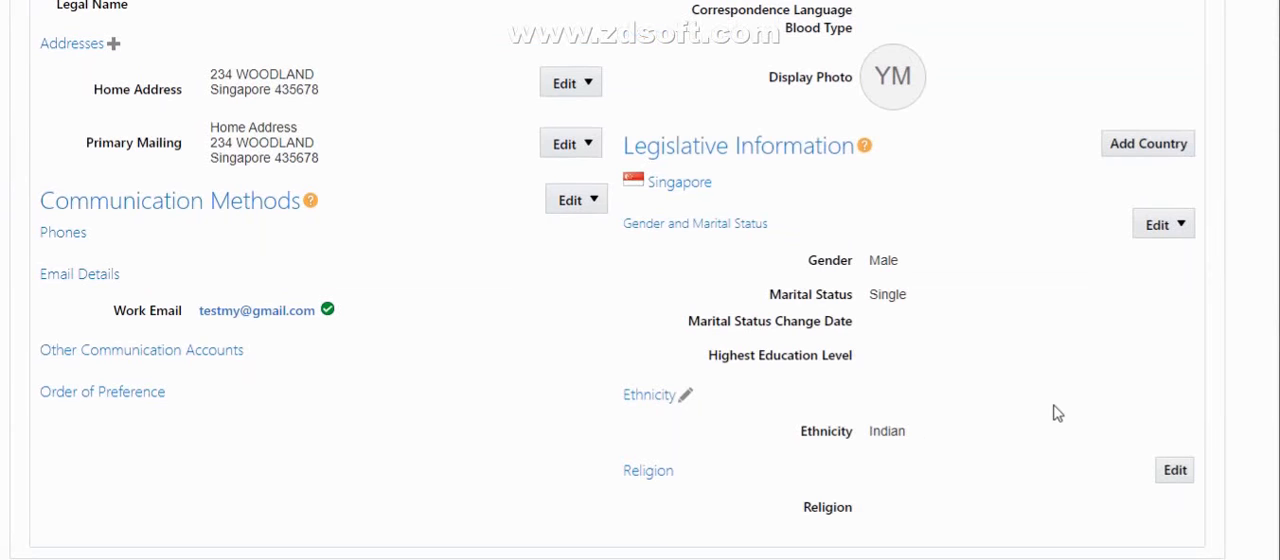
left_click(686, 399)
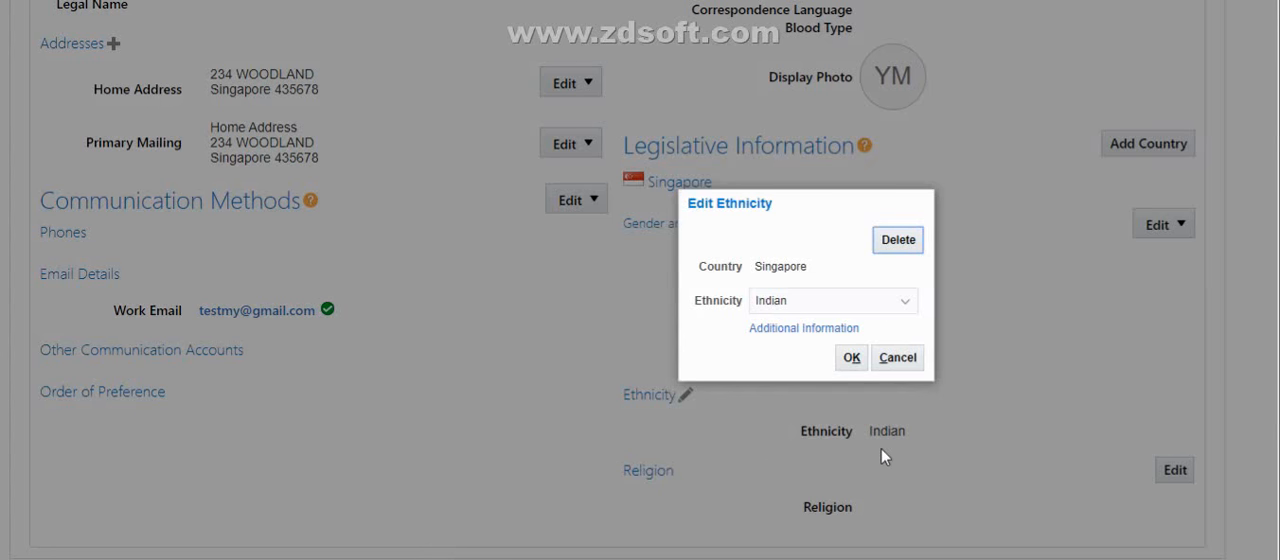
left_click(875, 304)
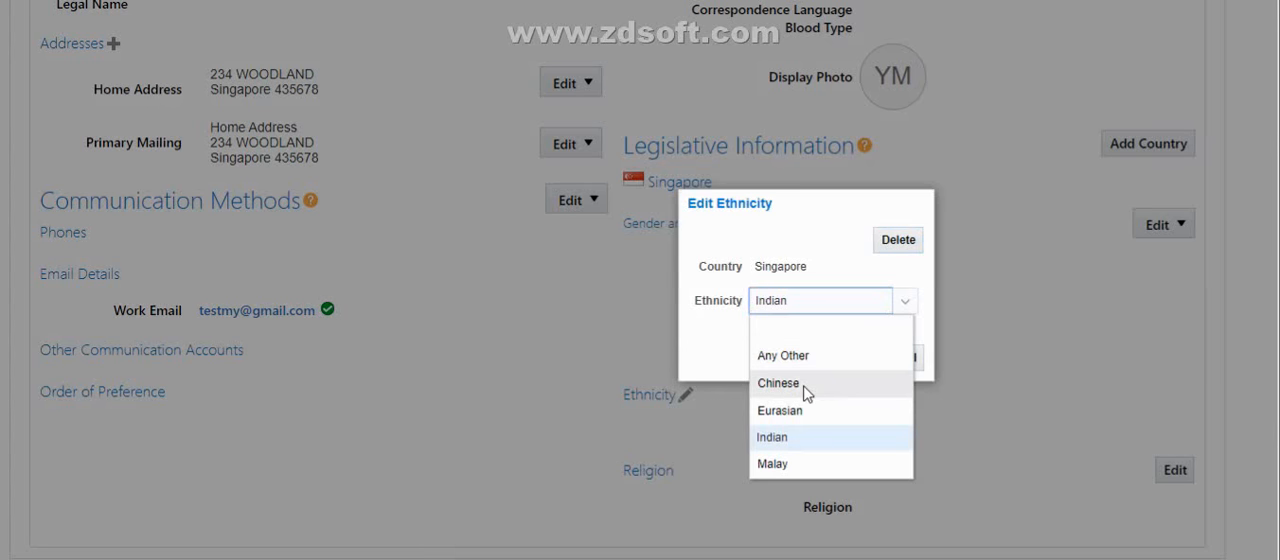
left_click(806, 388)
left_click(852, 359)
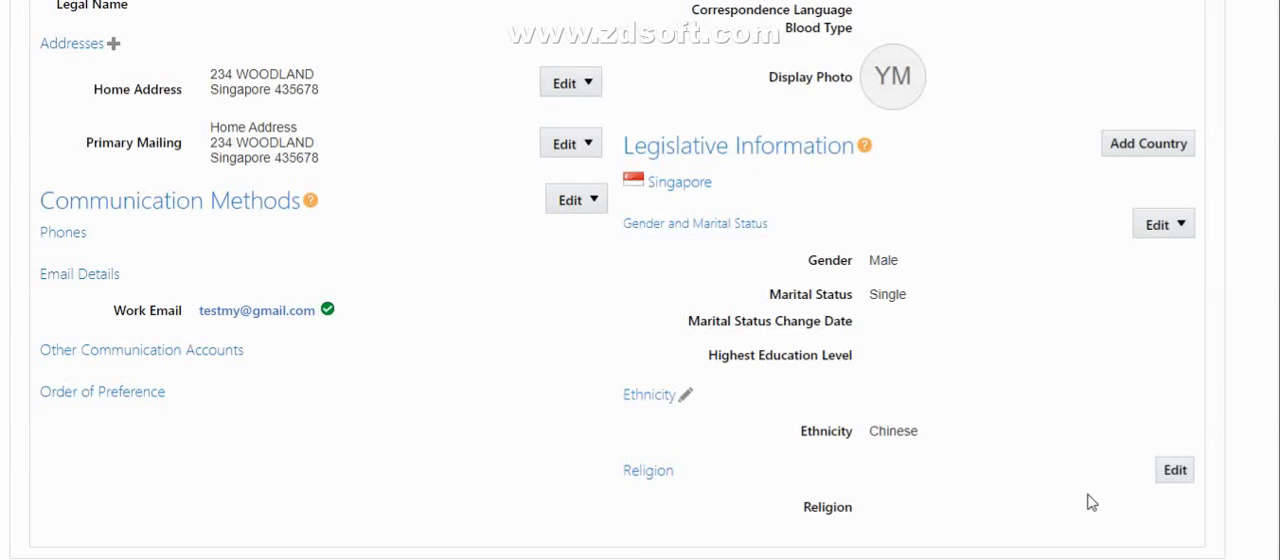
Correct the employee's marital status to Married in the Singapore gender and marital status information
left_click(1177, 228)
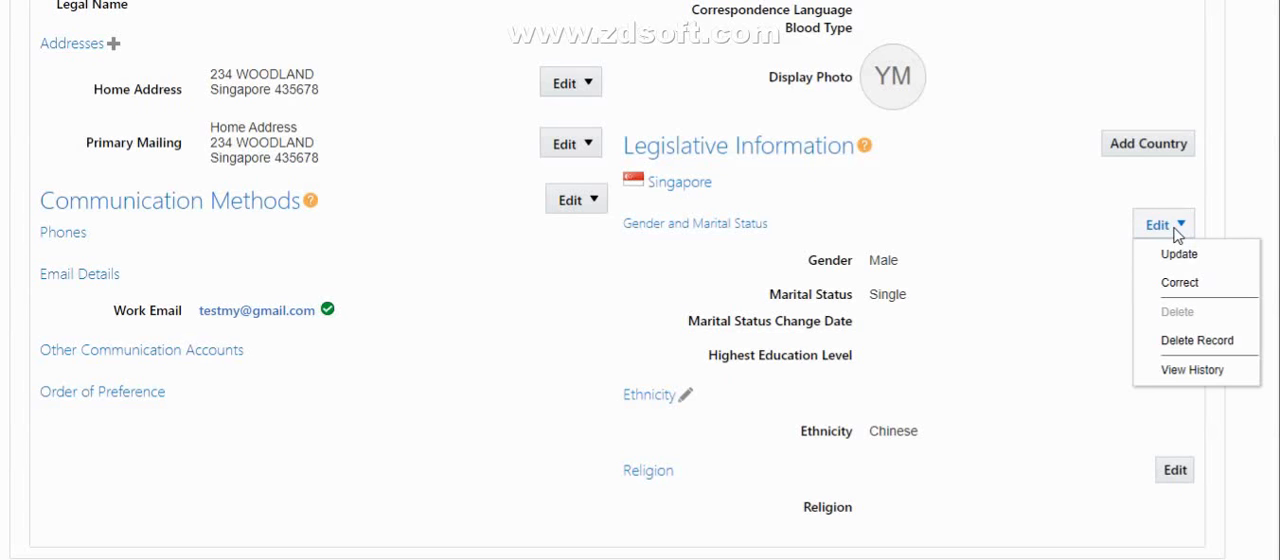
left_click(1178, 284)
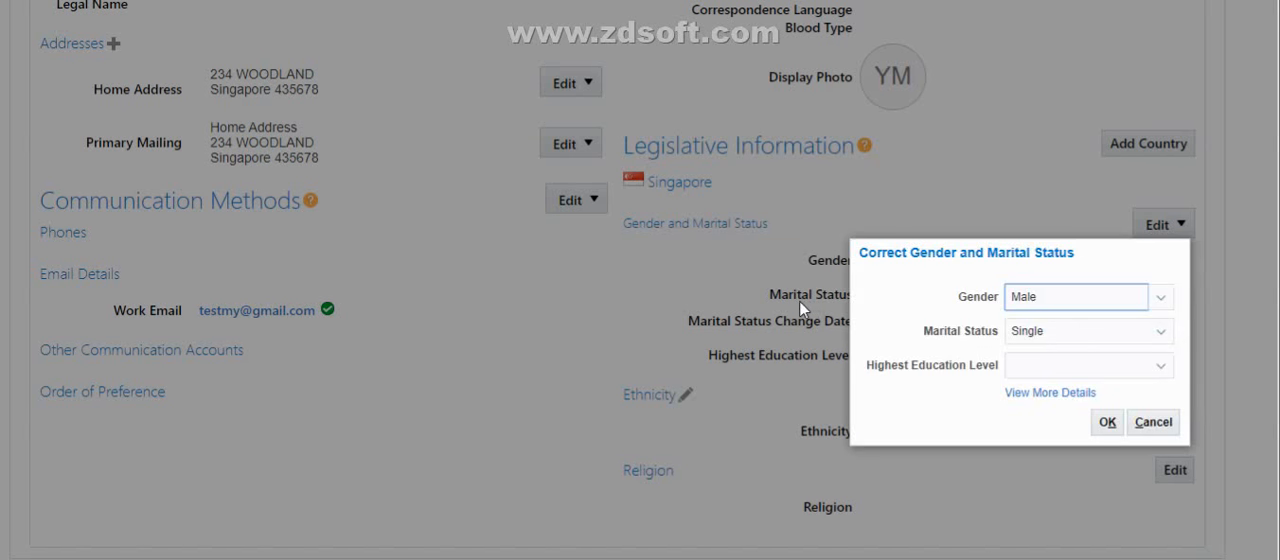
left_click(1088, 346)
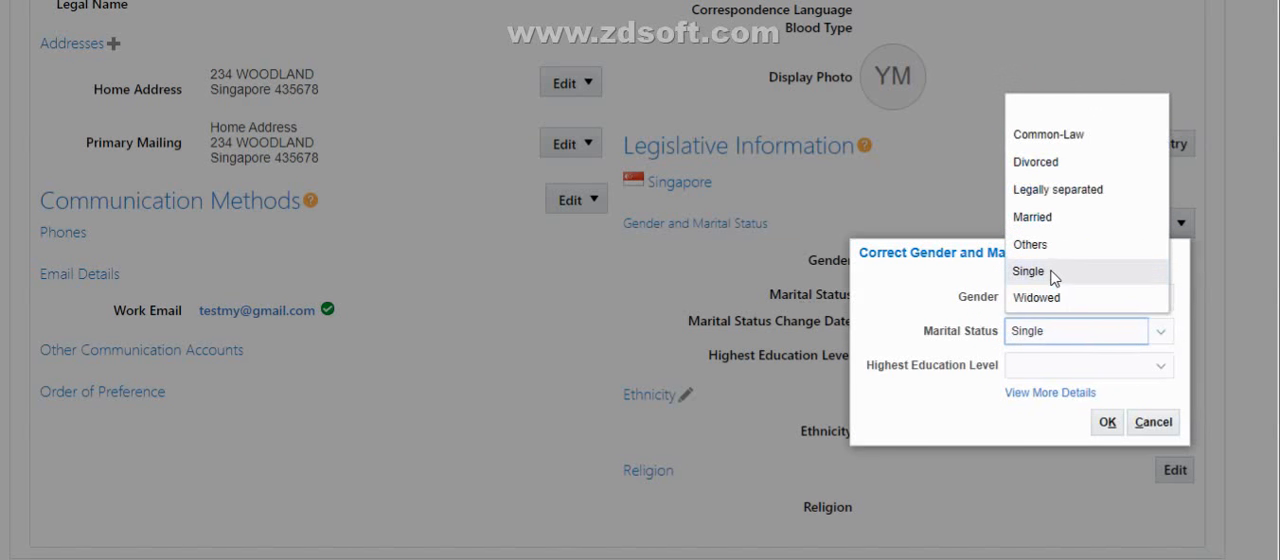
left_click(1033, 217)
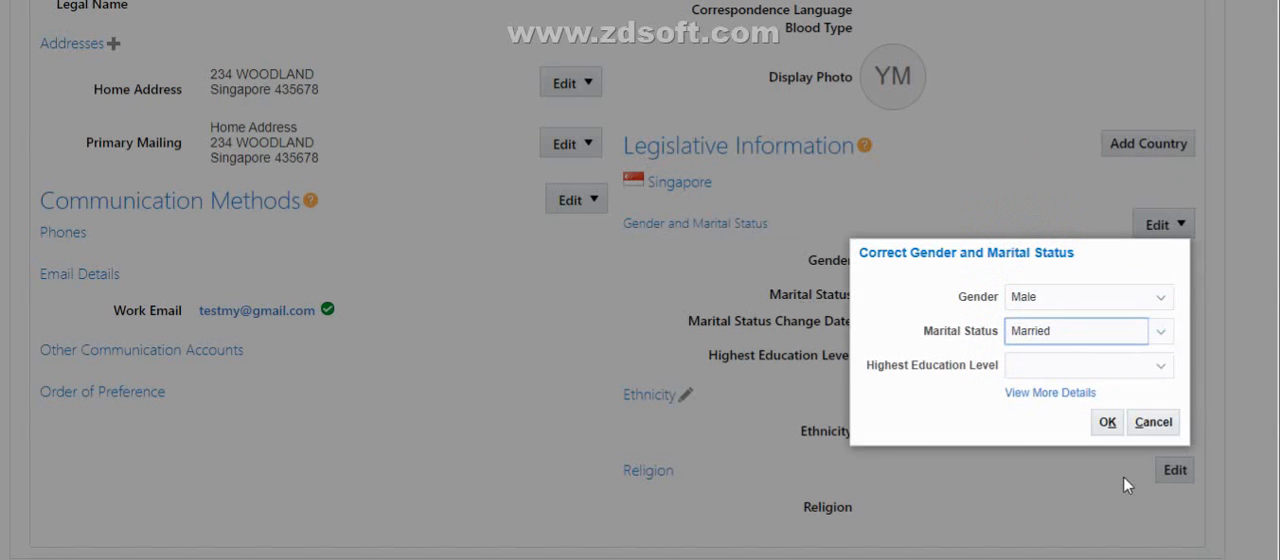
left_click(1107, 423)
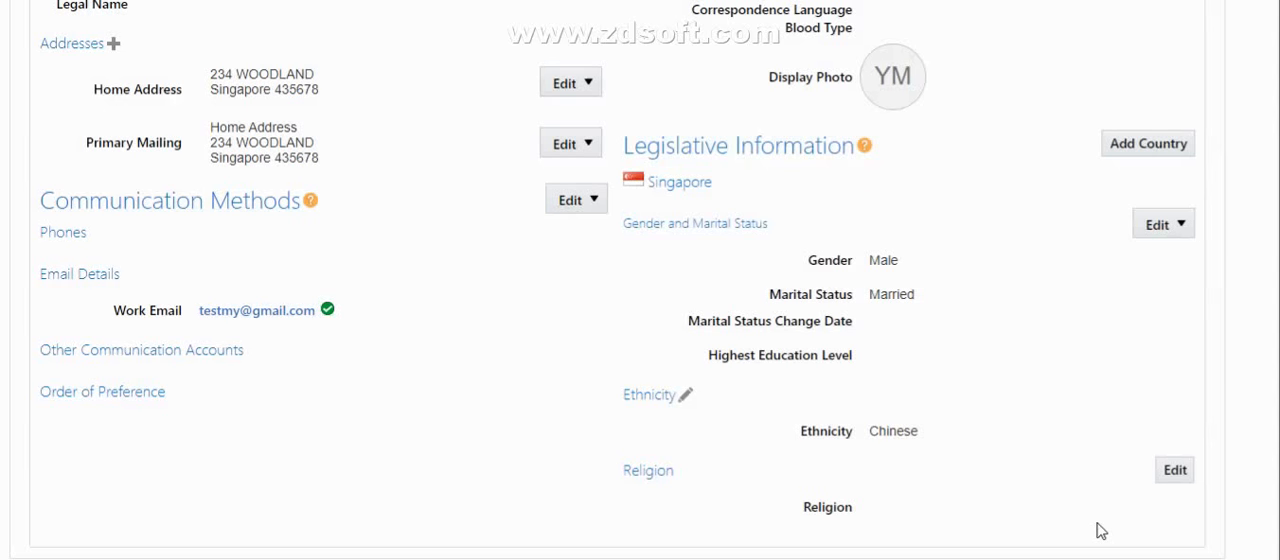
Submit the ethnicity and marital status changes on the employee's Person record and confirm the request
scroll(640, 280, "up", 5)
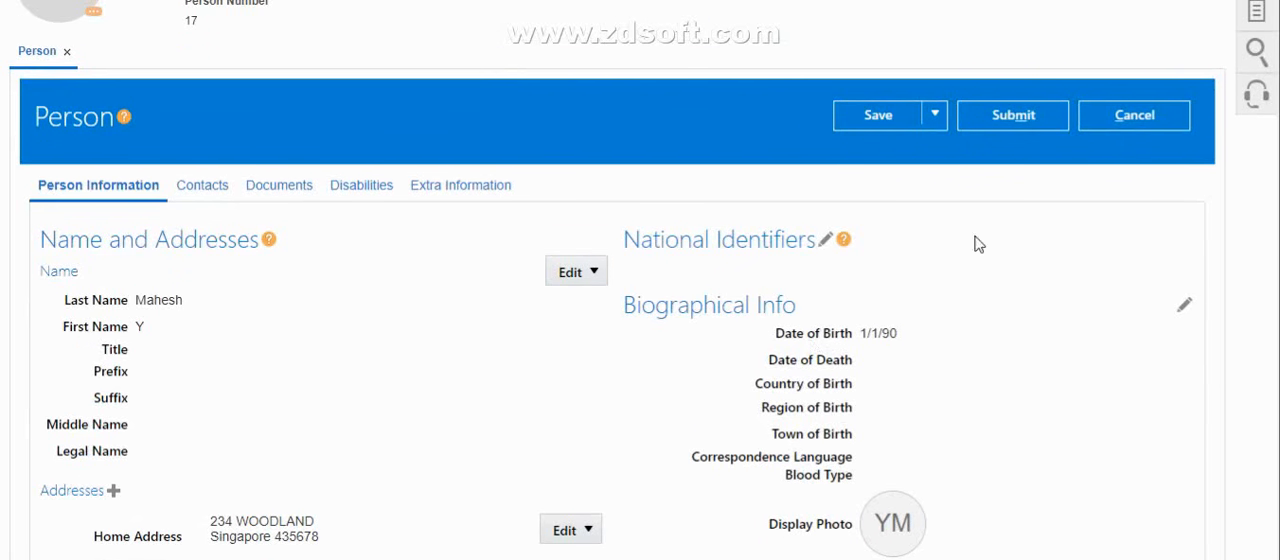
left_click(1008, 121)
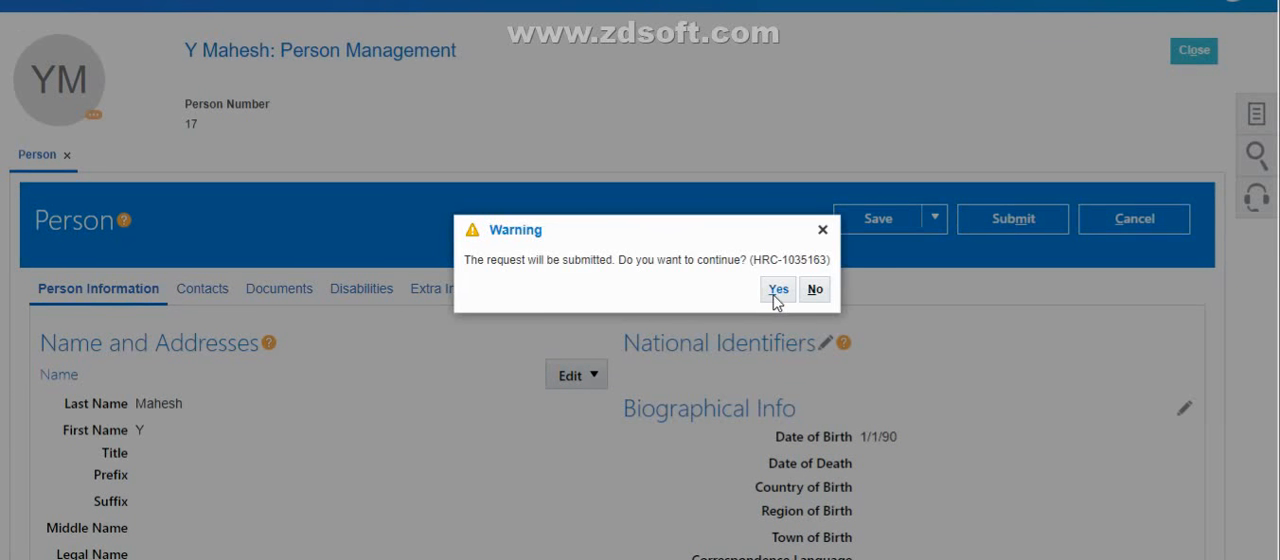
left_click(777, 291)
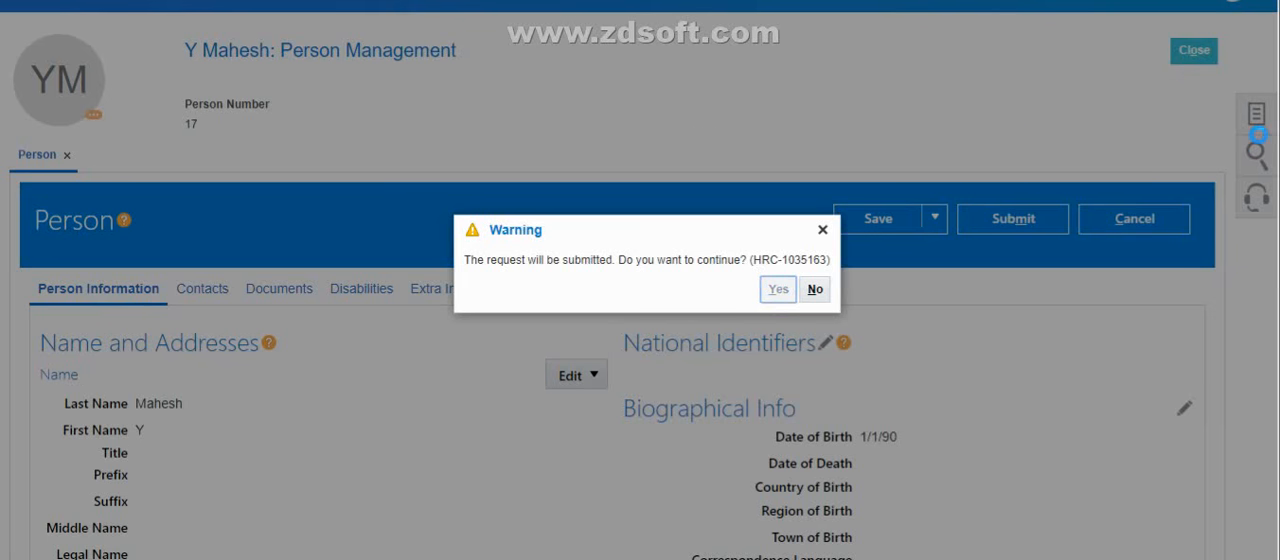
left_click(700, 289)
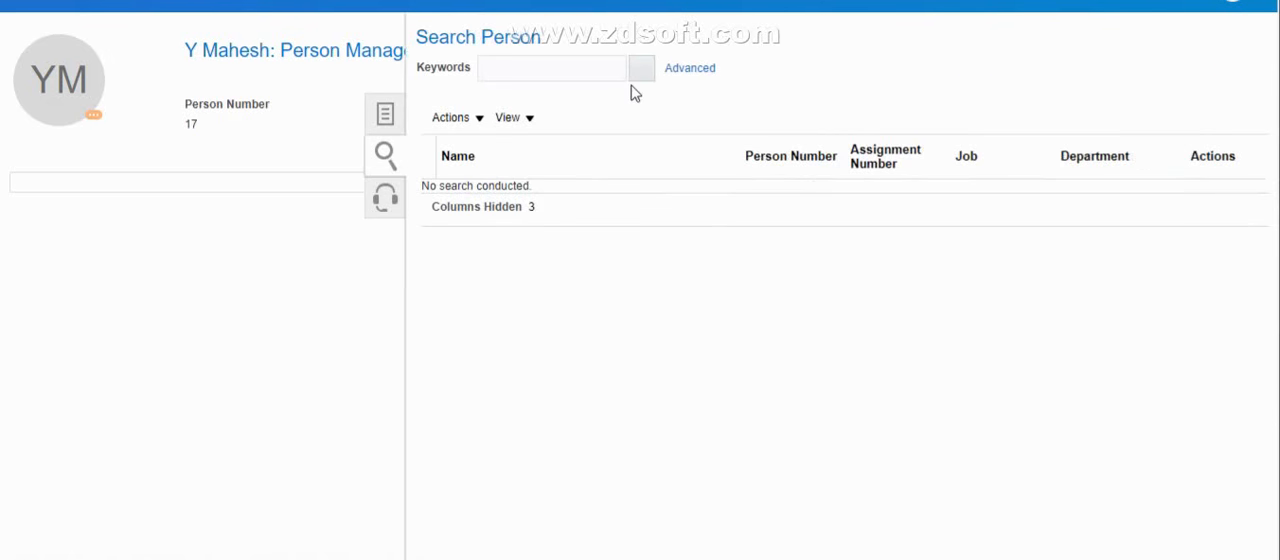
Search for another employee by person number and open the Person record of the IT Department's Team Lead
left_click(563, 71)
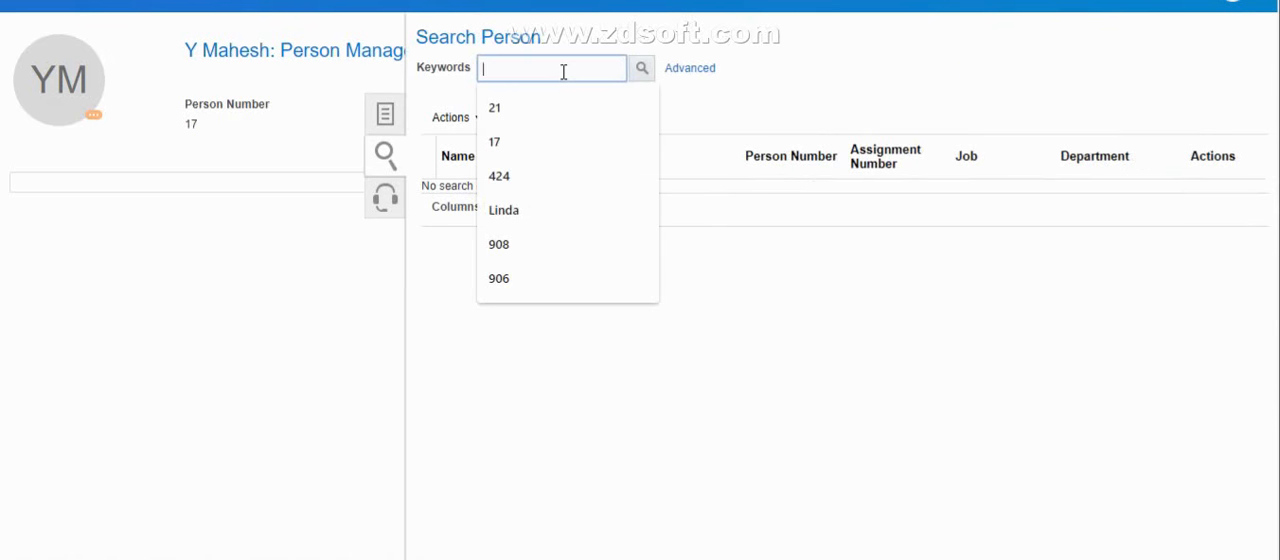
type("18")
key("Return")
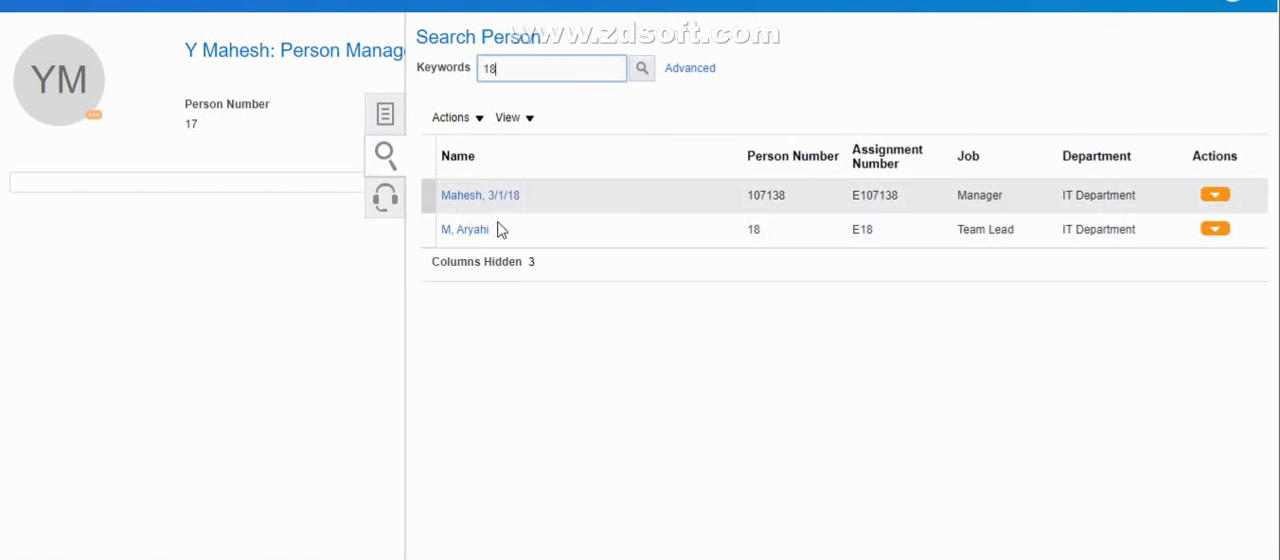
left_click(470, 234)
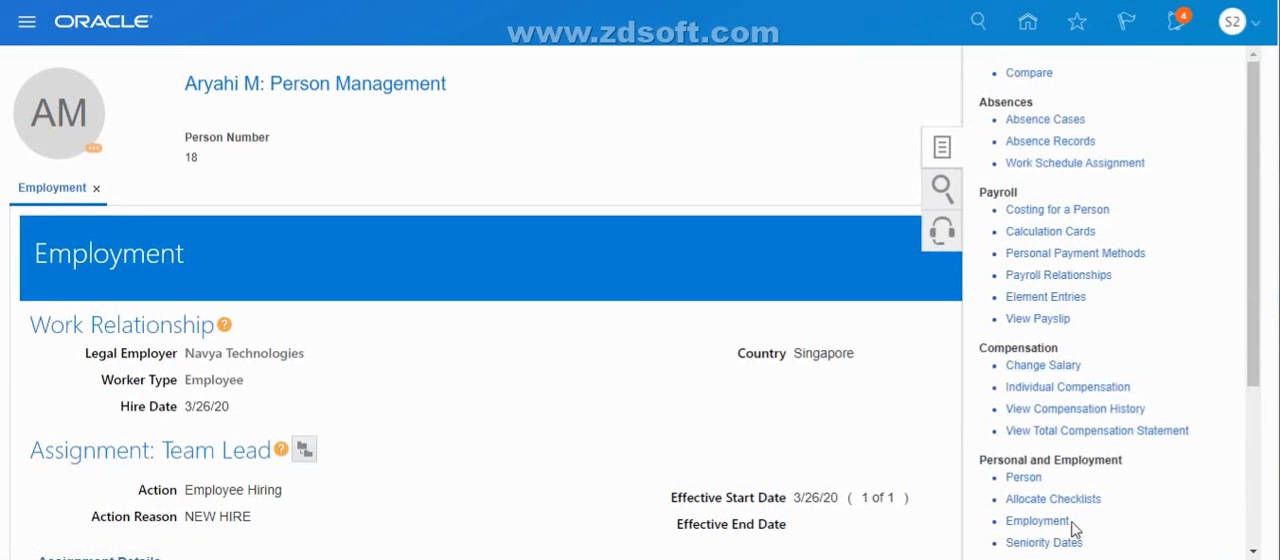
left_click(1026, 479)
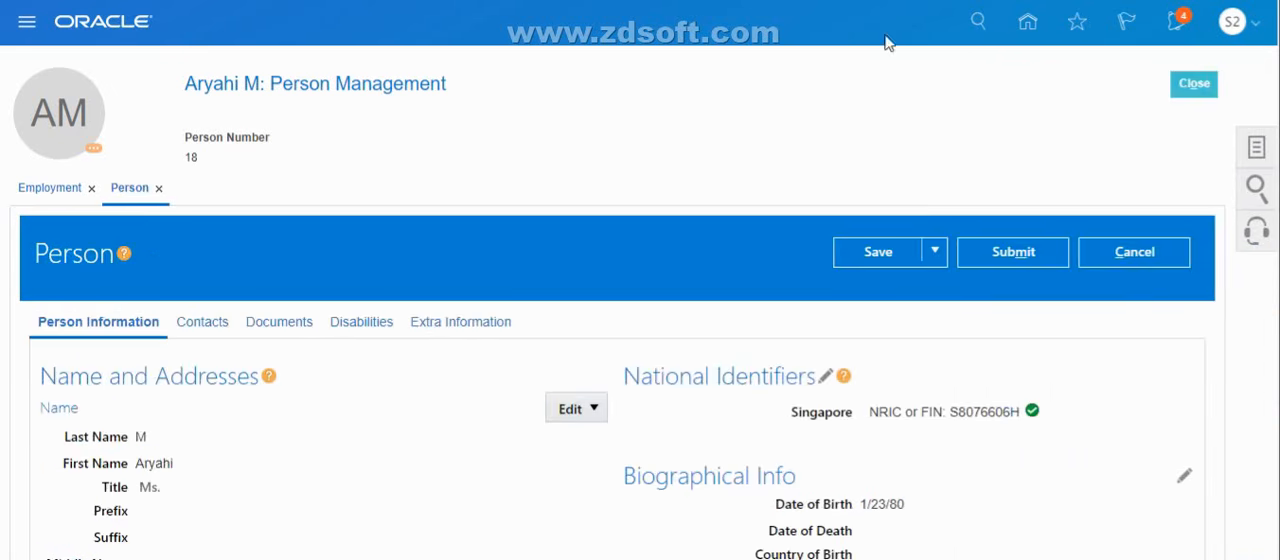
Replace the Team Lead's date of birth in the biographical information
scroll(1163, 209, "down", 2)
scroll(1131, 186, "down", 1)
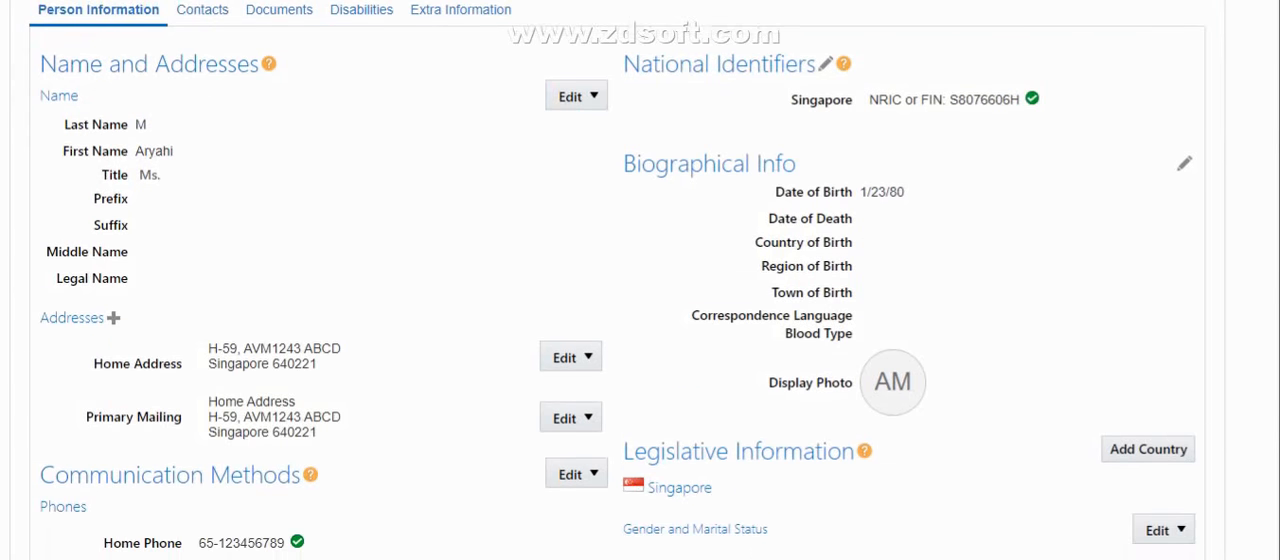
left_click(1182, 157)
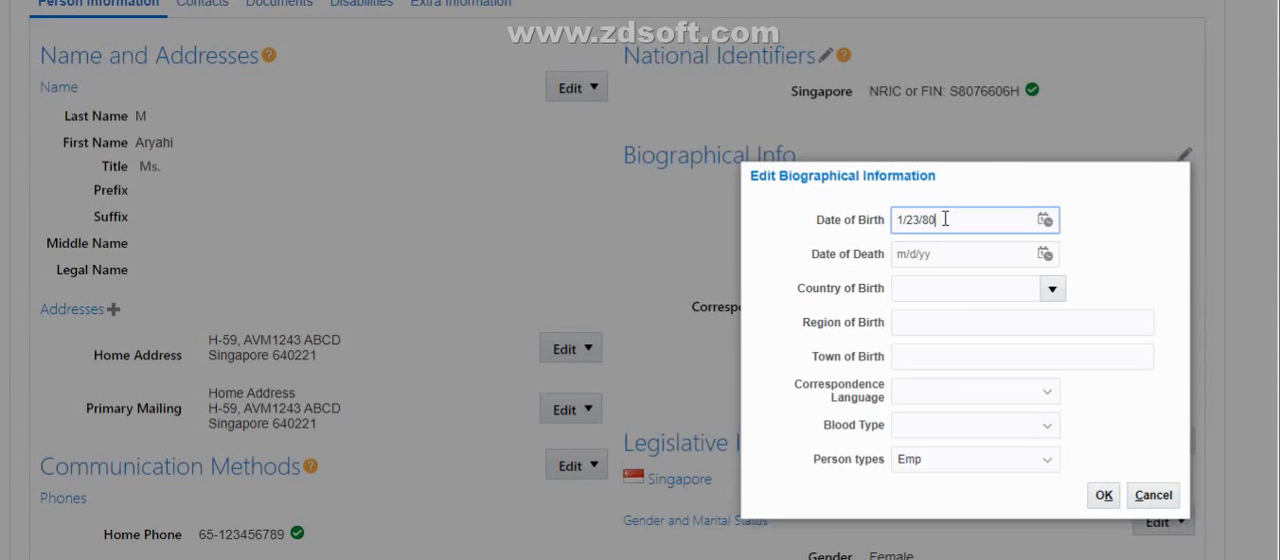
type("1/23/198")
left_click(917, 222)
key("BackSpace")
key("BackSpace")
type("01")
left_click(951, 254)
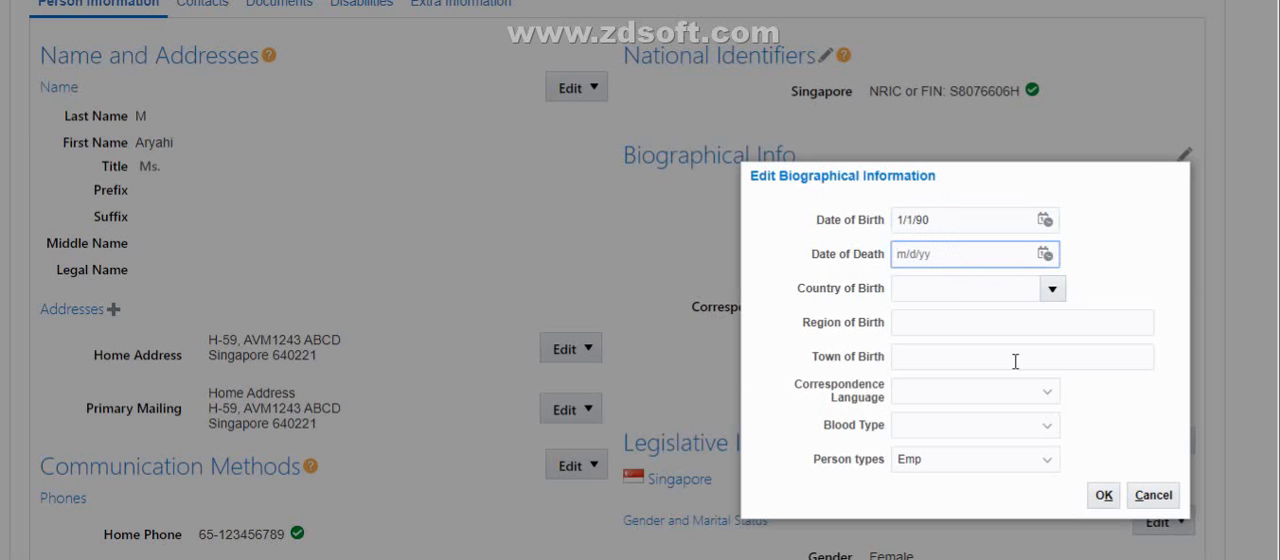
left_click(1103, 497)
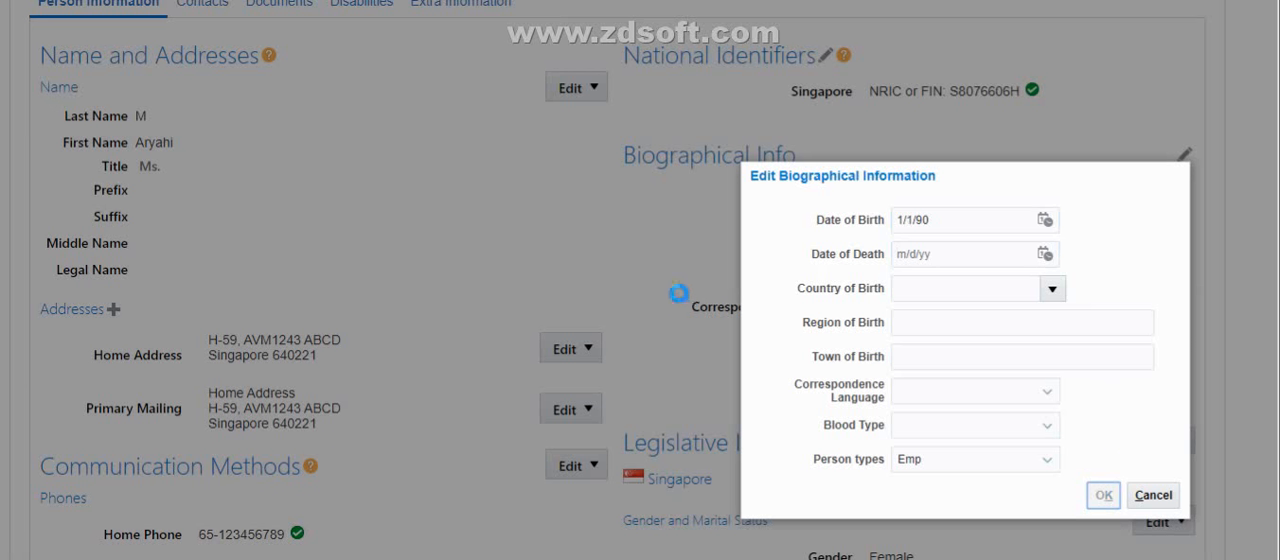
Submit the date of birth change on the Team Lead's Person record and confirm the request
scroll(1027, 147, "up", 3)
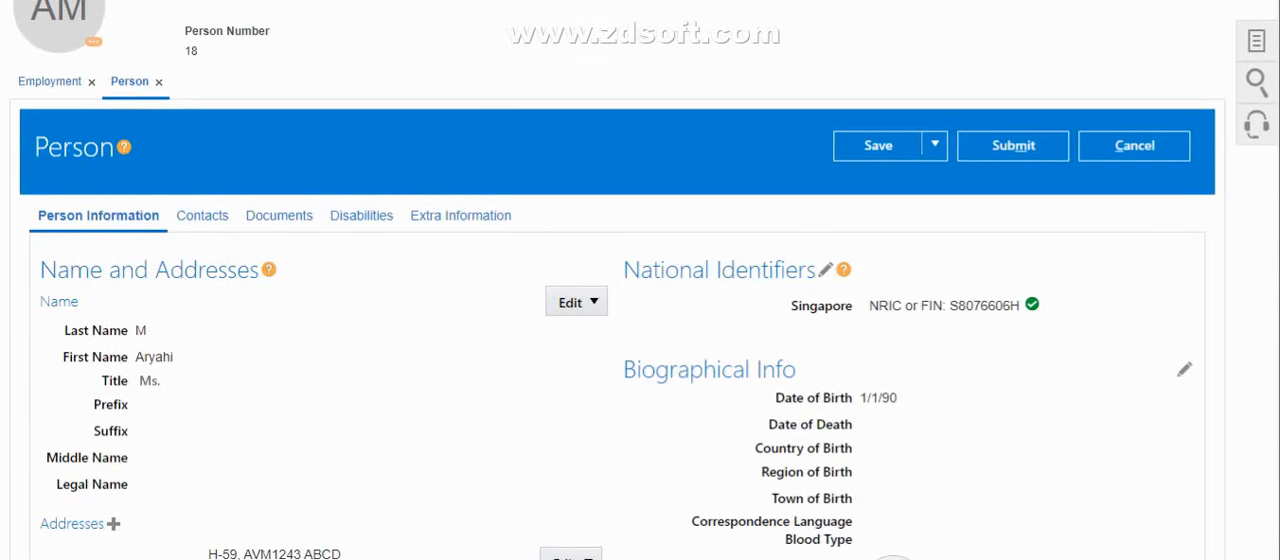
left_click(1013, 147)
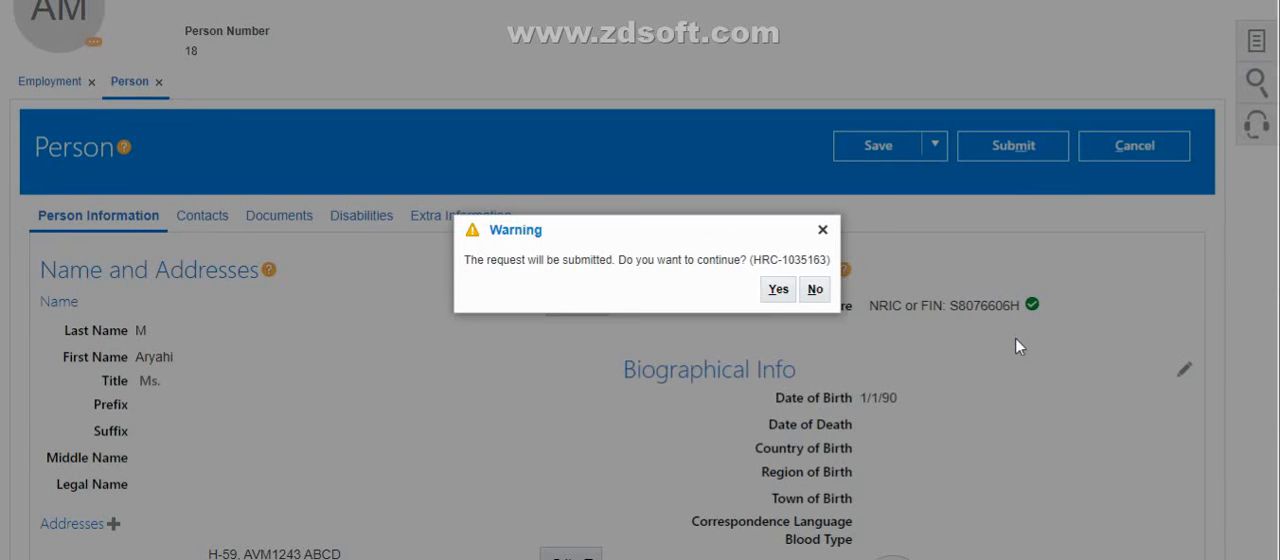
left_click(779, 291)
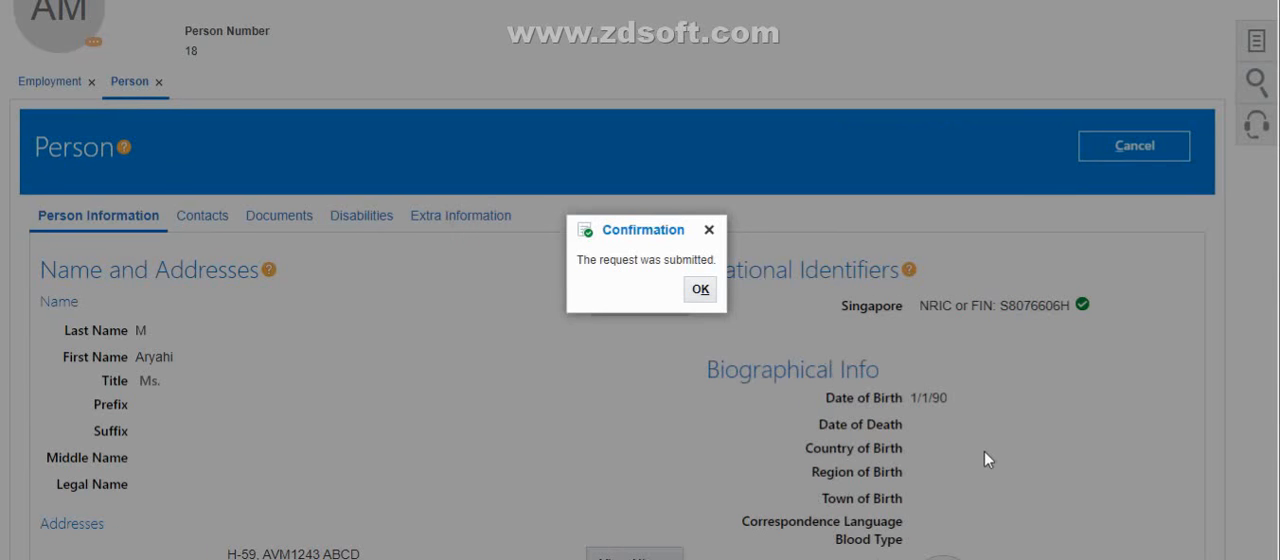
left_click(701, 290)
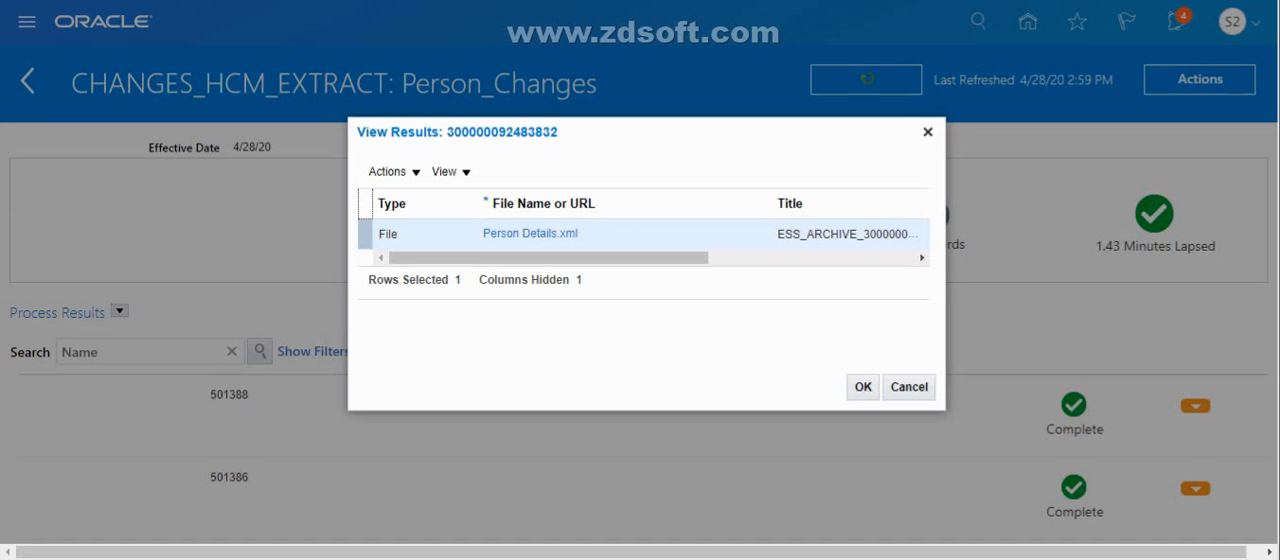
Leave the CHANGES_HCM_EXTRACT results, return to the Payroll Checklist, and start submitting a new process or report
left_click(927, 138)
left_click(27, 83)
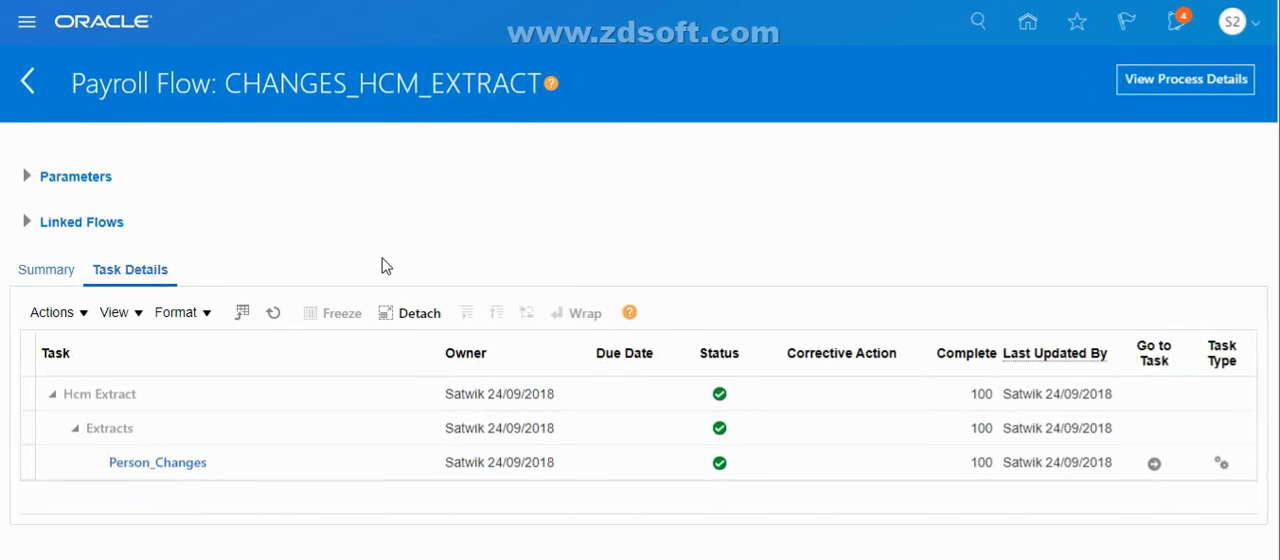
left_click(28, 86)
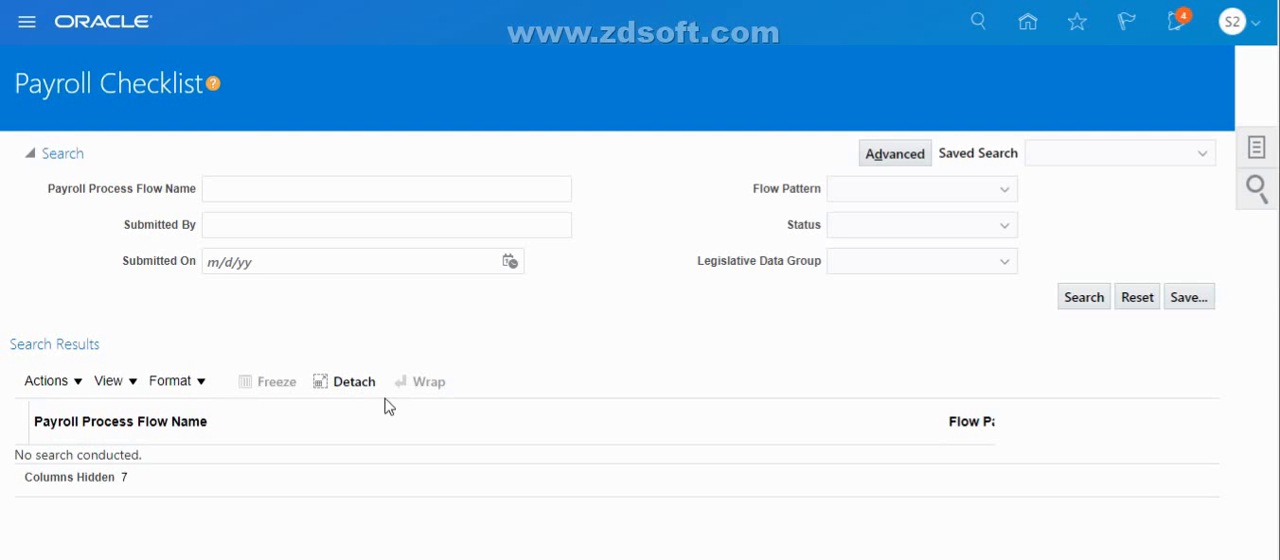
left_click(1255, 162)
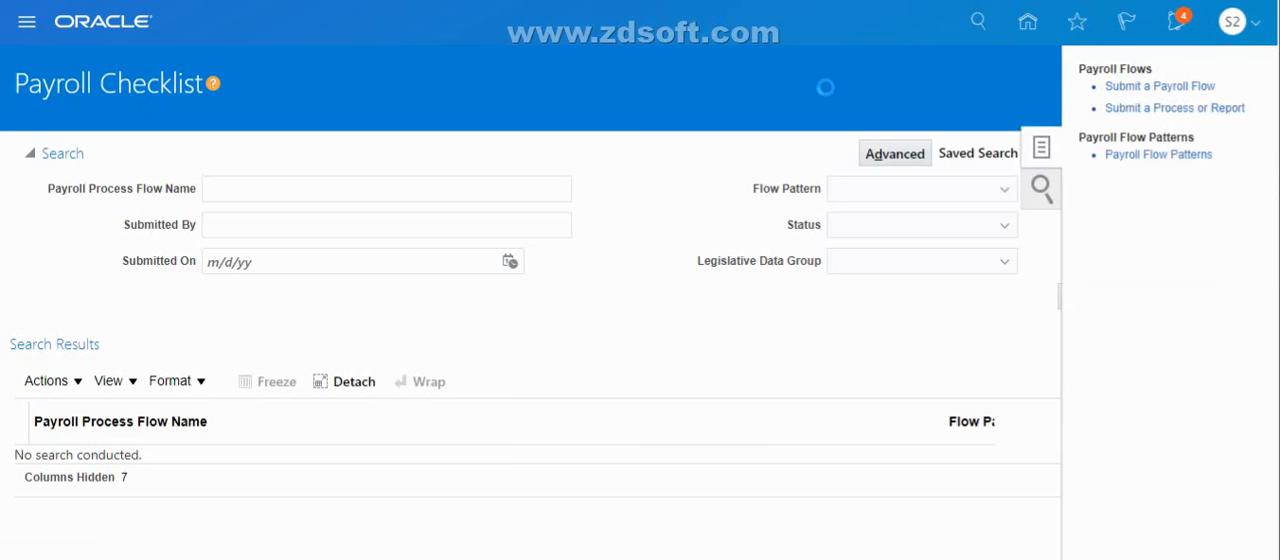
Filter the flow patterns for Person_Changes, select that pattern, and continue to its parameters
left_click(92, 284)
type("Ch")
key("BackSpace")
key("BackSpace")
type("Person_")
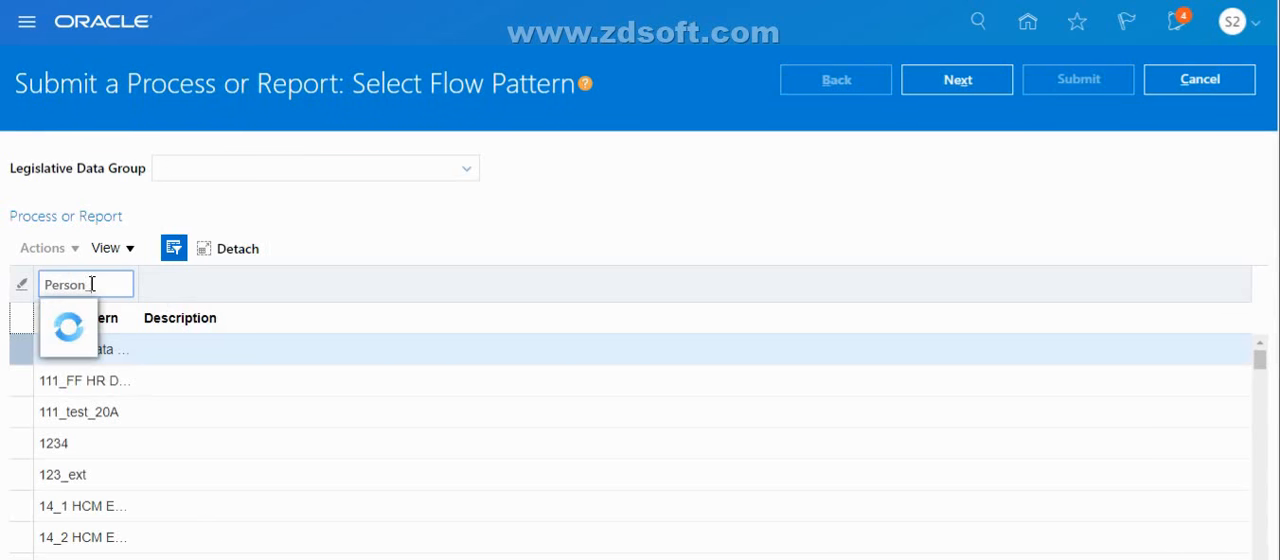
type("Chan")
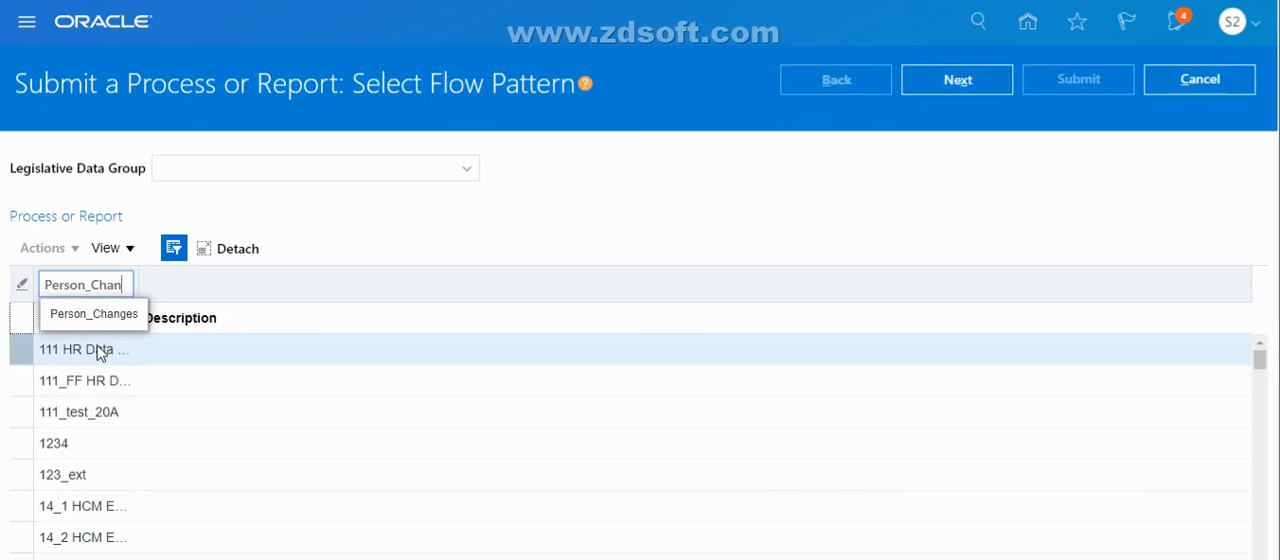
left_click(93, 305)
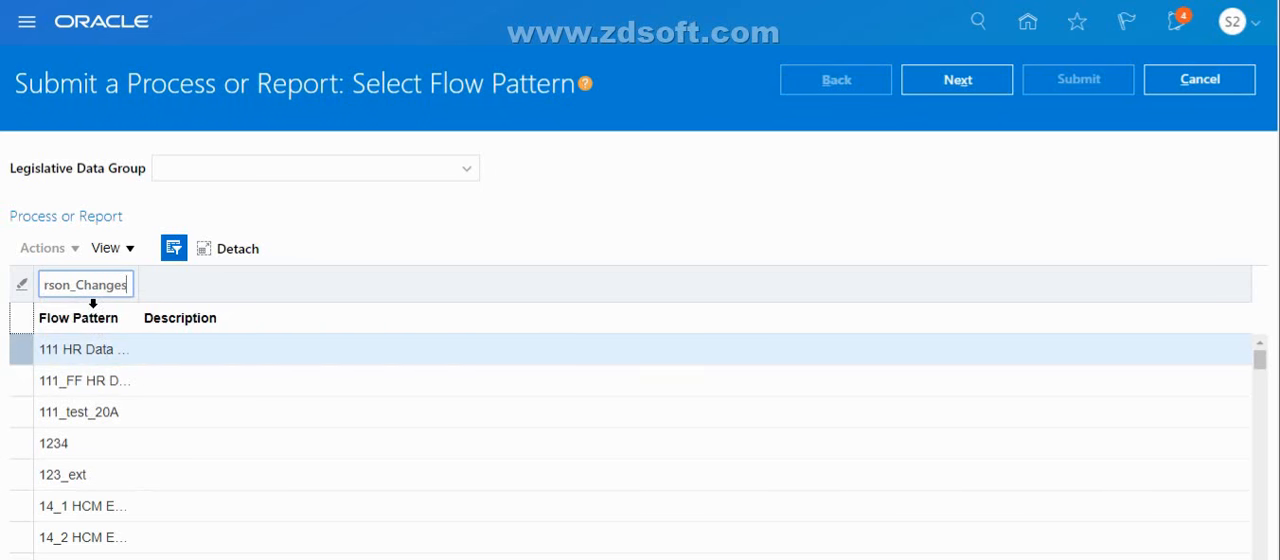
left_click(514, 363)
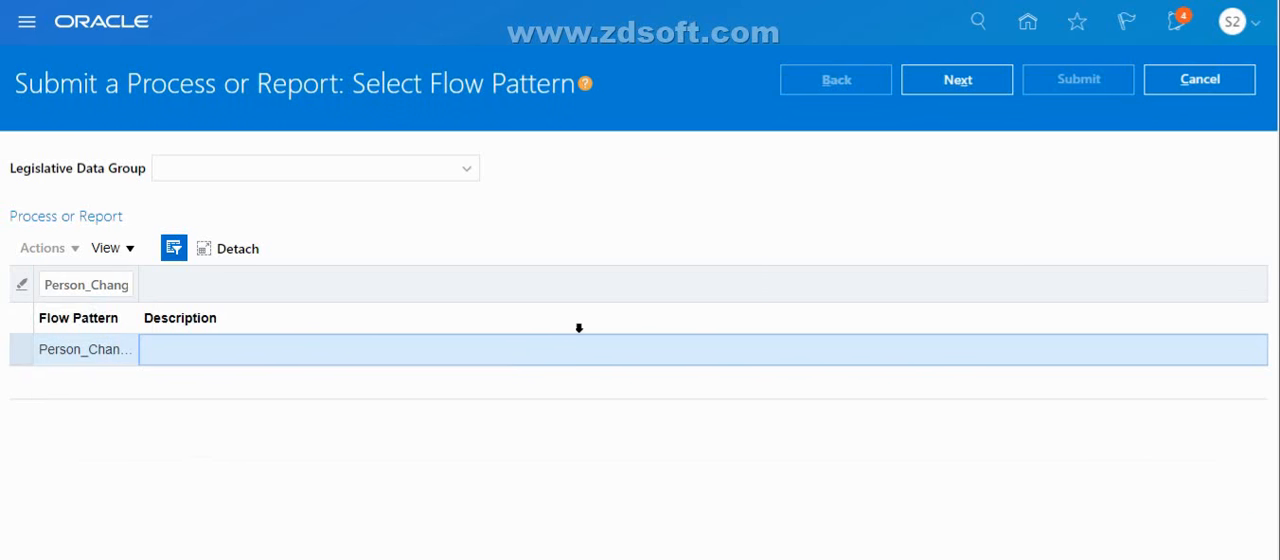
left_click(976, 81)
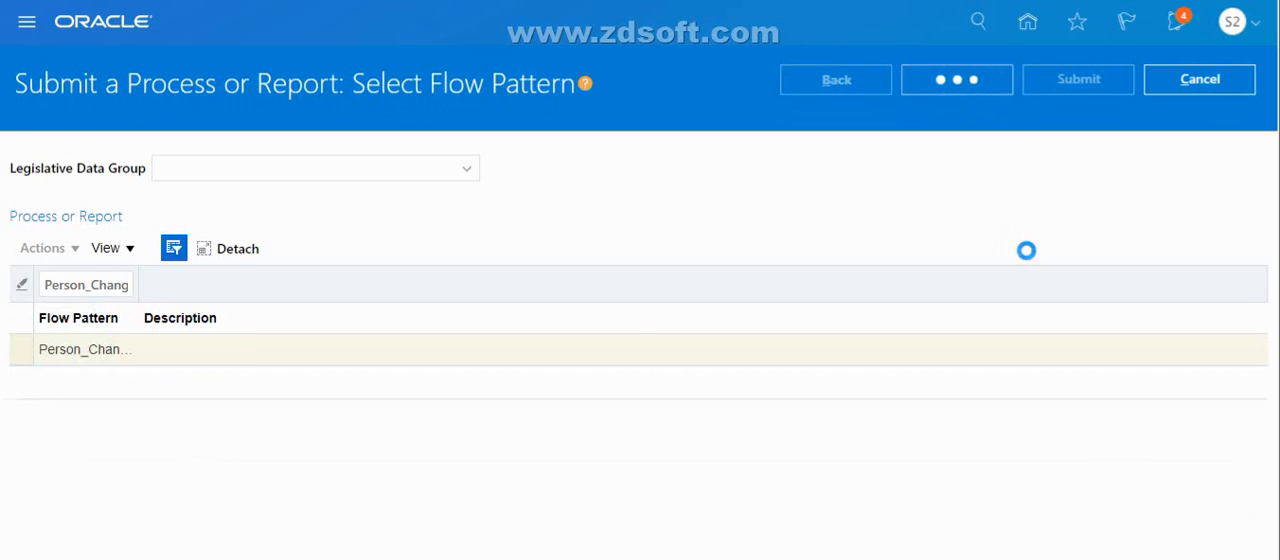
Name the payroll flow Changed Attributes_Test and set its effective date to 4/28/20
left_click(636, 310)
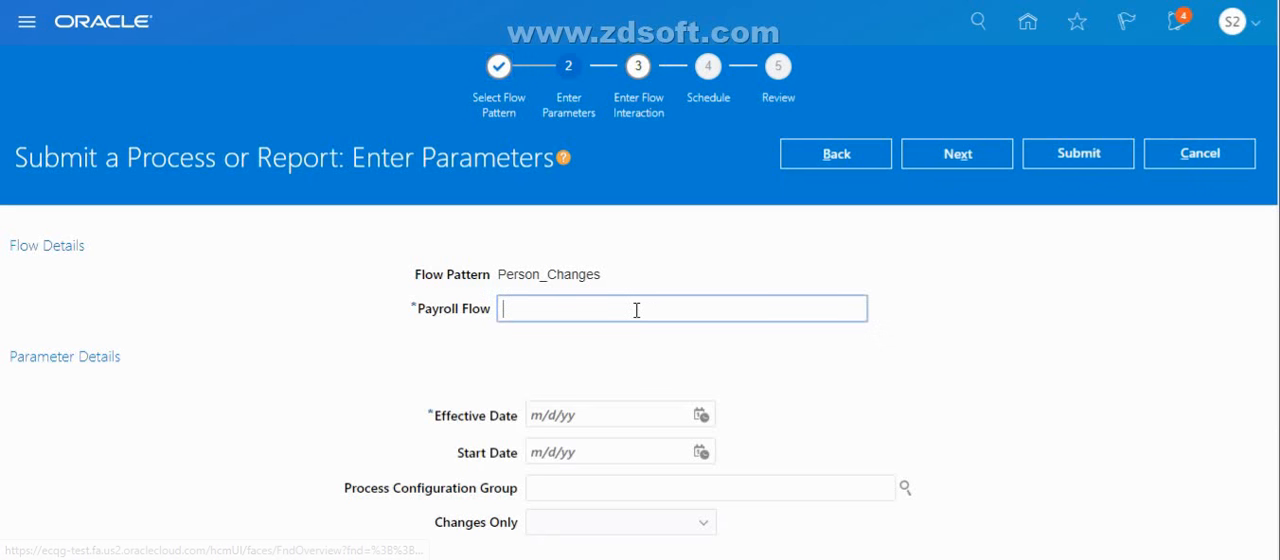
type("Changed Attributes_Te")
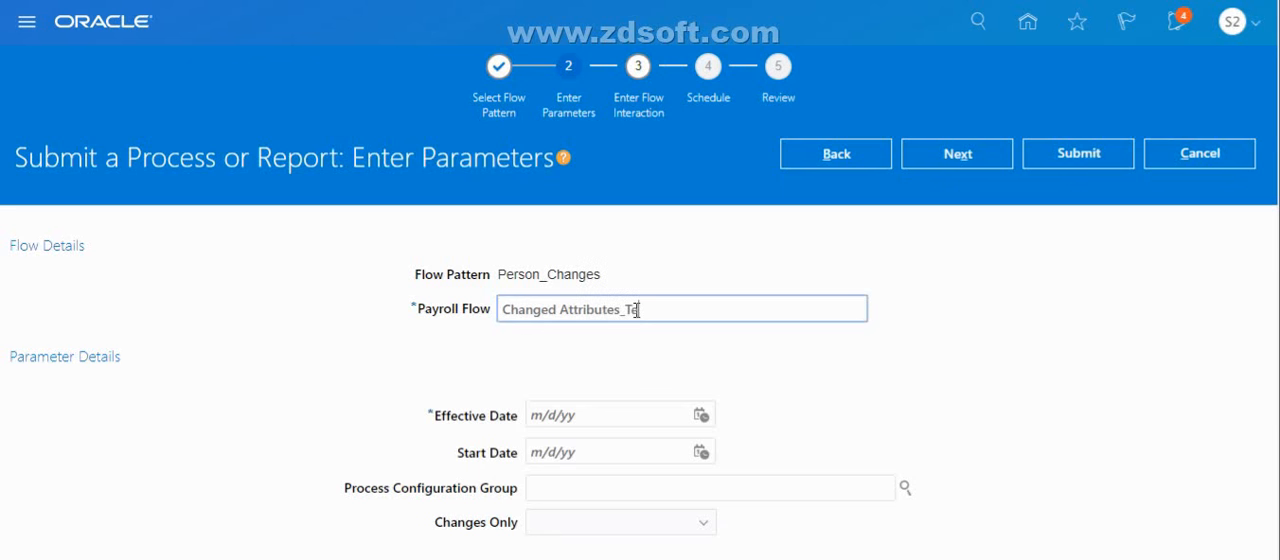
left_click(701, 415)
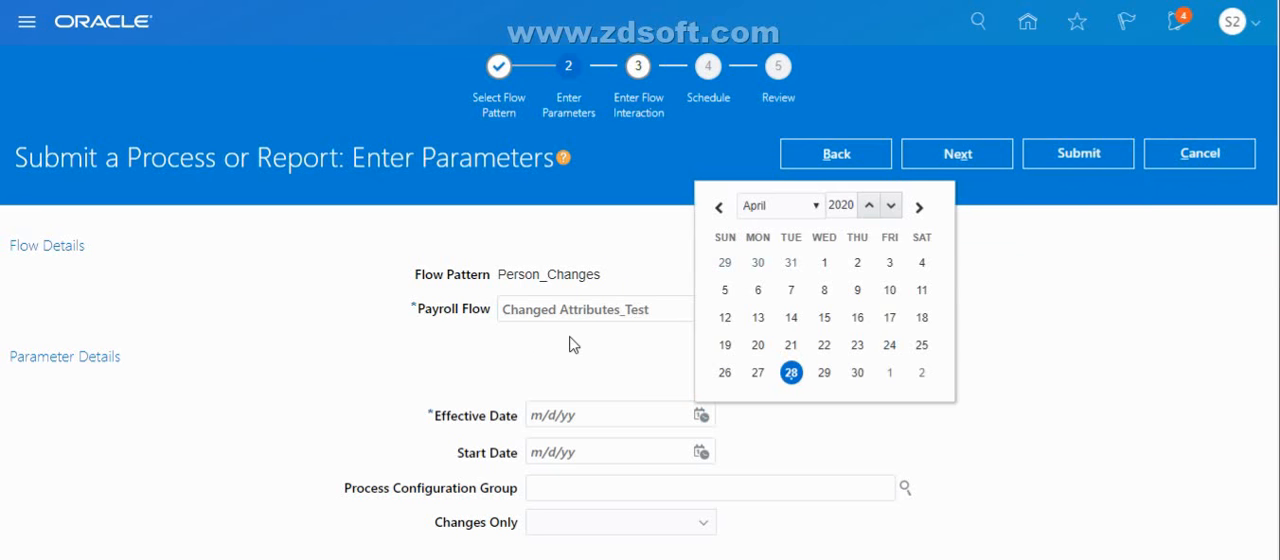
left_click(791, 372)
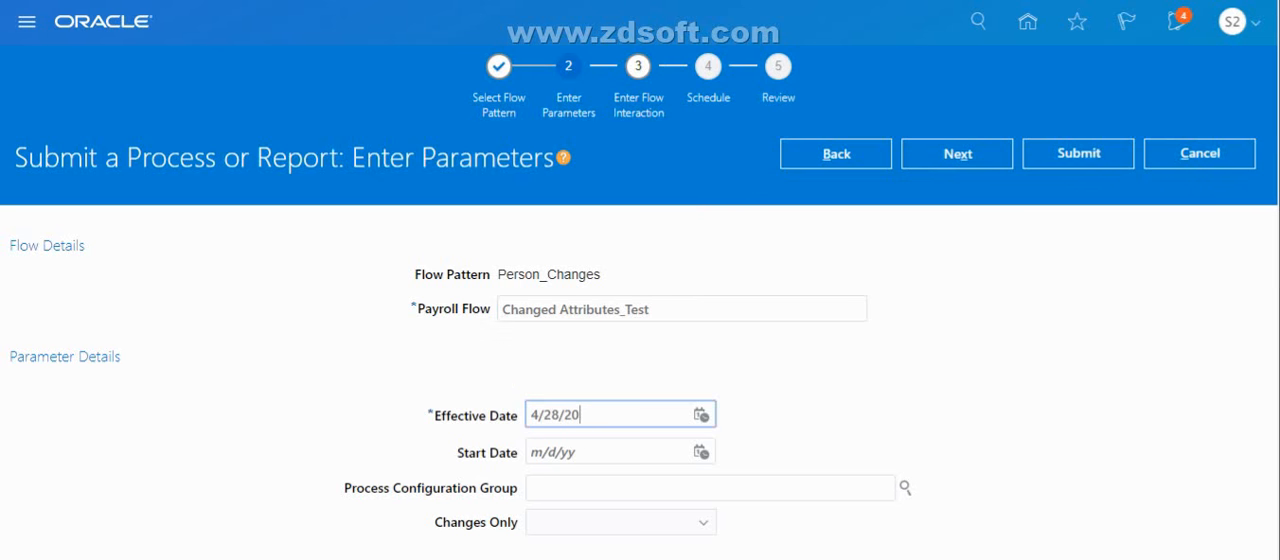
Set the Changes Only parameter of the Changed Attributes_Test flow to Changed attributes
scroll(640, 300, "down", 3)
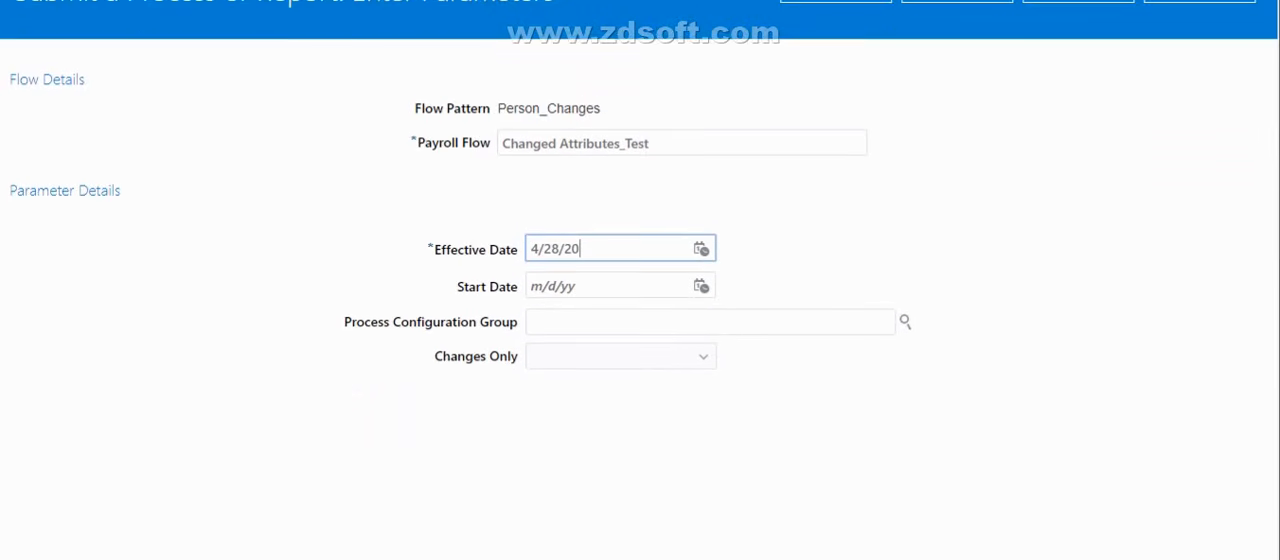
left_click(670, 364)
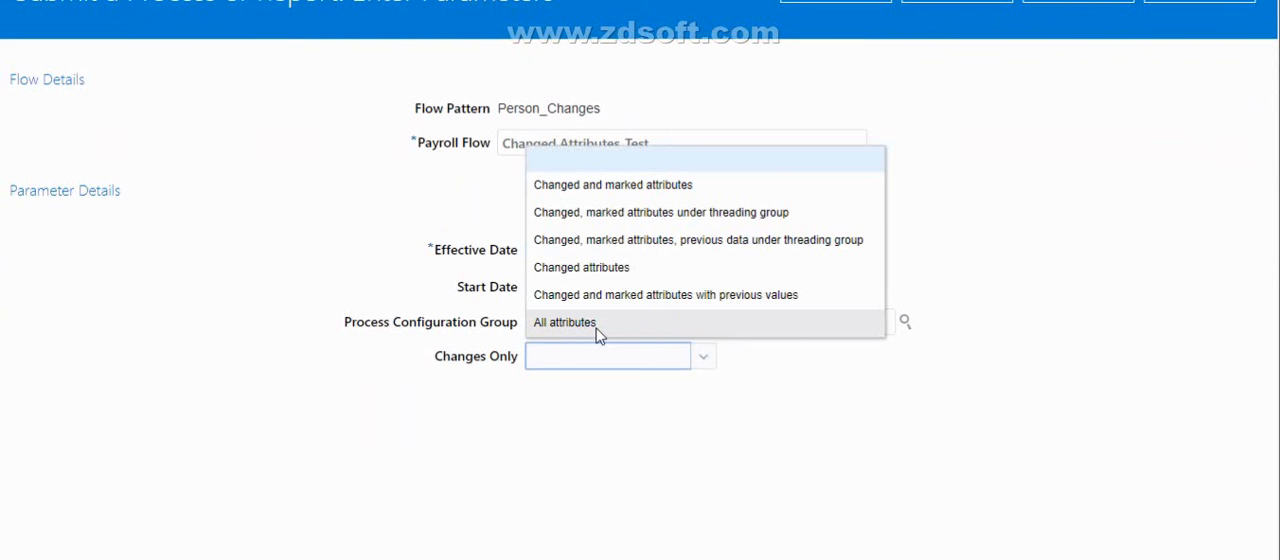
left_click(583, 268)
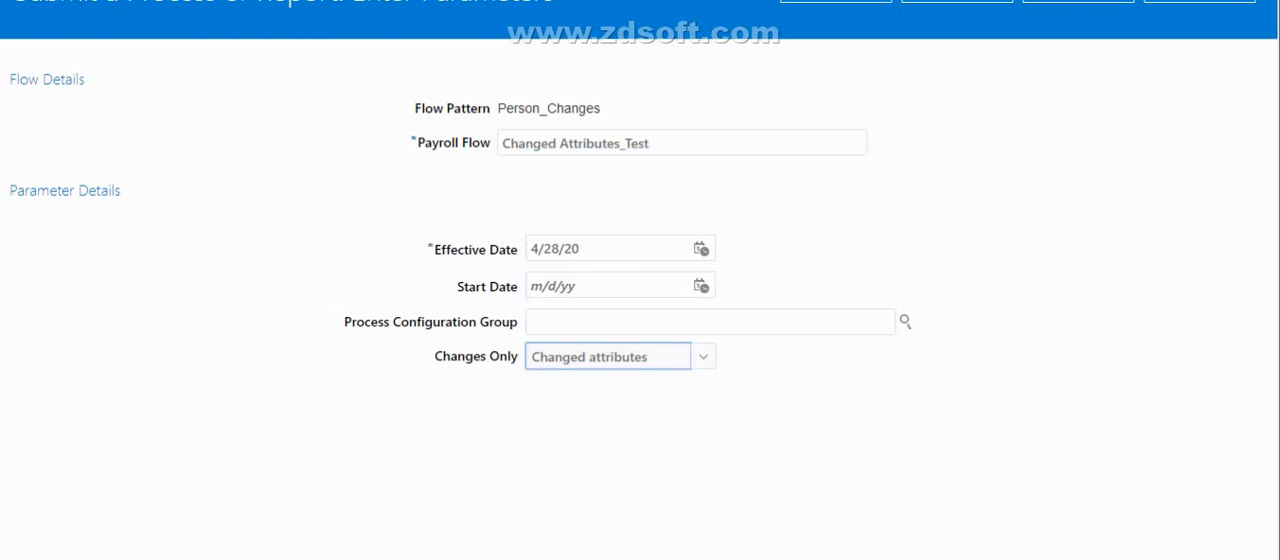
Submit the Changed Attributes_Test payroll flow and go on to its checklist
scroll(640, 300, "up", 2)
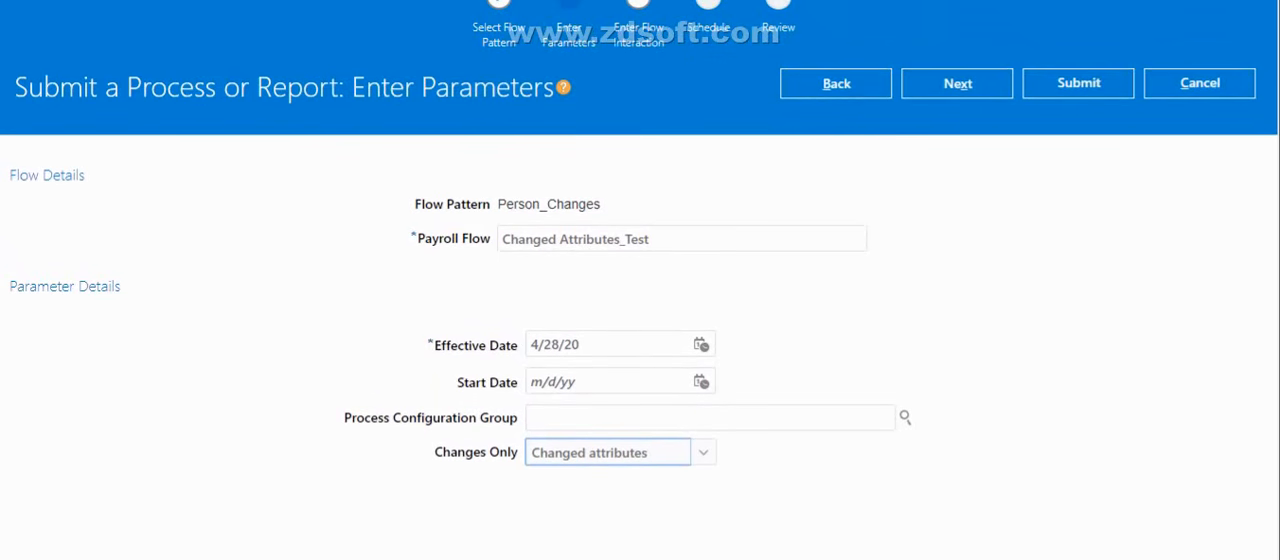
scroll(640, 300, "up", 1)
left_click(1069, 122)
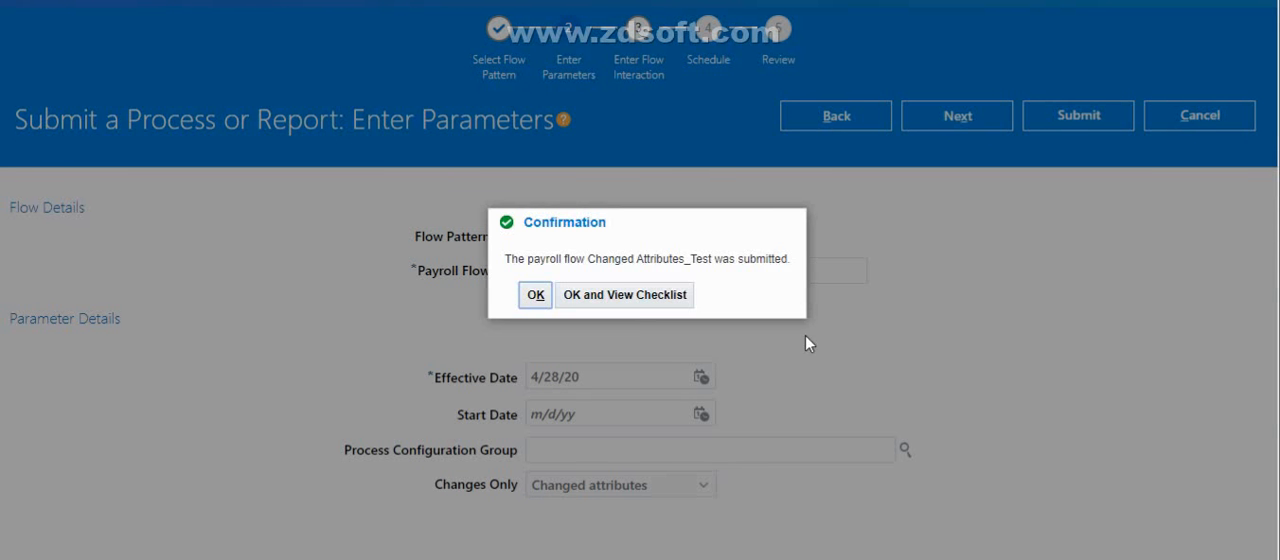
left_click(620, 297)
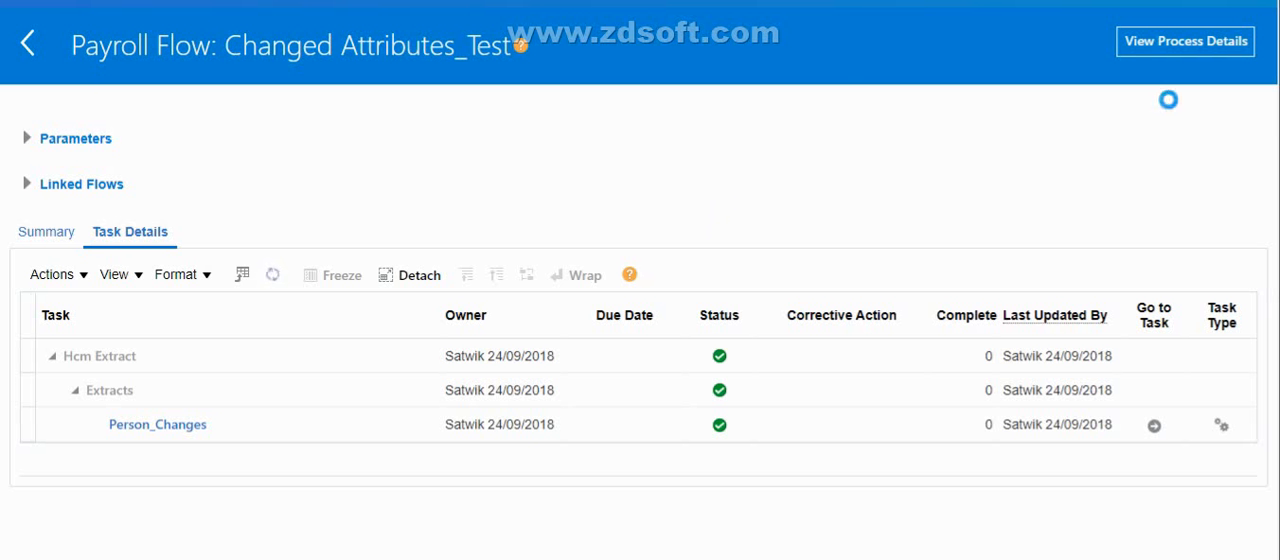
Open the process details of the Changed Attributes_Test flow and download the Person Details.xml file from its results
left_click(1156, 44)
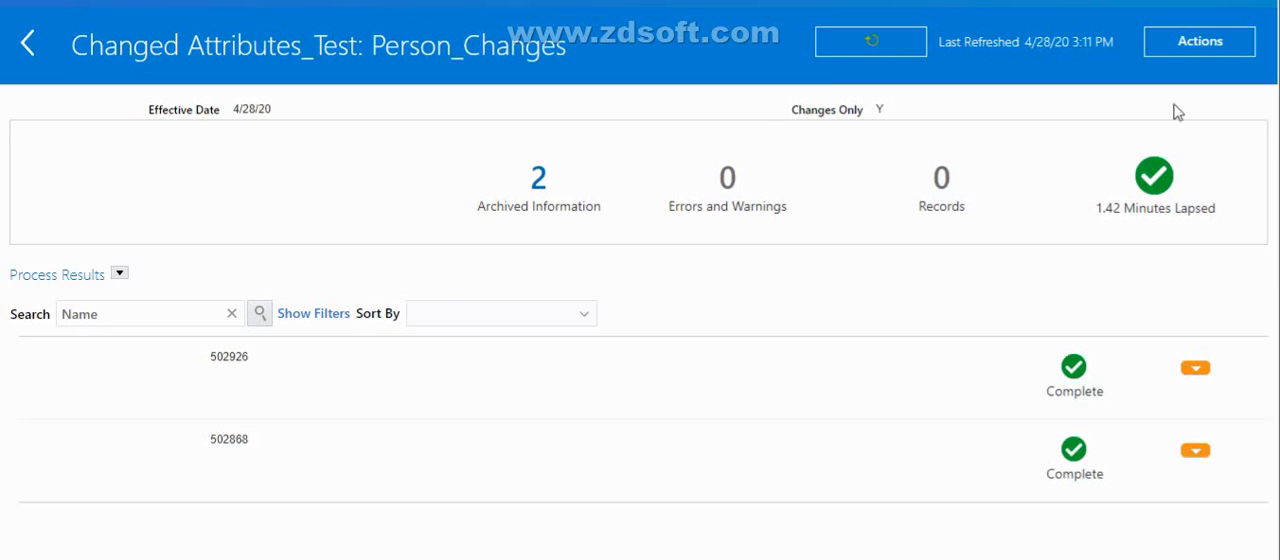
left_click(1215, 56)
left_click(1216, 72)
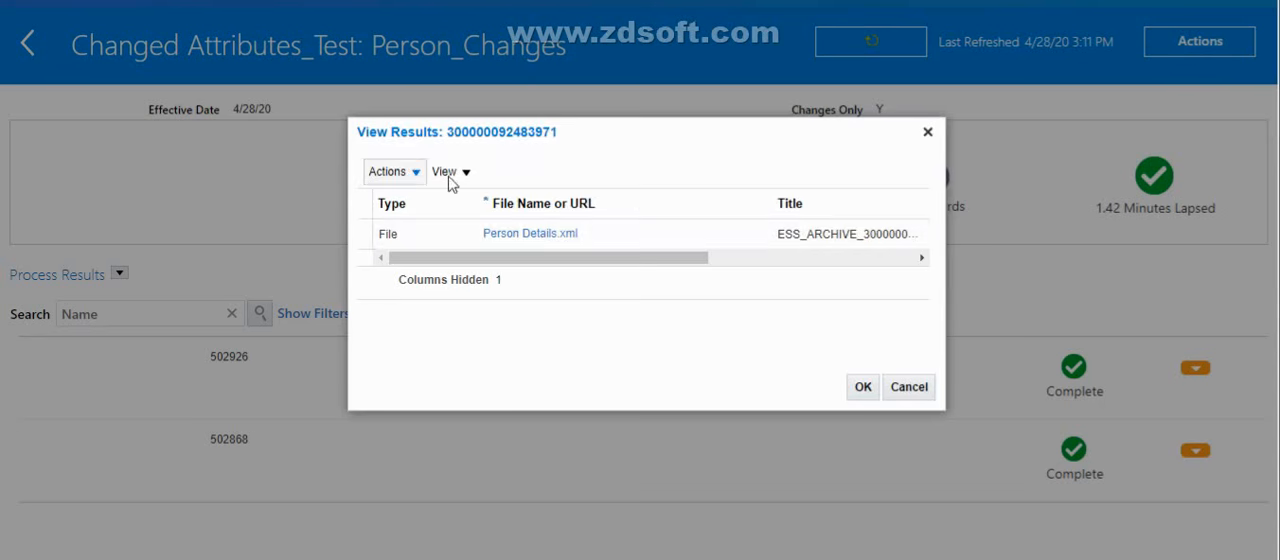
left_click(521, 241)
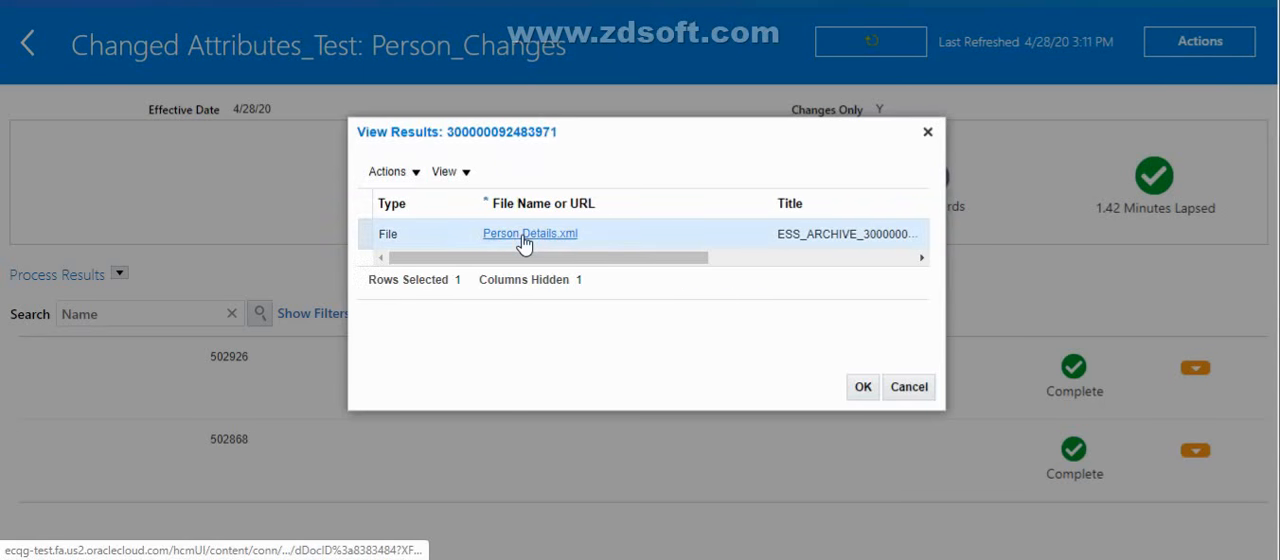
left_click(521, 241)
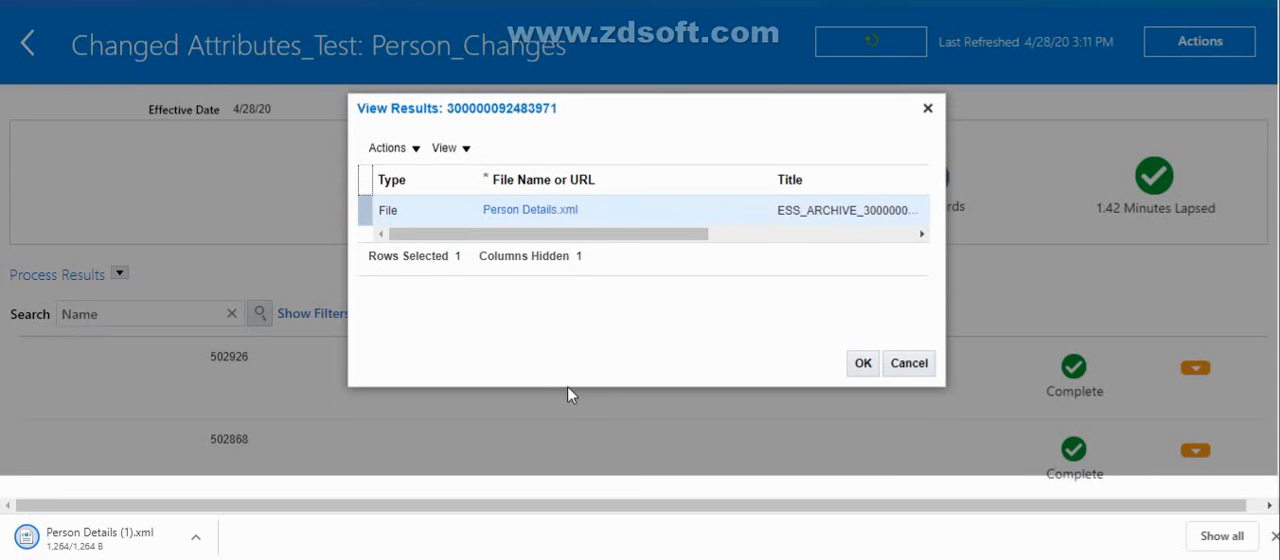
Open the downloaded Person Details XML and collapse its parameters section to examine the extracted person records
left_click(196, 545)
left_click(262, 397)
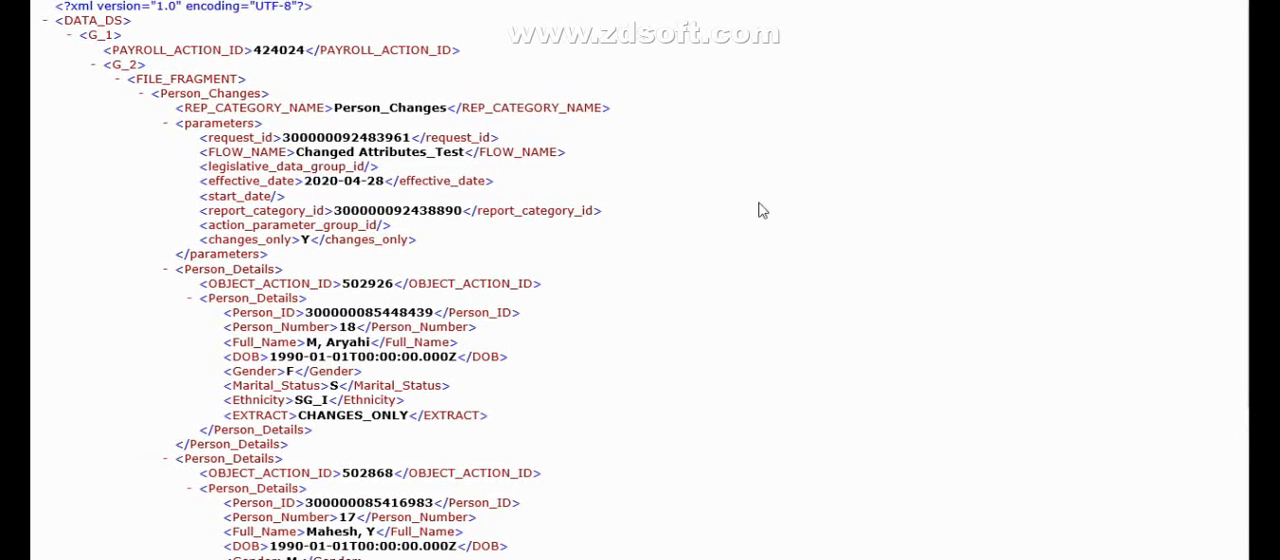
left_click(69, 38)
left_click(69, 38)
left_click(69, 38)
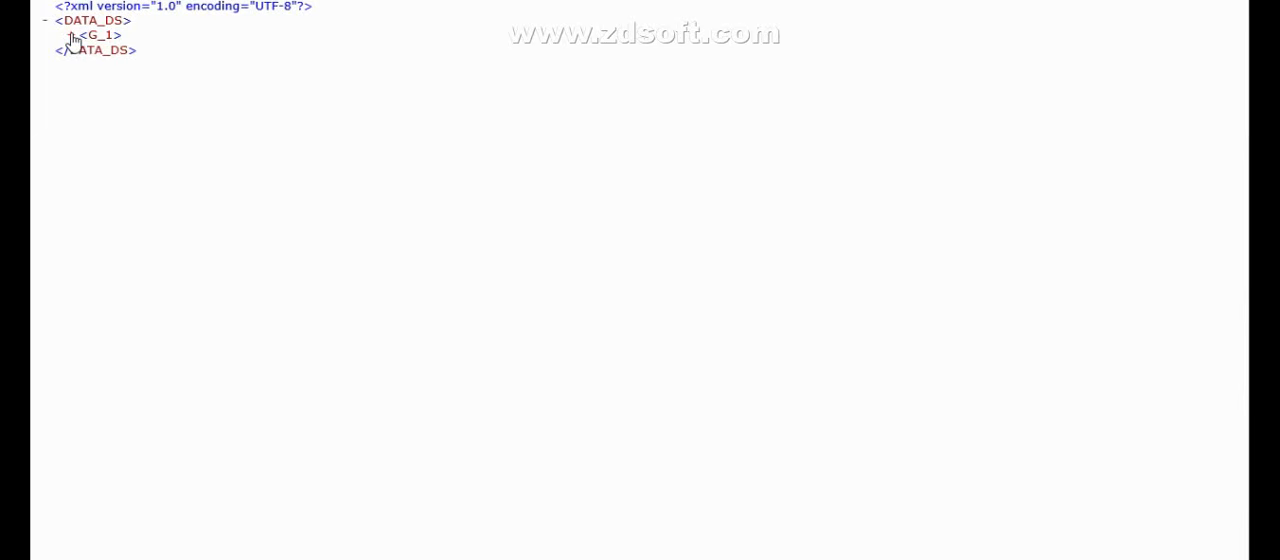
left_click(71, 38)
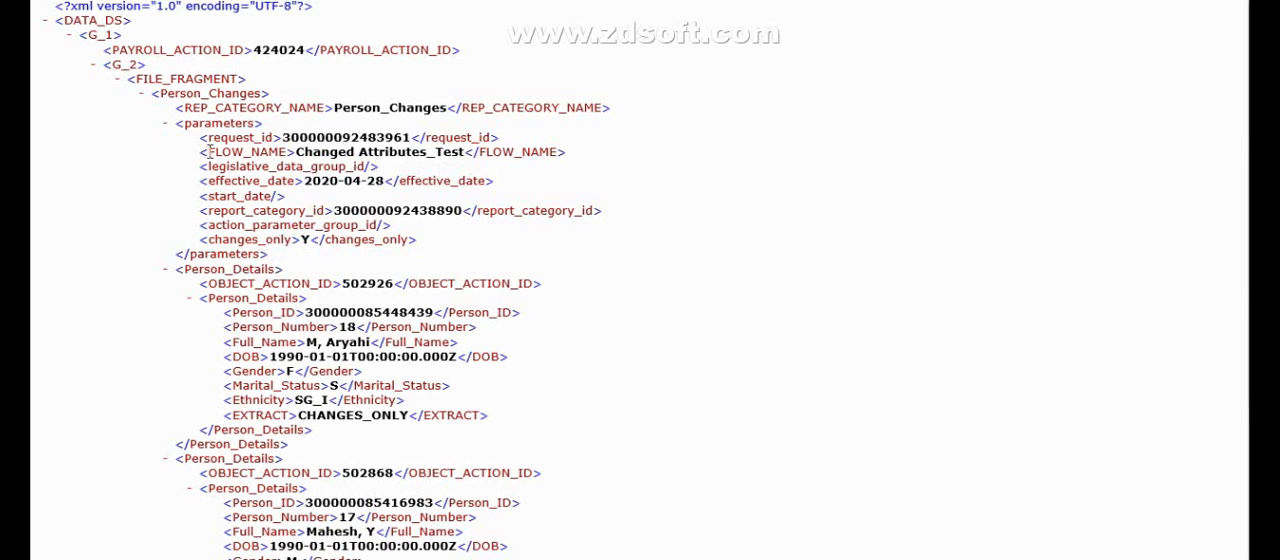
left_click(167, 129)
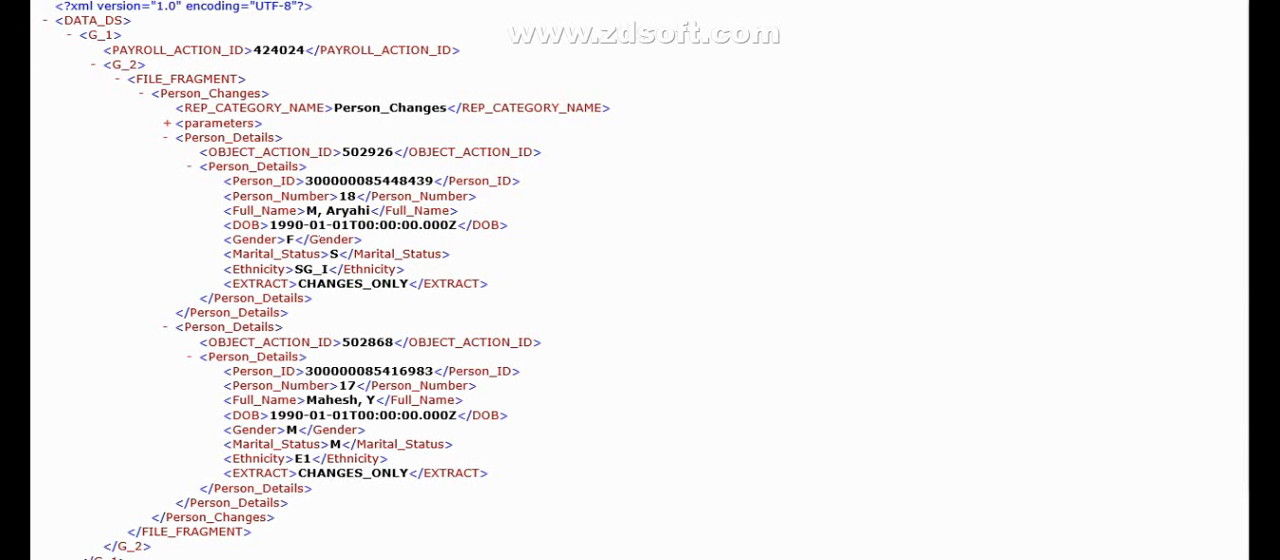
scroll(330, 280, "down", 1)
scroll(330, 280, "up", 1)
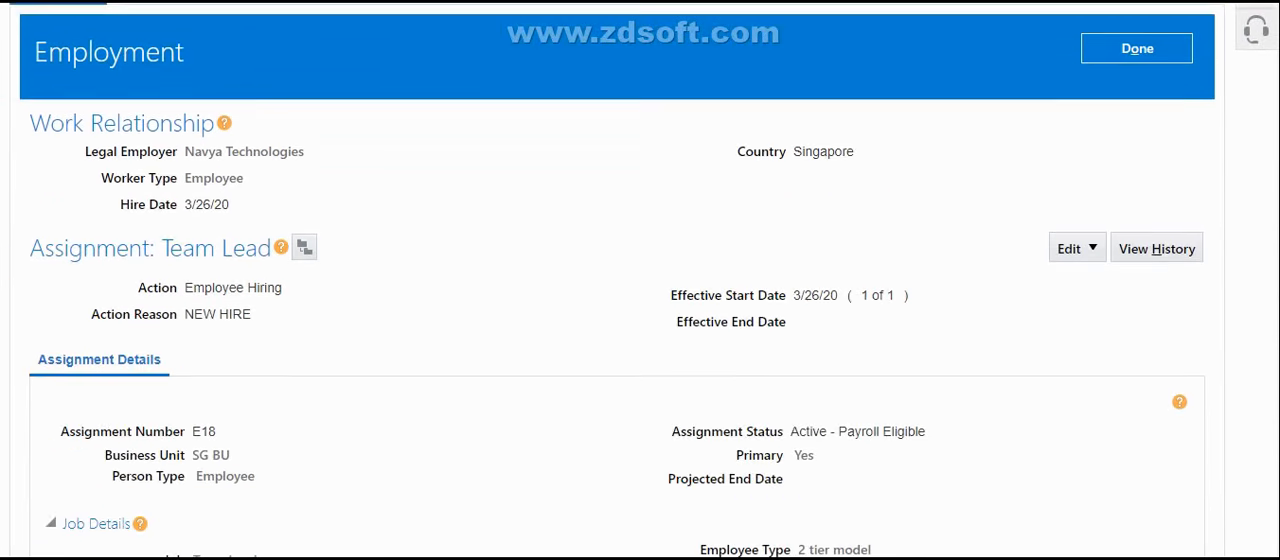
Switch to the Team Lead's Person Management page and open the Person record under Personal and Employment
scroll(640, 300, "down", 5)
scroll(640, 300, "up", 7)
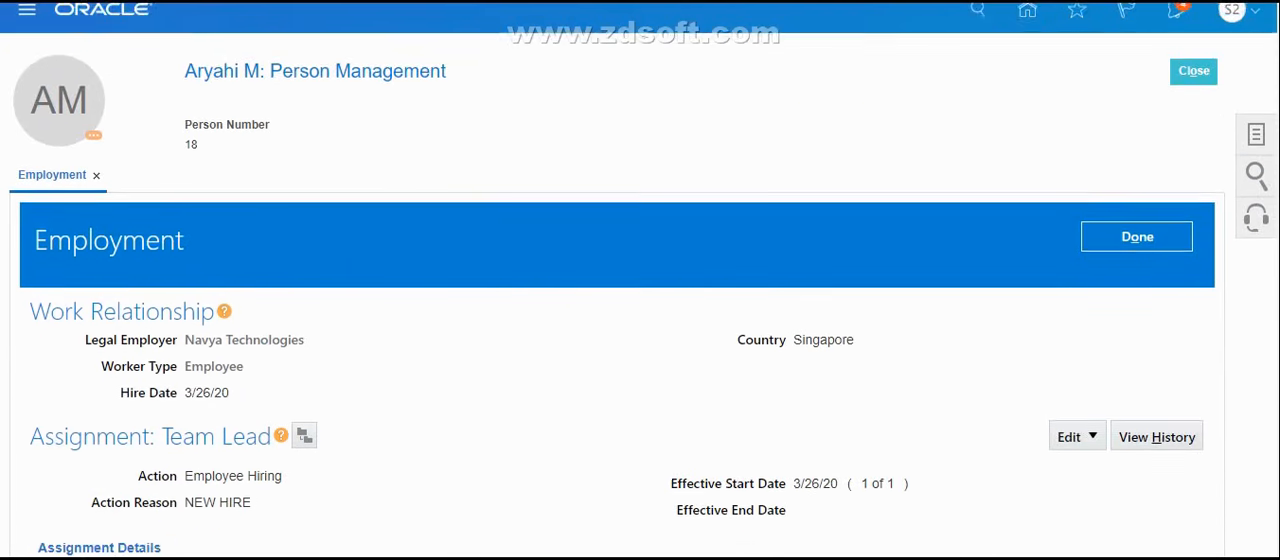
left_click(1251, 152)
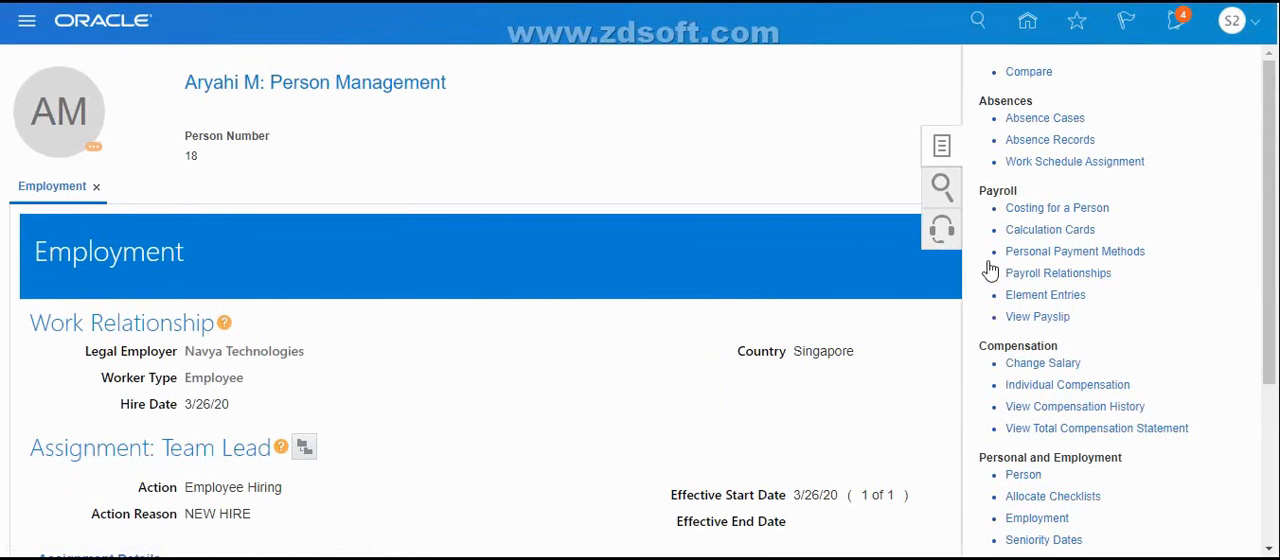
left_click_drag(1266, 333, 1266, 490)
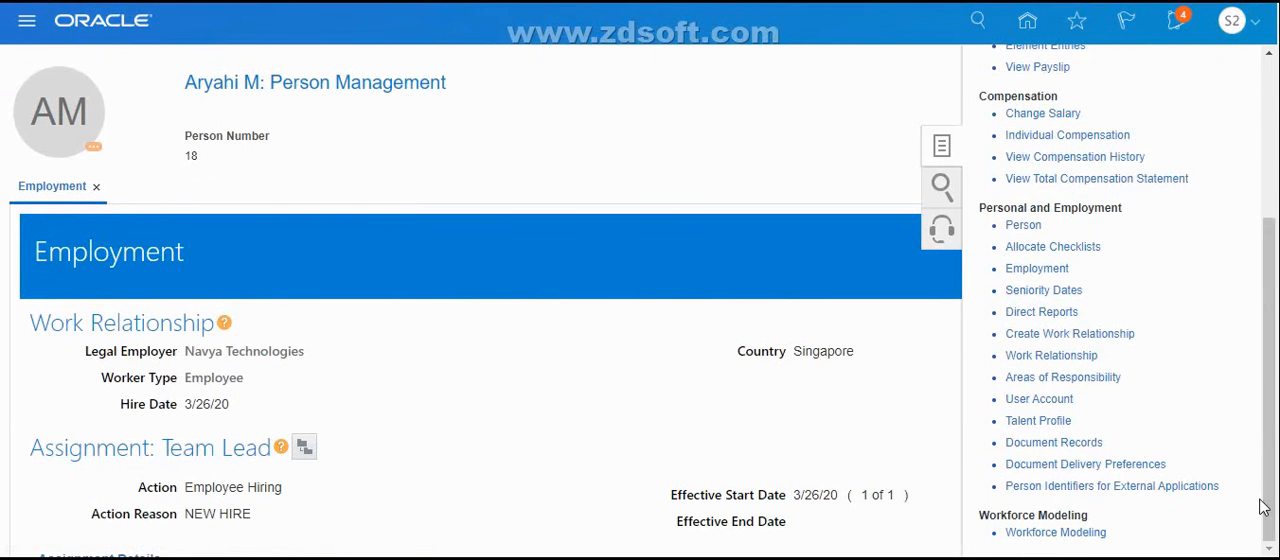
left_click(1028, 227)
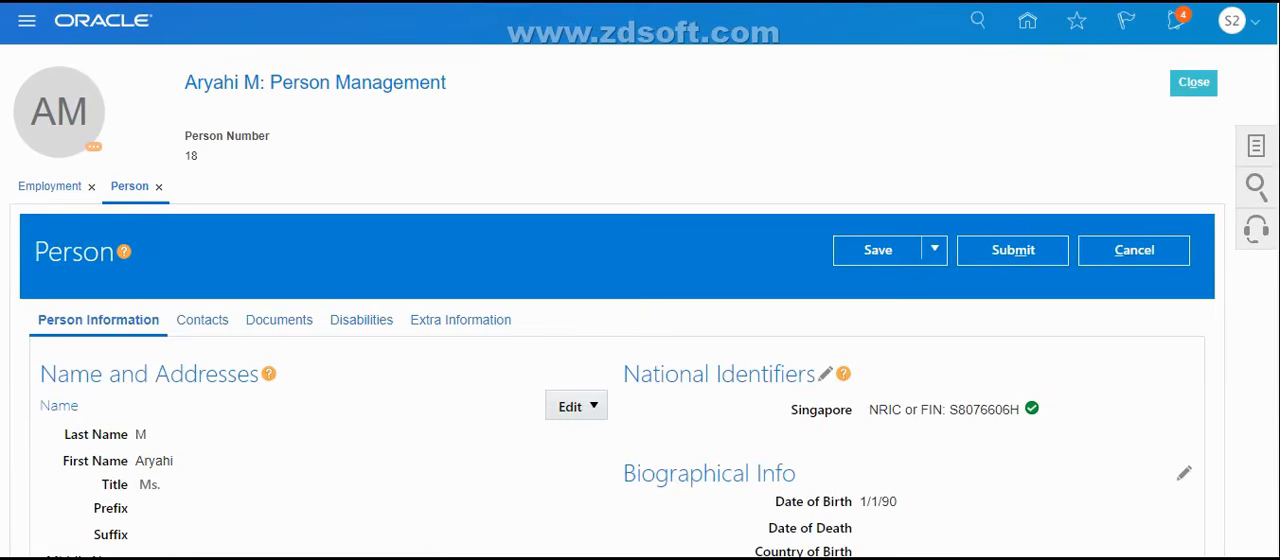
Compare the Team Lead's date of birth, gender, marital status and ethnicity on the Person record with the extract XML
scroll(1073, 394, "down", 5)
scroll(996, 320, "up", 5)
scroll(640, 300, "down", 8)
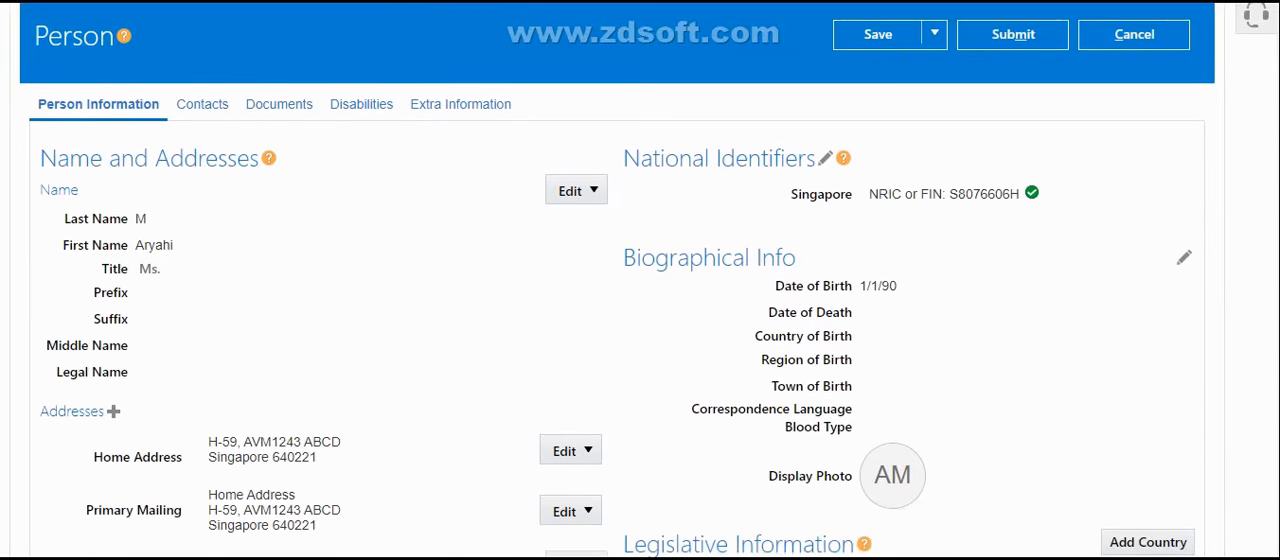
scroll(640, 300, "down", 1)
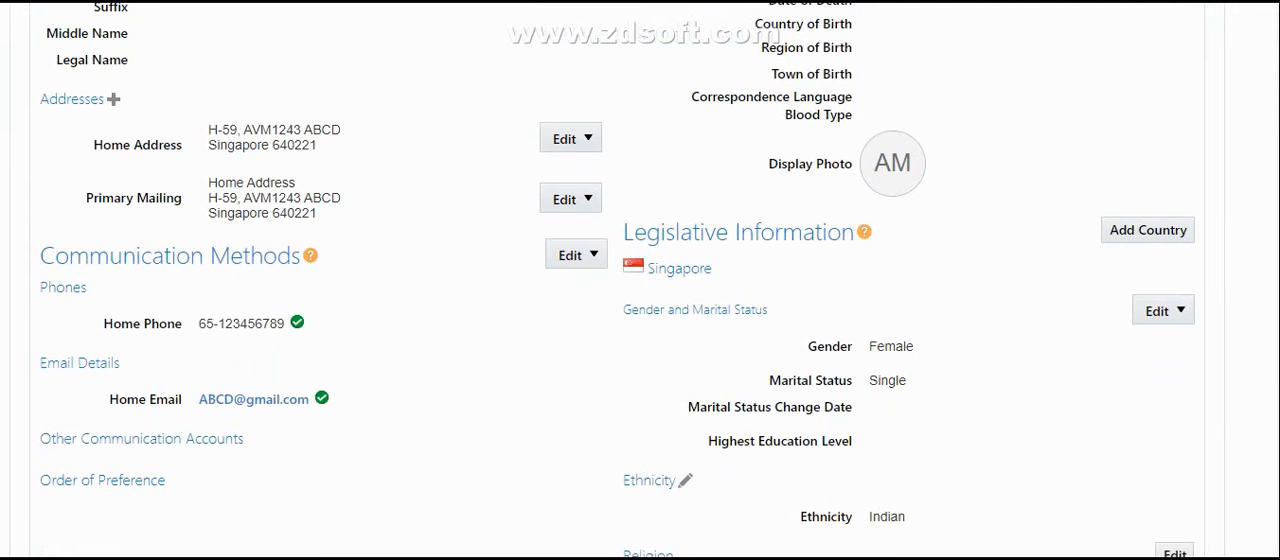
left_click(945, 530)
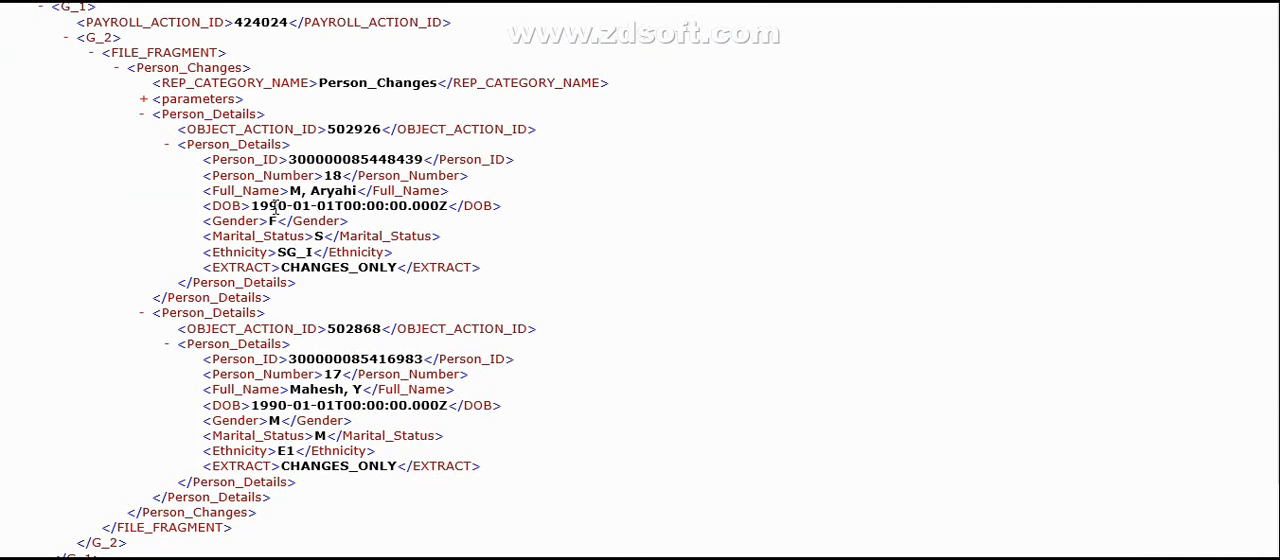
key("alt+Tab")
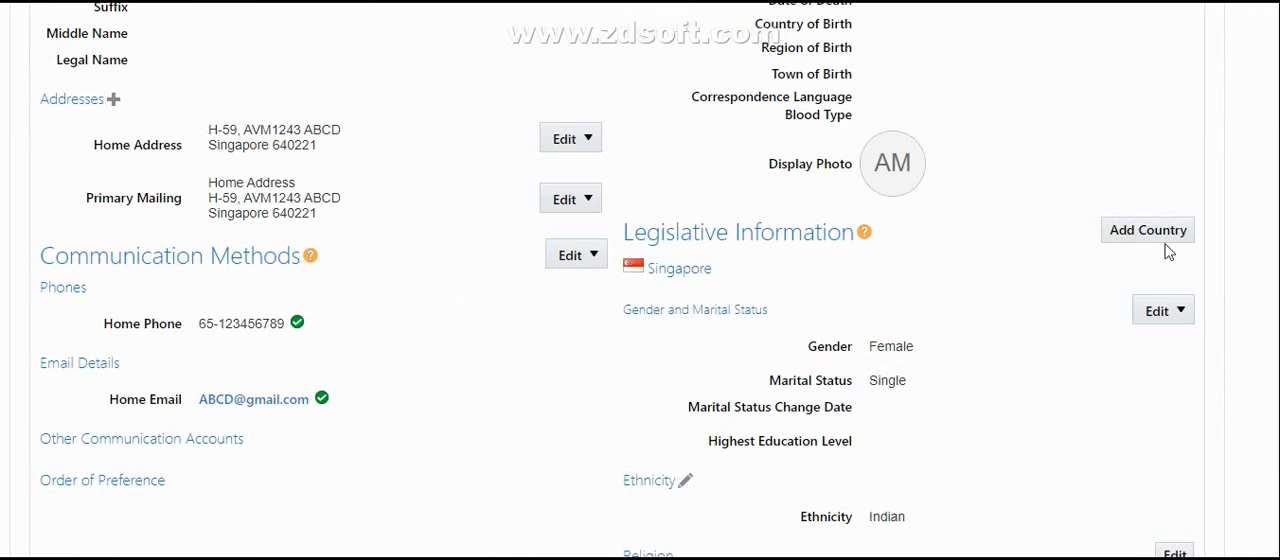
scroll(940, 310, "up", 4)
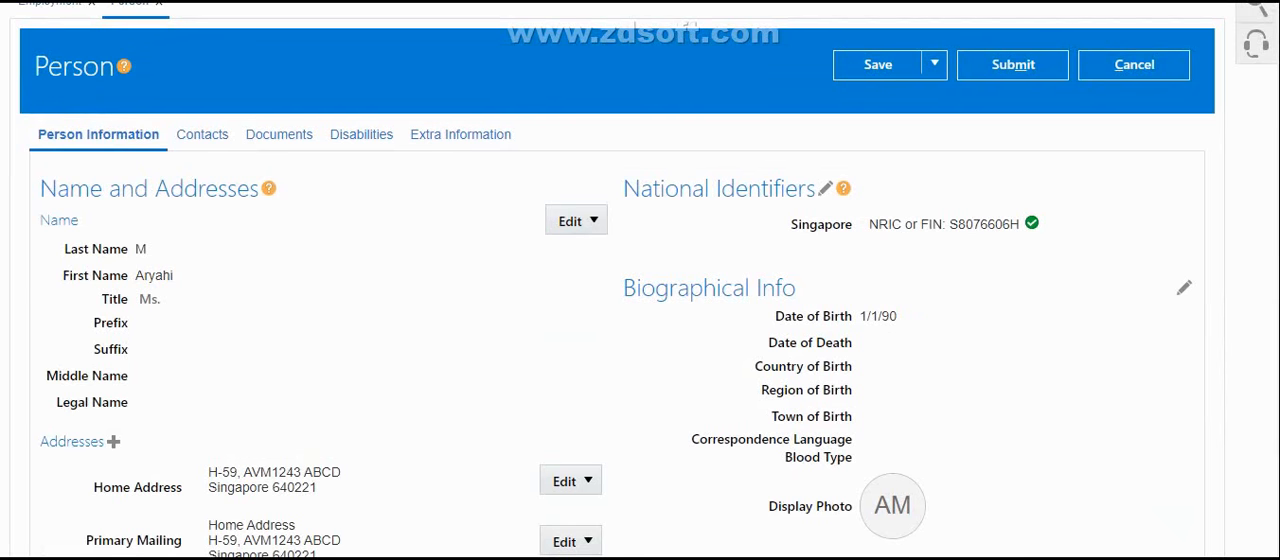
key("alt+Tab")
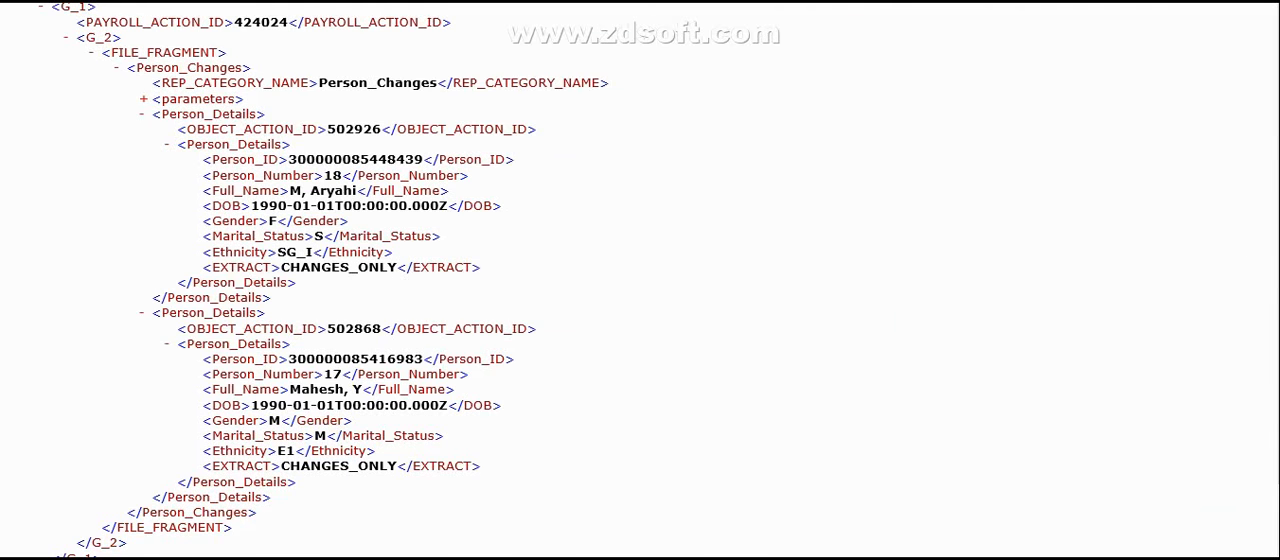